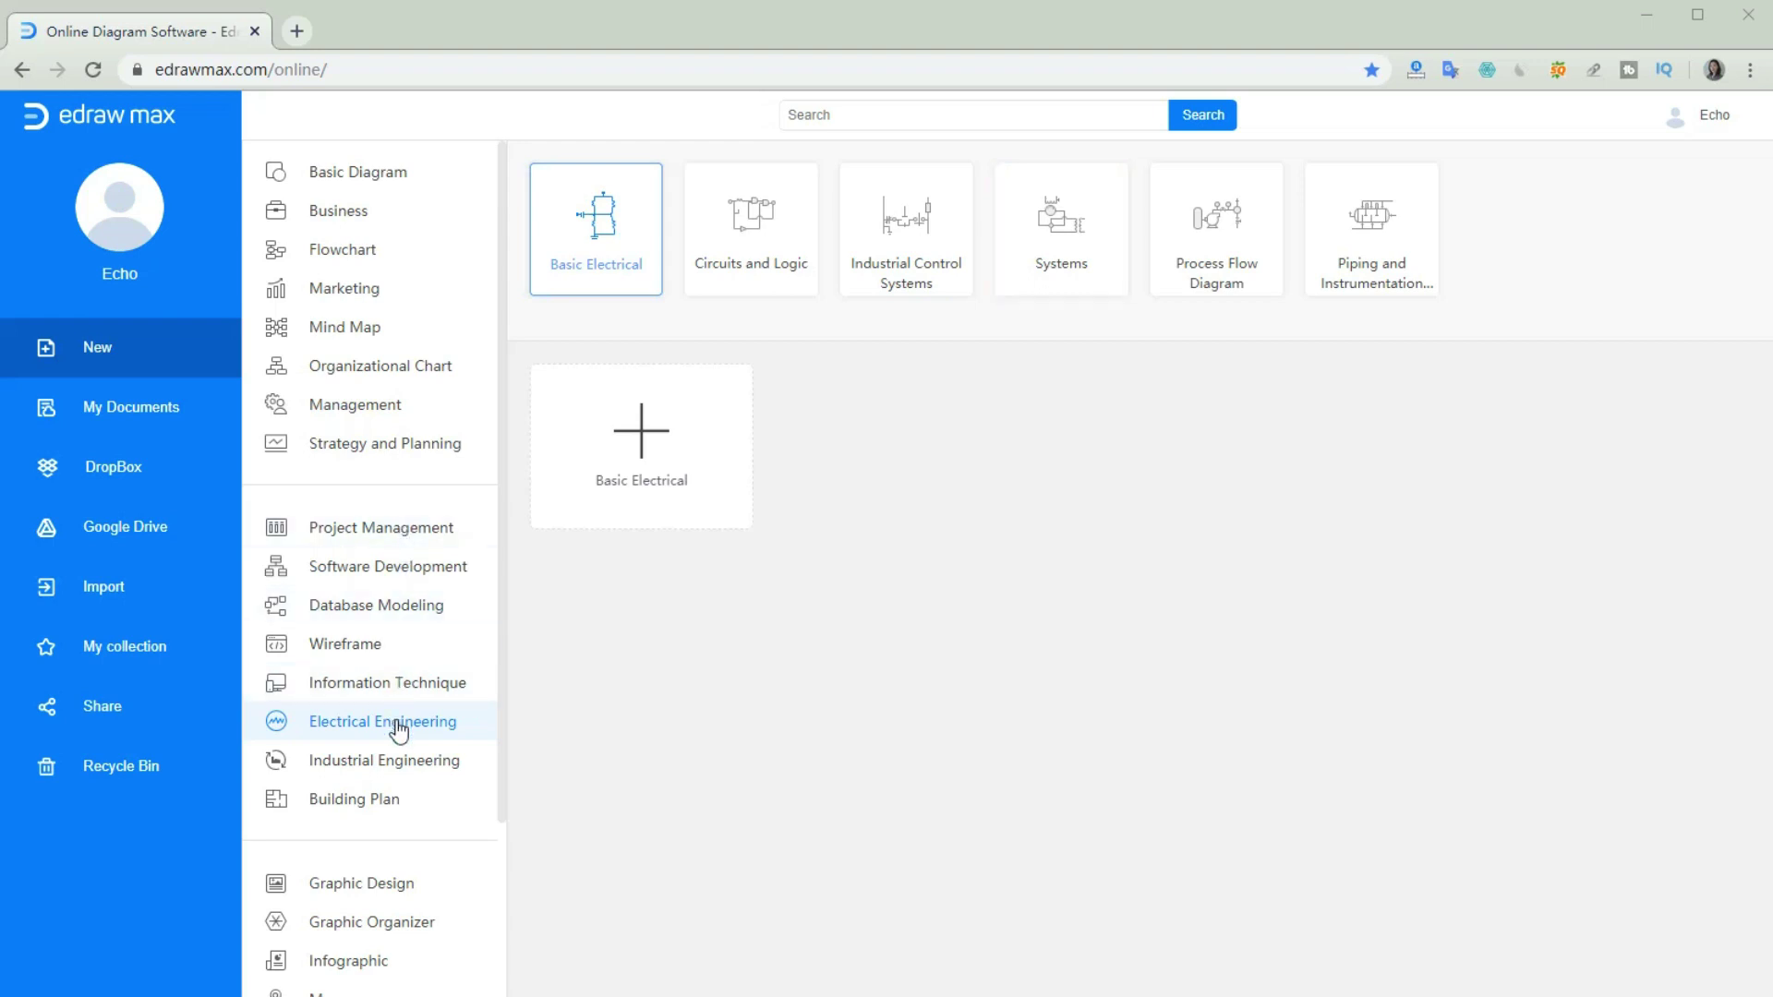
Step: Create a blank Basic Electrical drawing and place a horizontal transmission line about 38 mm long in the upper middle of the page
click(648, 434)
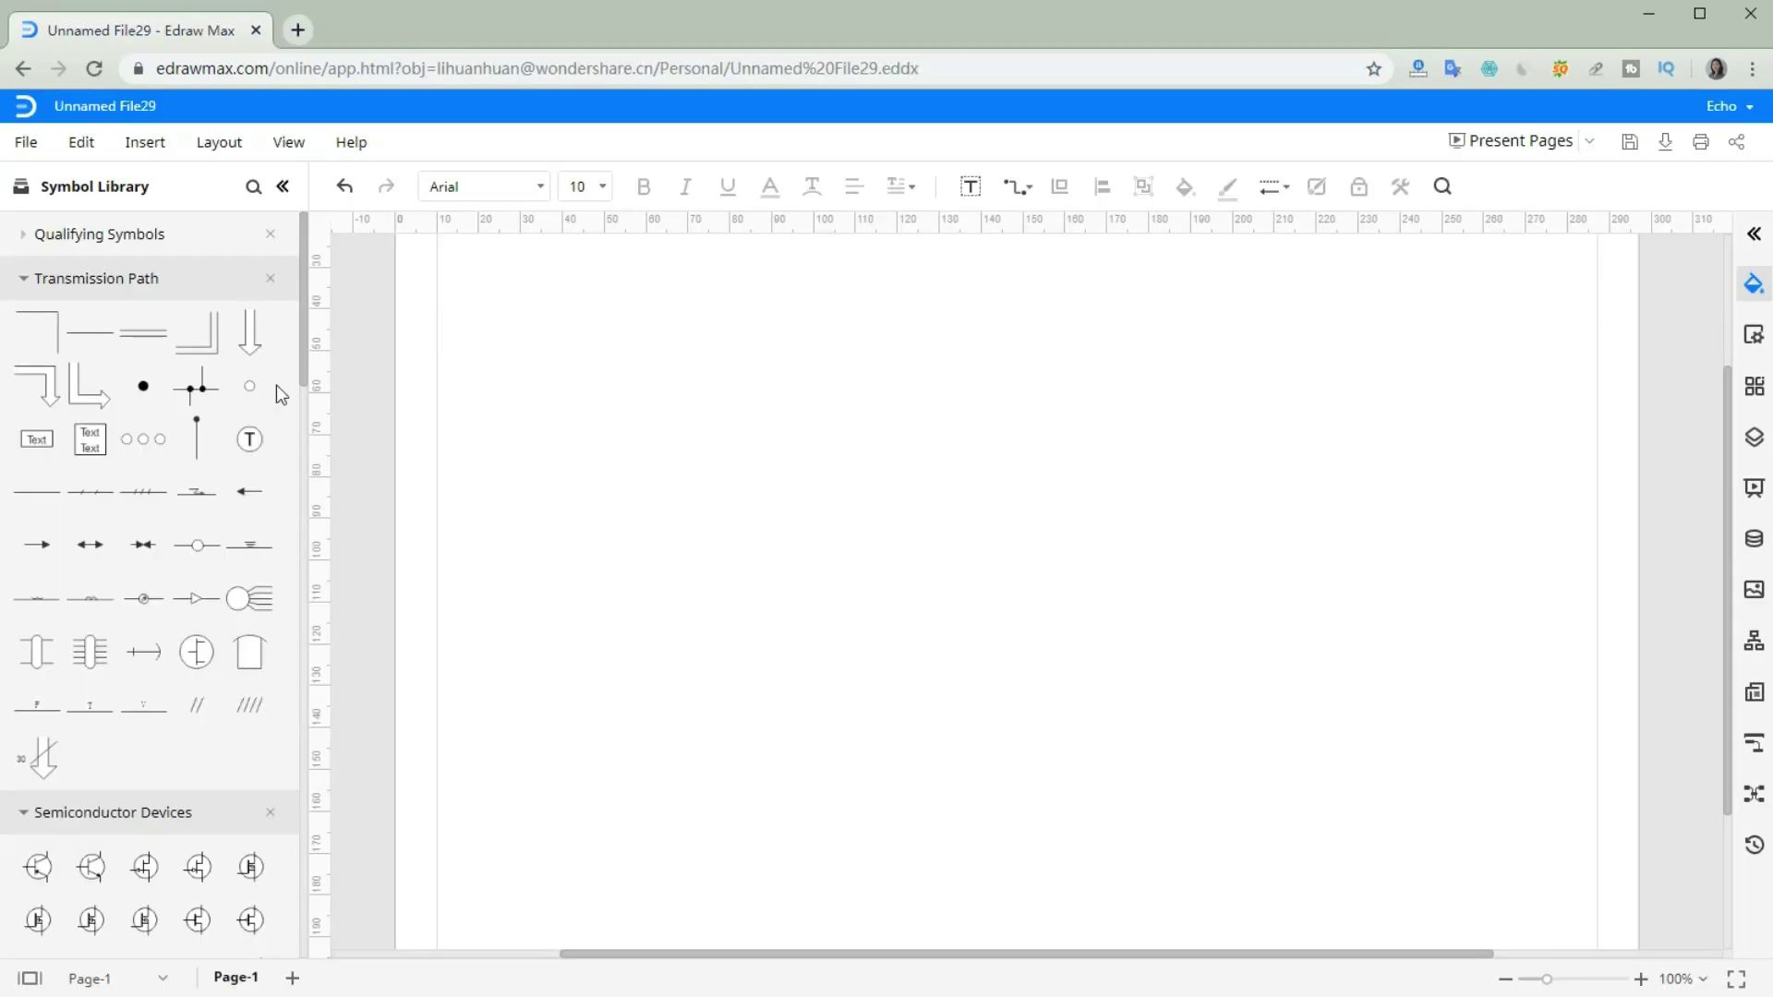
drag(624, 486, 887, 450)
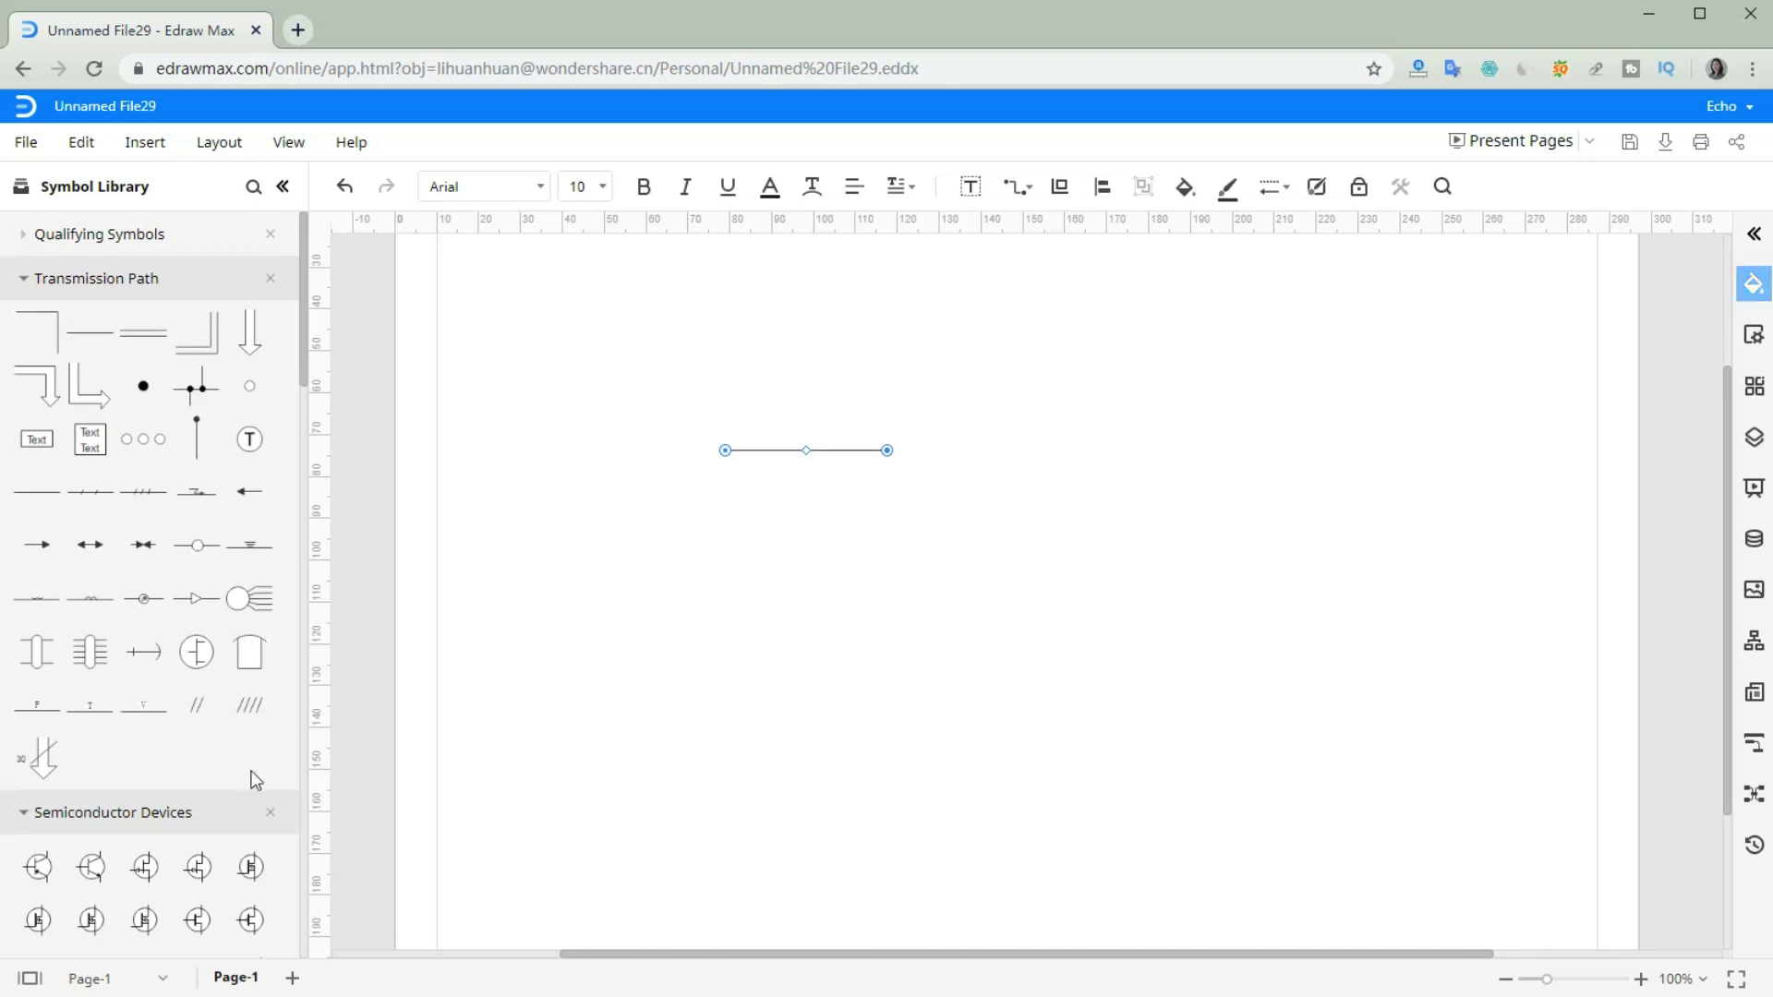
Step: Add an open switch symbol at the right end of the line and continue the wire to its right by about 42 mm
scroll(245, 783, down, 1)
scroll(245, 780, down, 1)
scroll(248, 776, up, 2)
scroll(259, 758, down, 6)
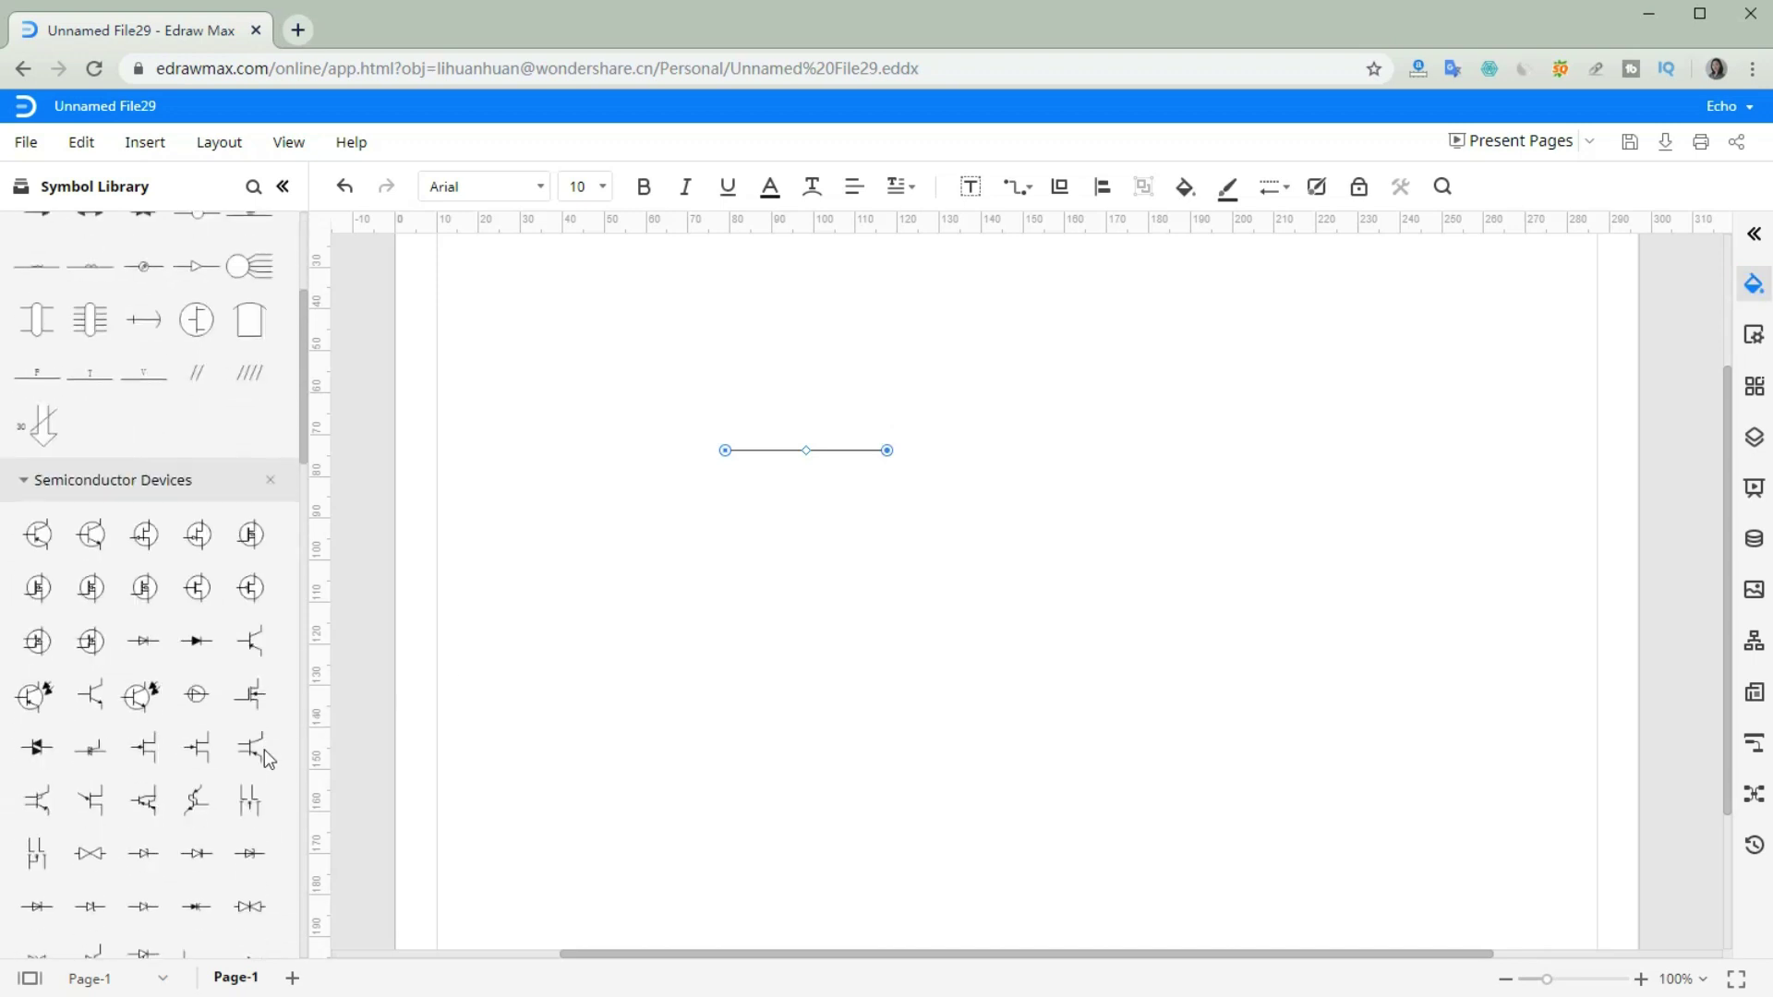
scroll(266, 748, down, 2)
drag(249, 667, 1107, 450)
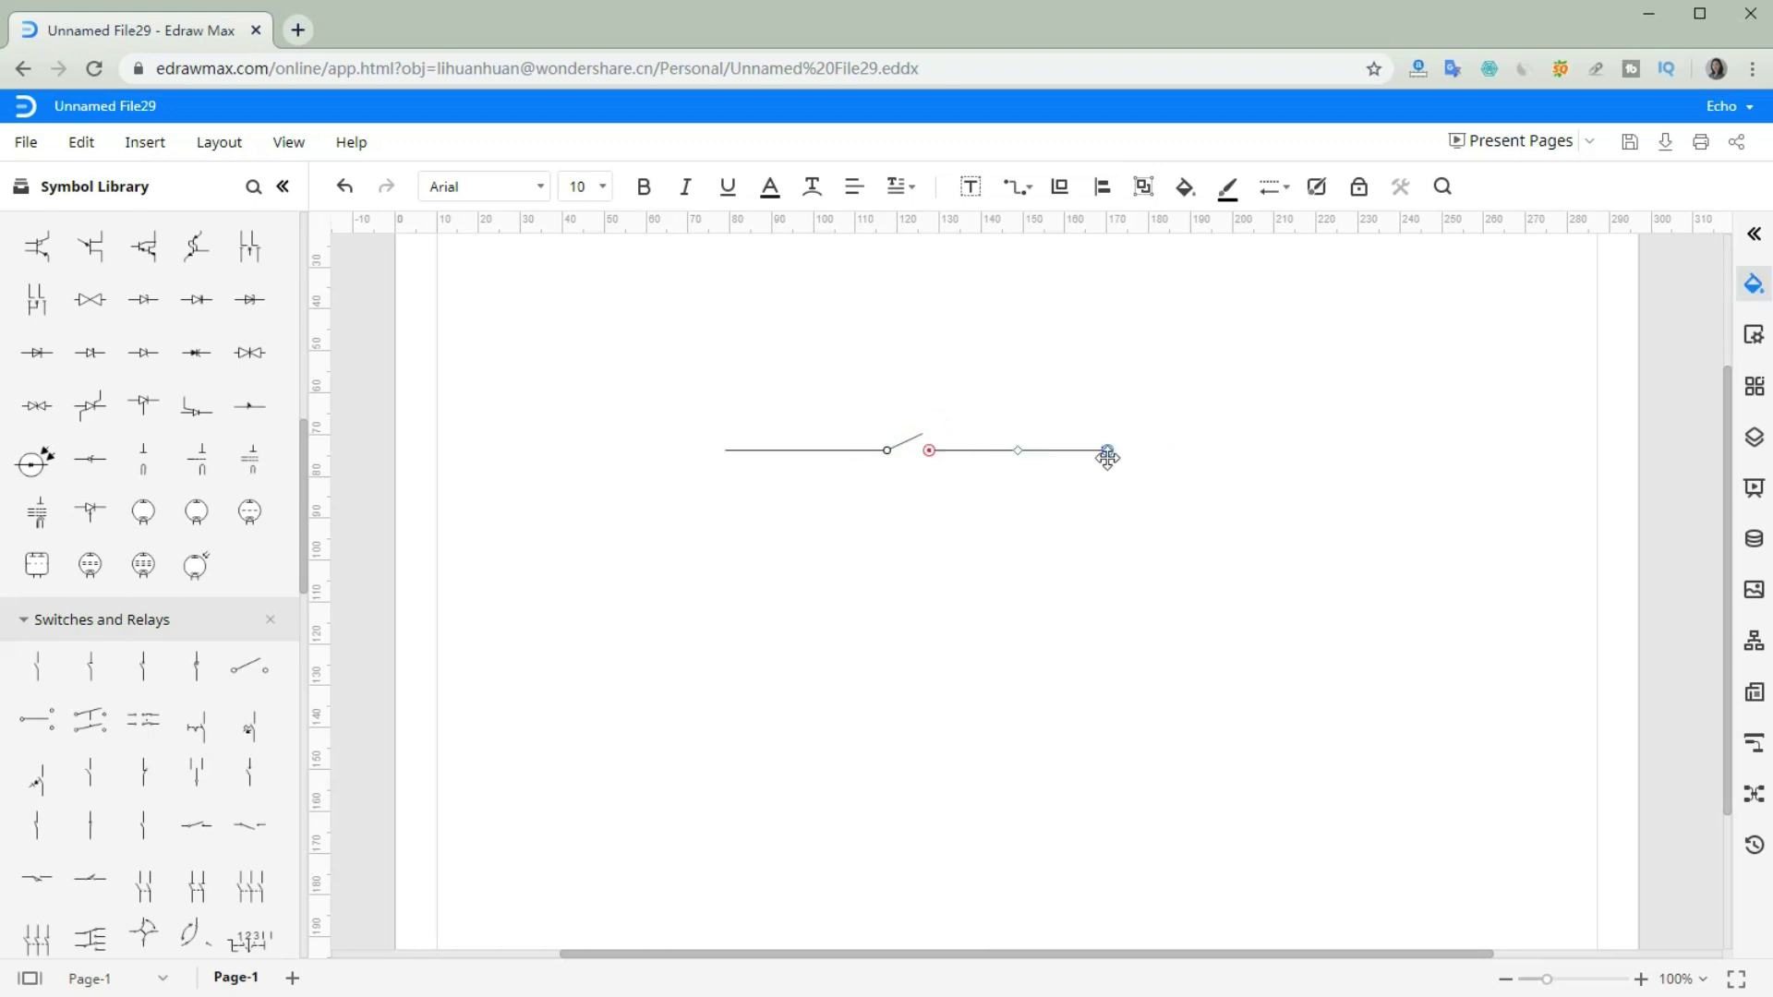
Step: Run a corner line from the top wire's right end down and back left, and continue it with a two-plate contact and another line
scroll(61, 412, up, 10)
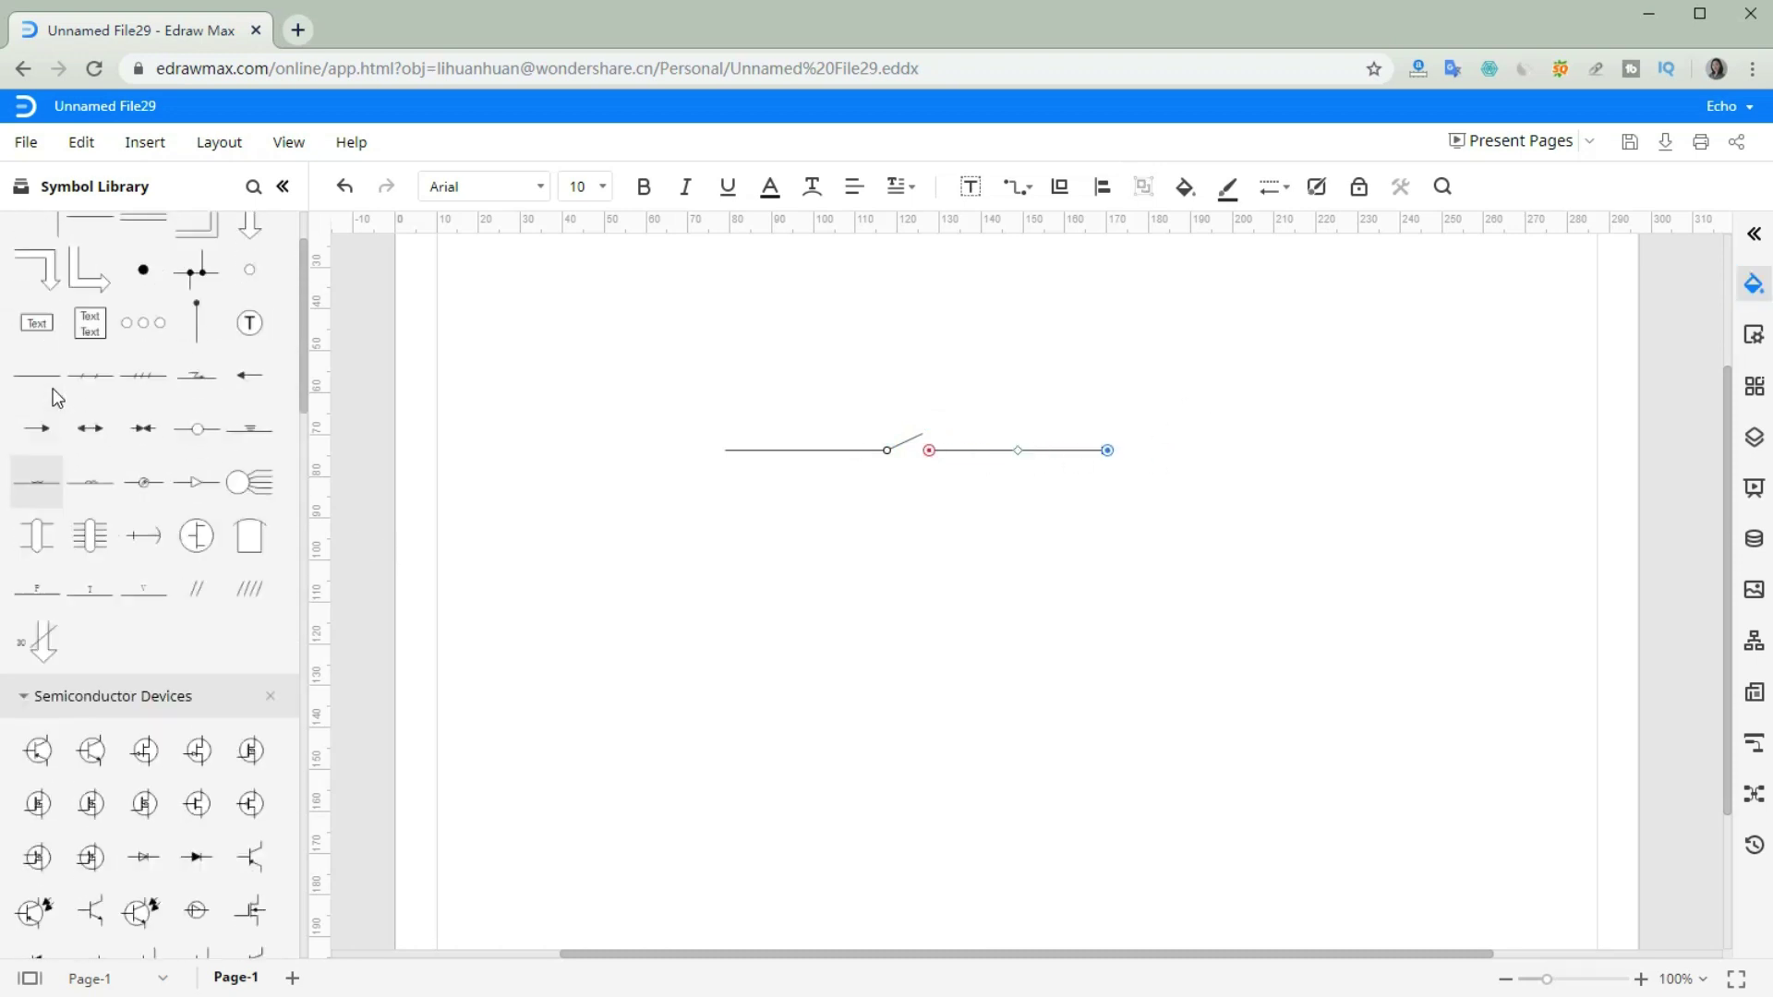
drag(32, 324, 857, 696)
scroll(143, 538, down, 10)
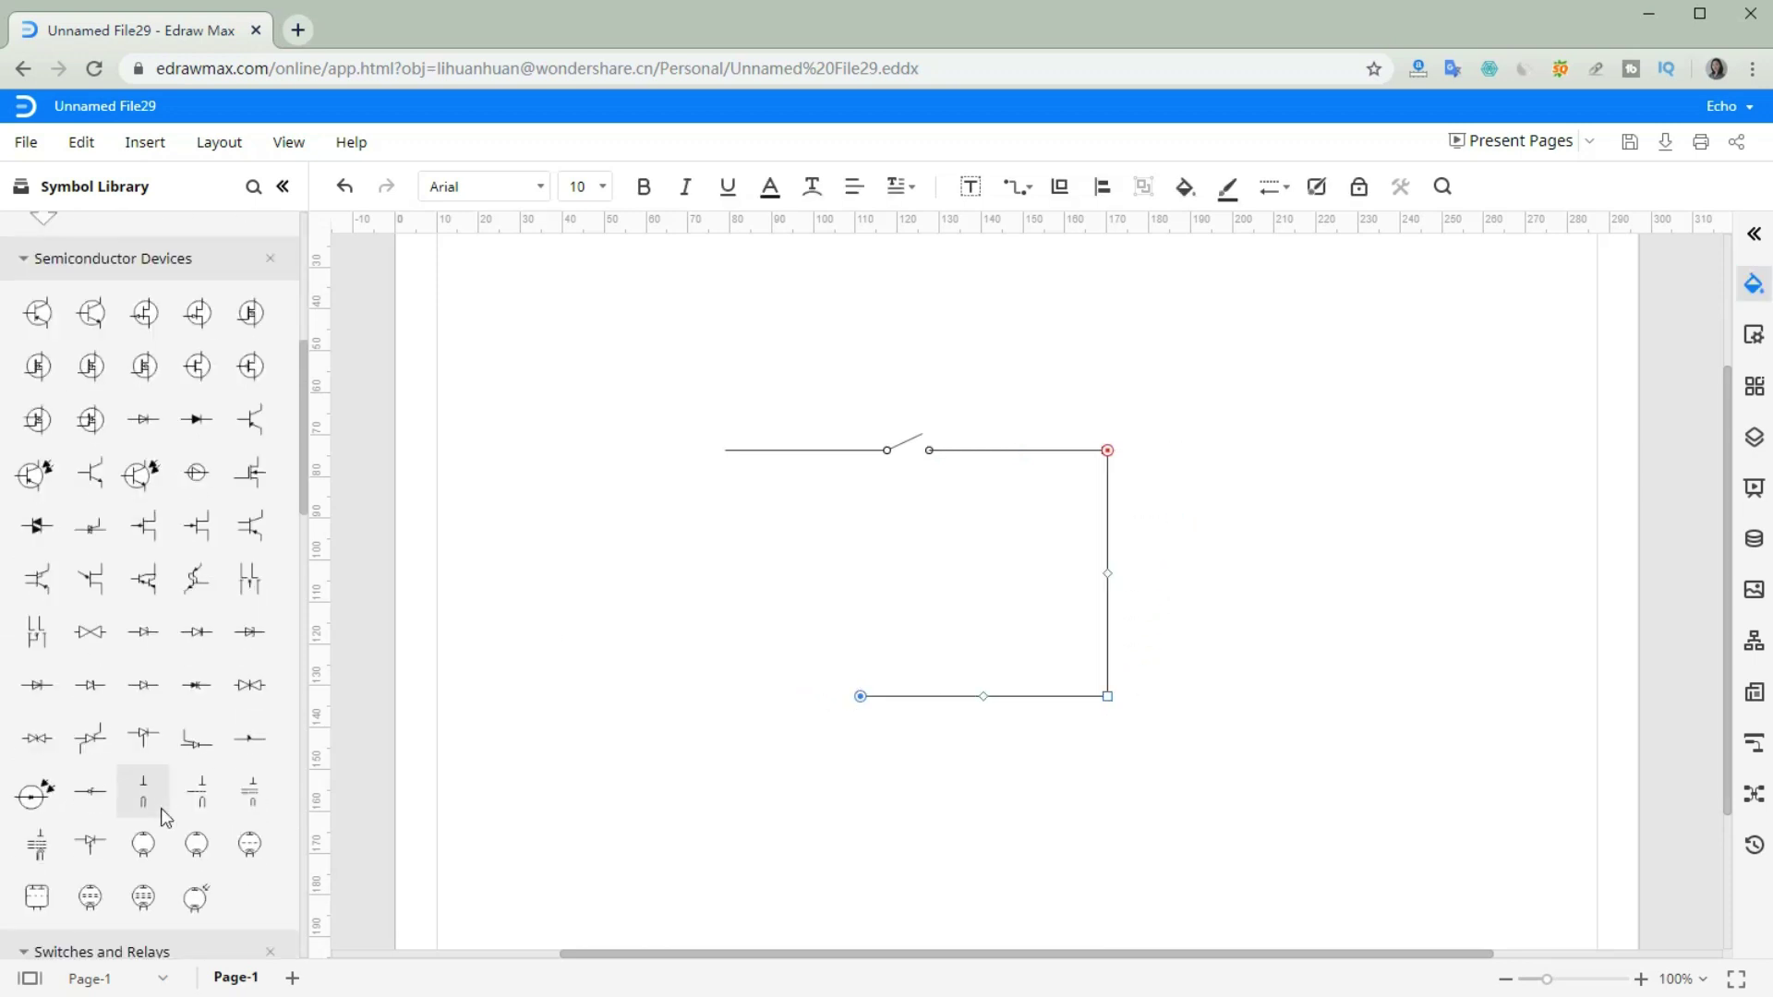
scroll(147, 628, down, 5)
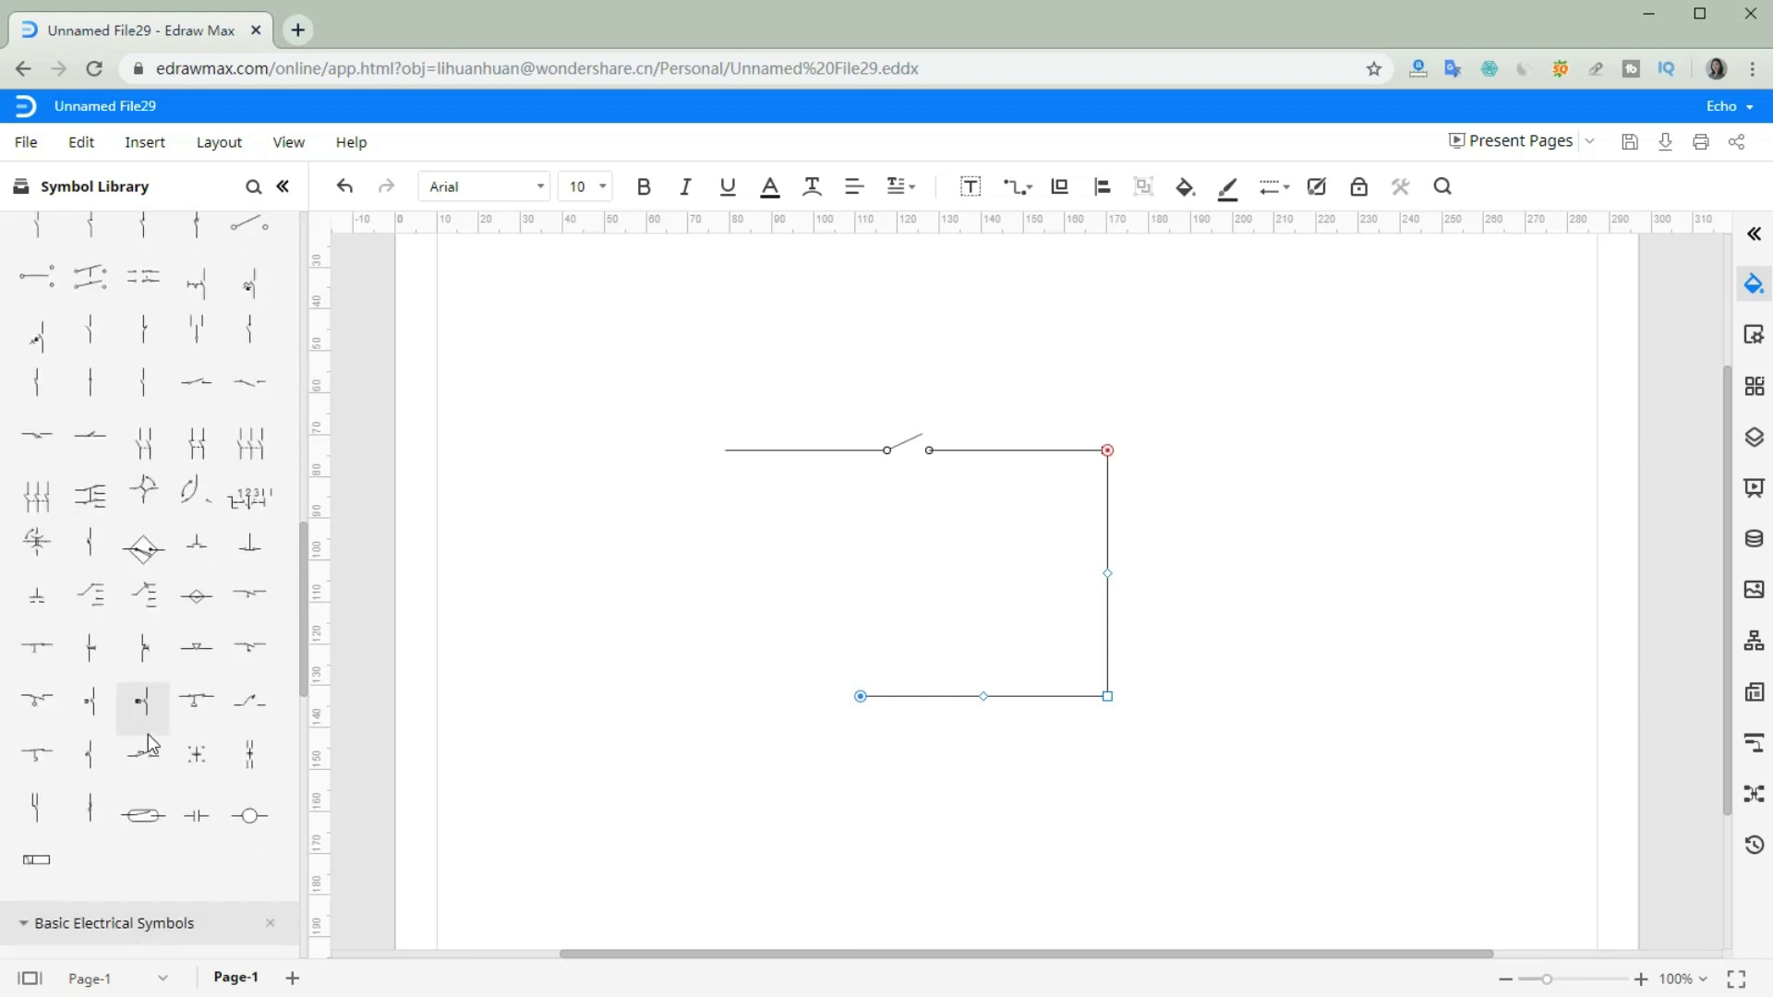
drag(196, 705, 726, 697)
scroll(194, 674, up, 5)
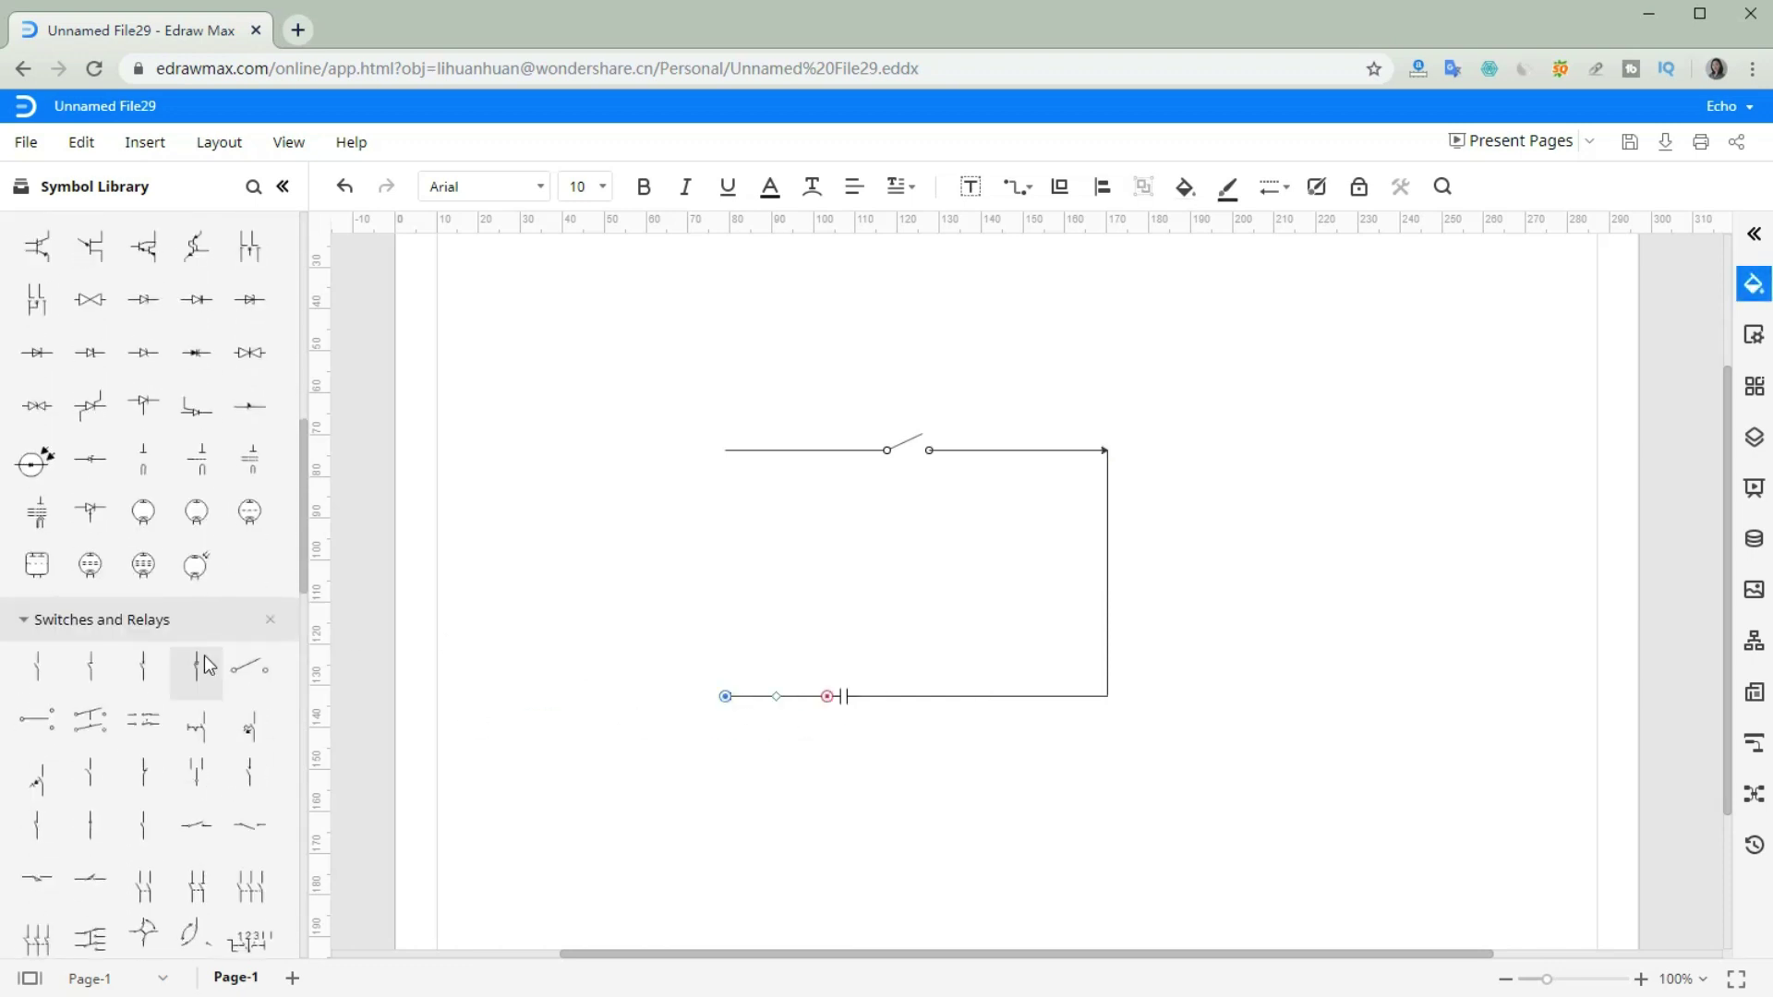
Step: Join the left ends of the top and bottom wires with an elbow connector to close the circuit
click(1030, 194)
click(1044, 229)
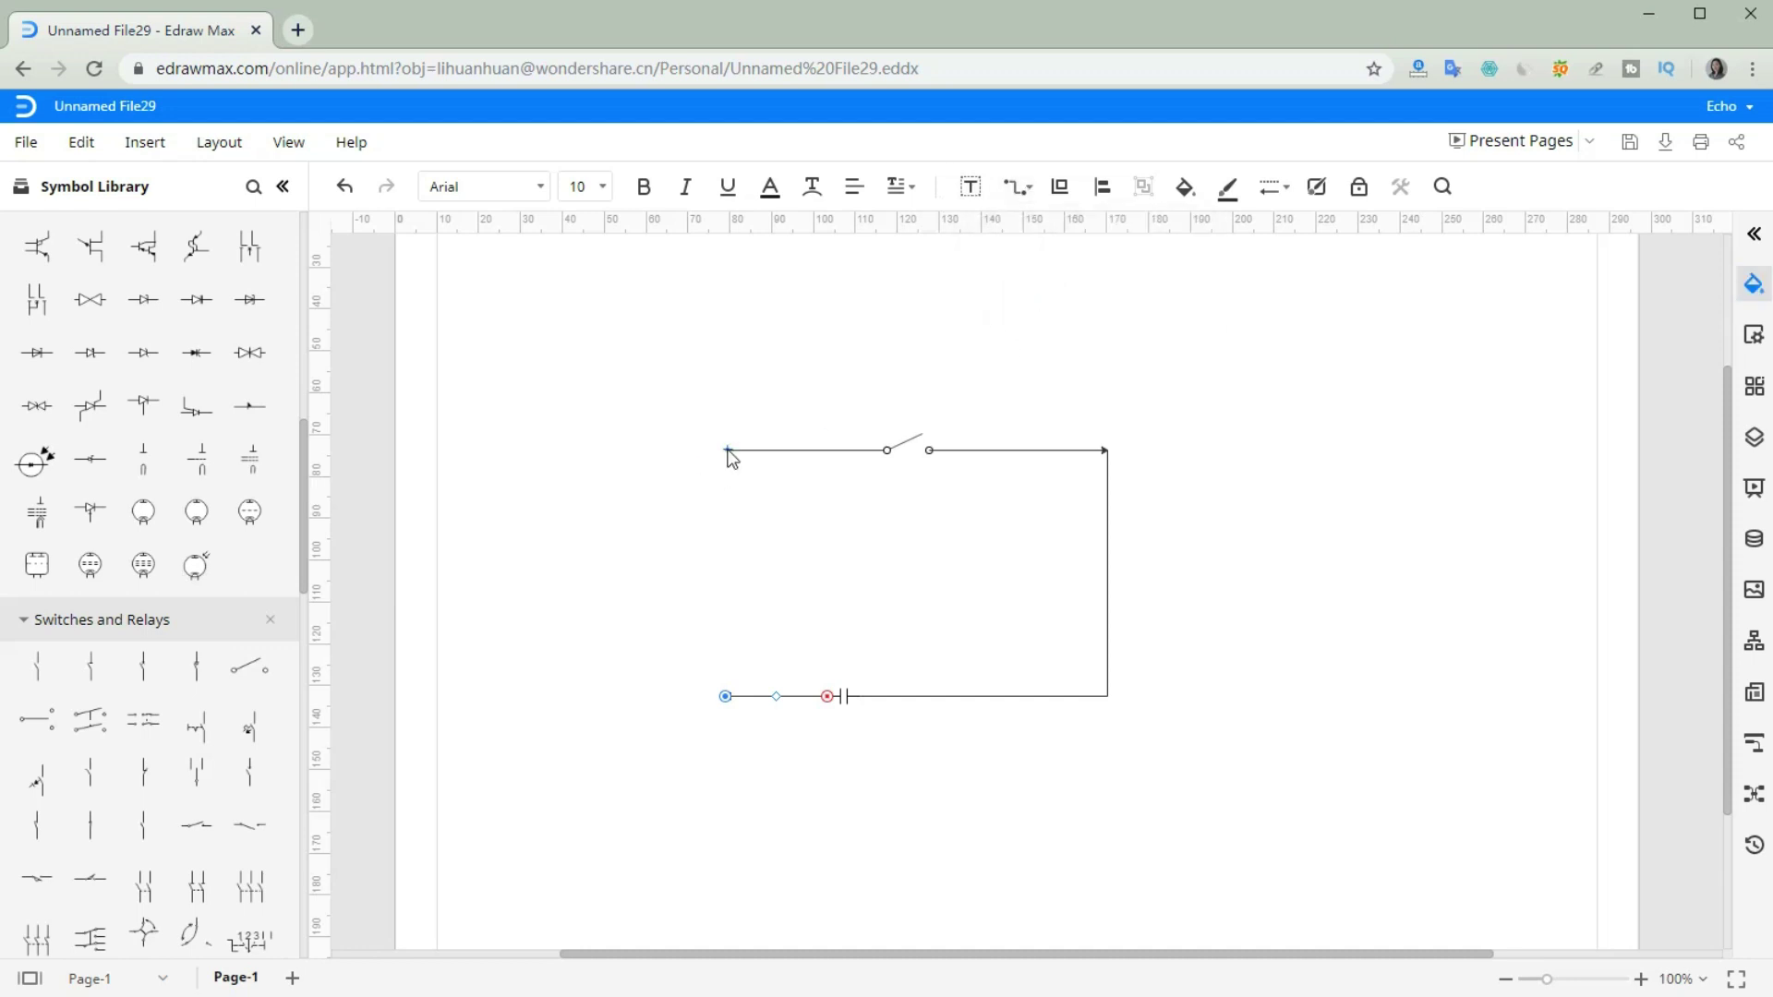
drag(729, 711, 727, 696)
Step: Select the whole circuit and remove the arrowheads from its connector lines
drag(1270, 827, 661, 476)
click(1279, 187)
click(1386, 289)
click(1367, 330)
click(1363, 689)
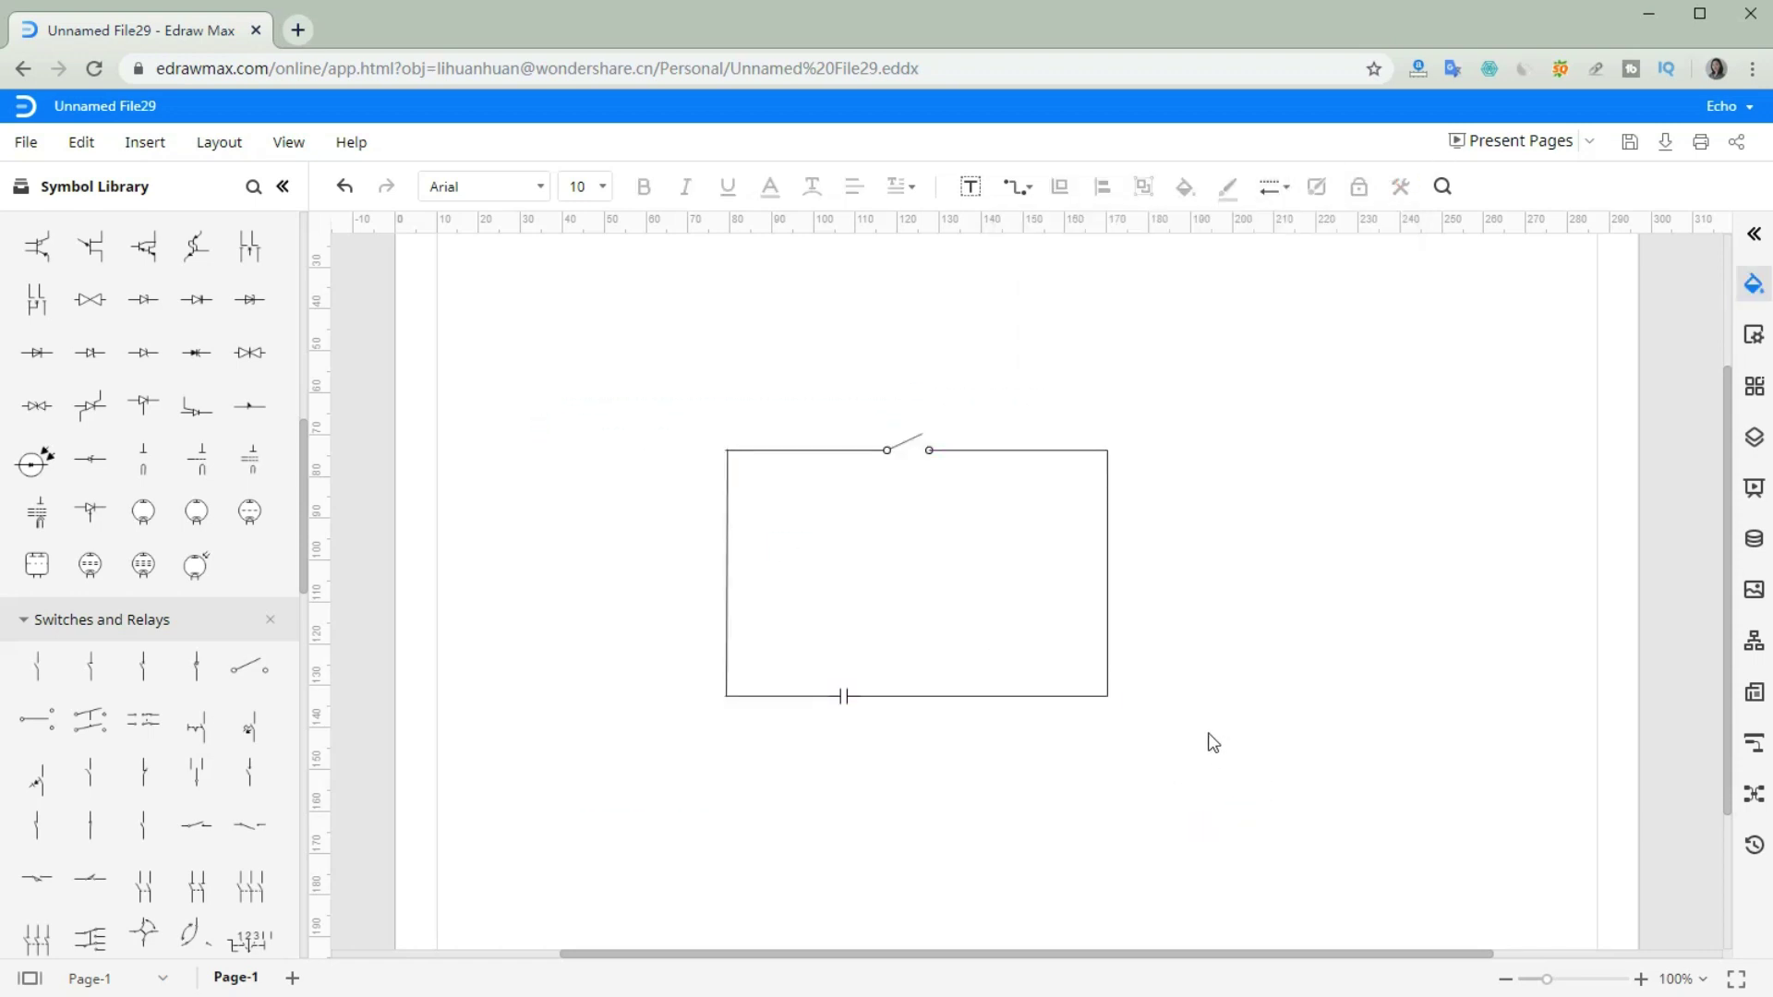
Step: Place a resistor on the top wire to the right of the switch and change its type to Variable
scroll(143, 591, down, 8)
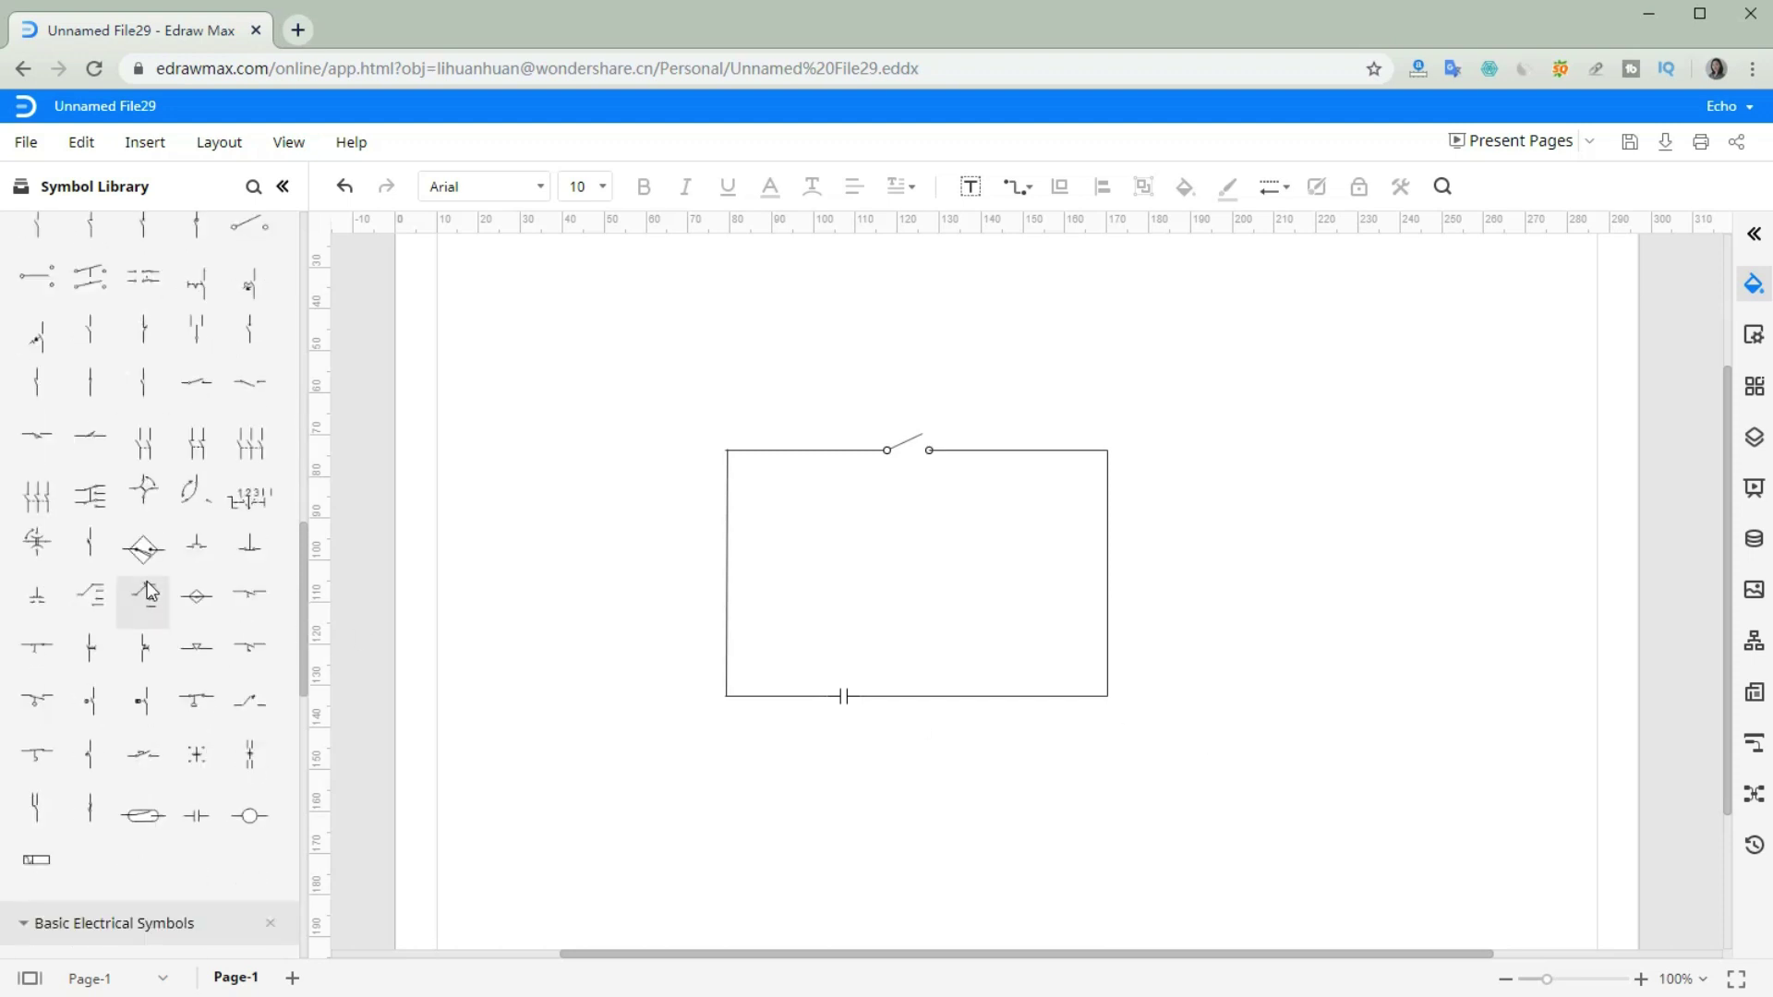
drag(197, 482, 1028, 472)
click(1044, 419)
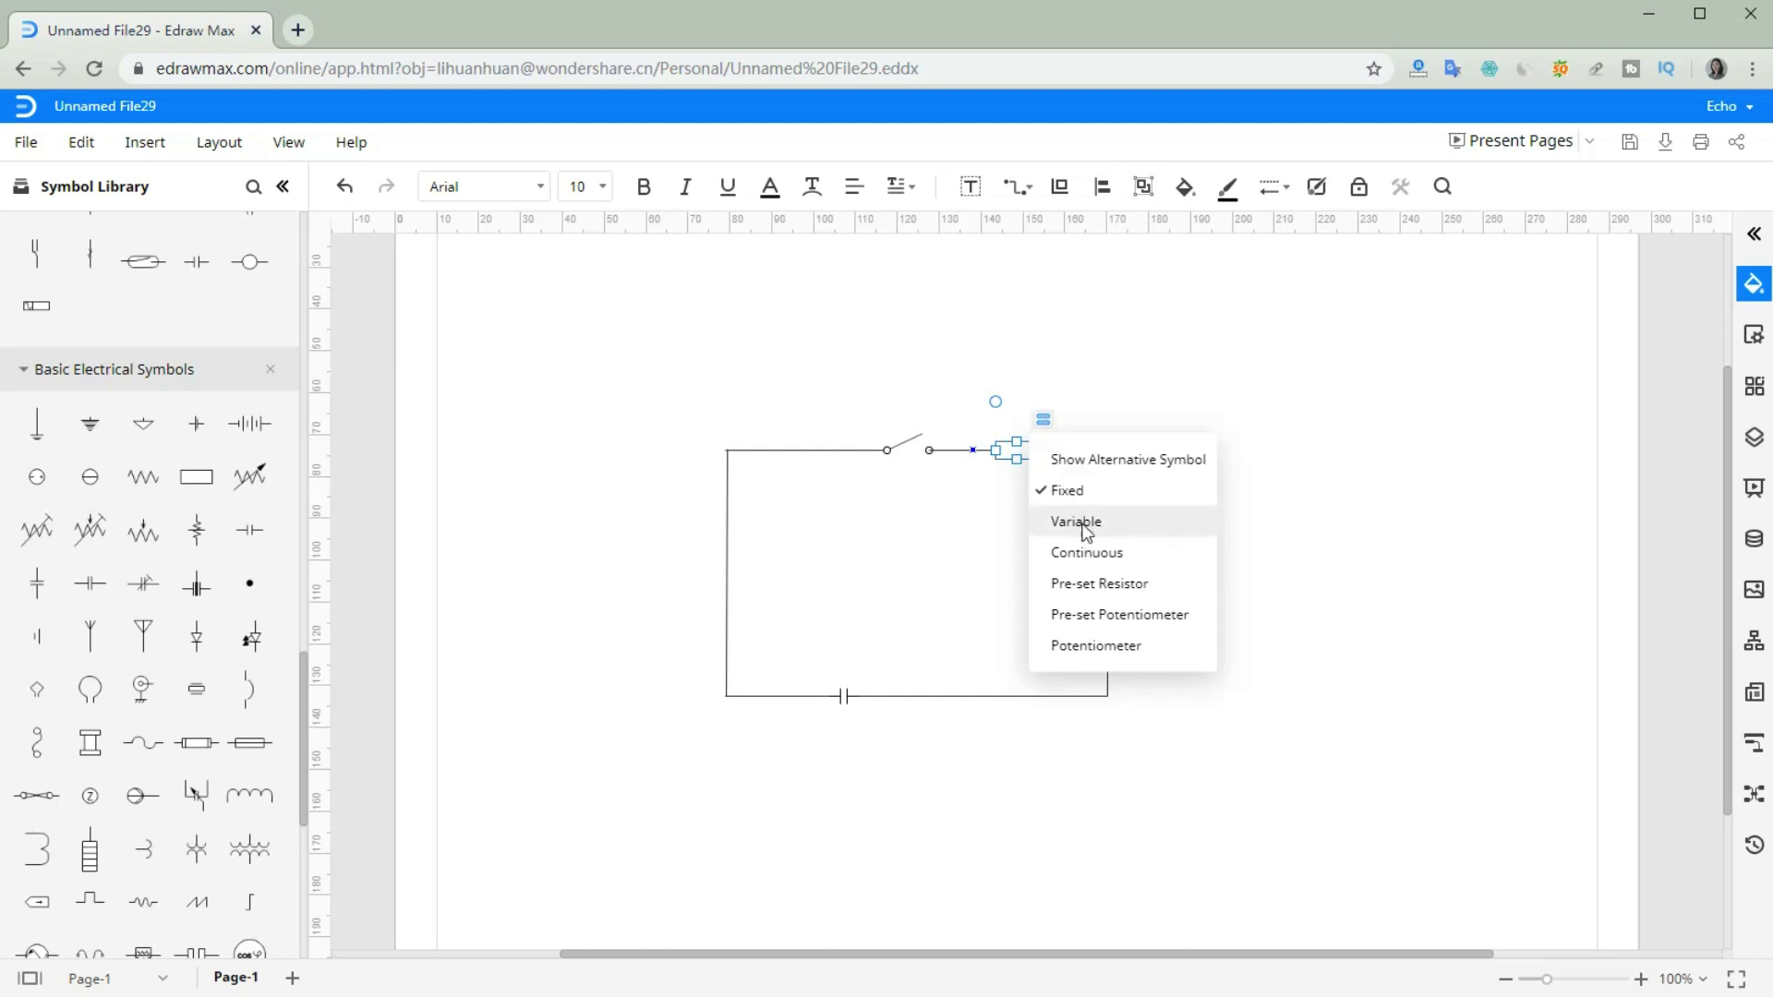
click(1140, 519)
Step: Ungroup the variable resistor symbol and move its arrow away to an empty area above the circuit
click(1019, 450)
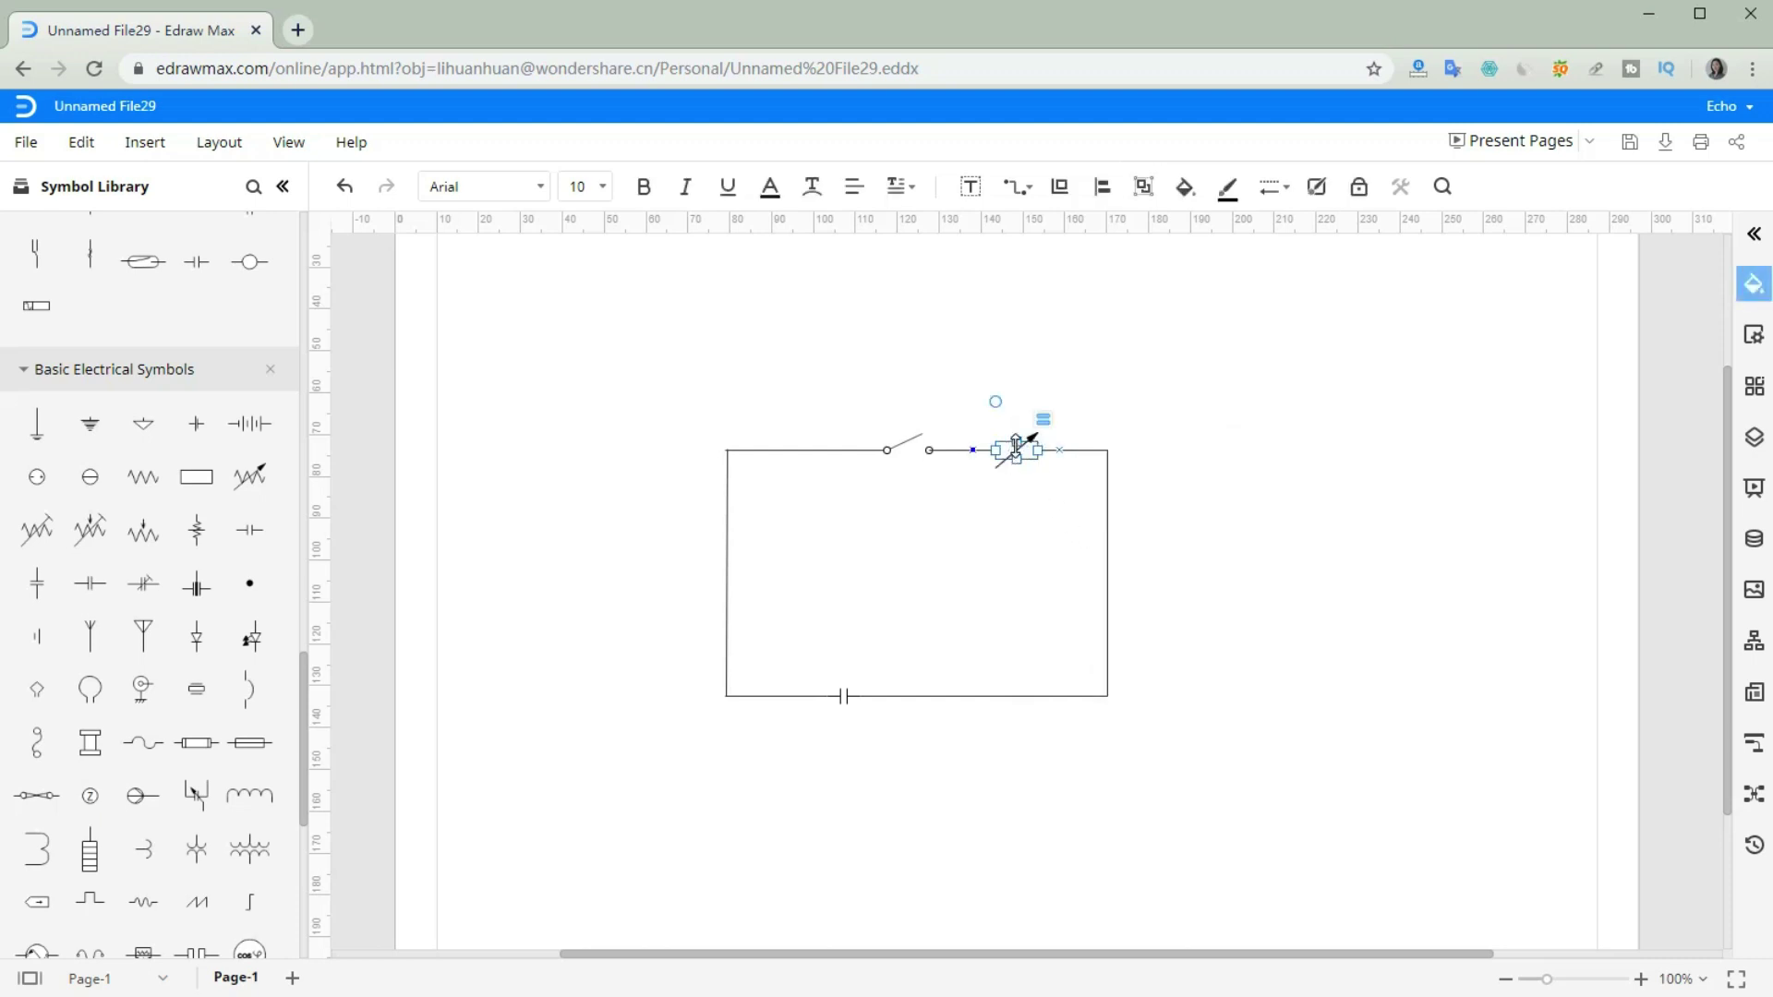
mouse_move(1143, 199)
click(1180, 263)
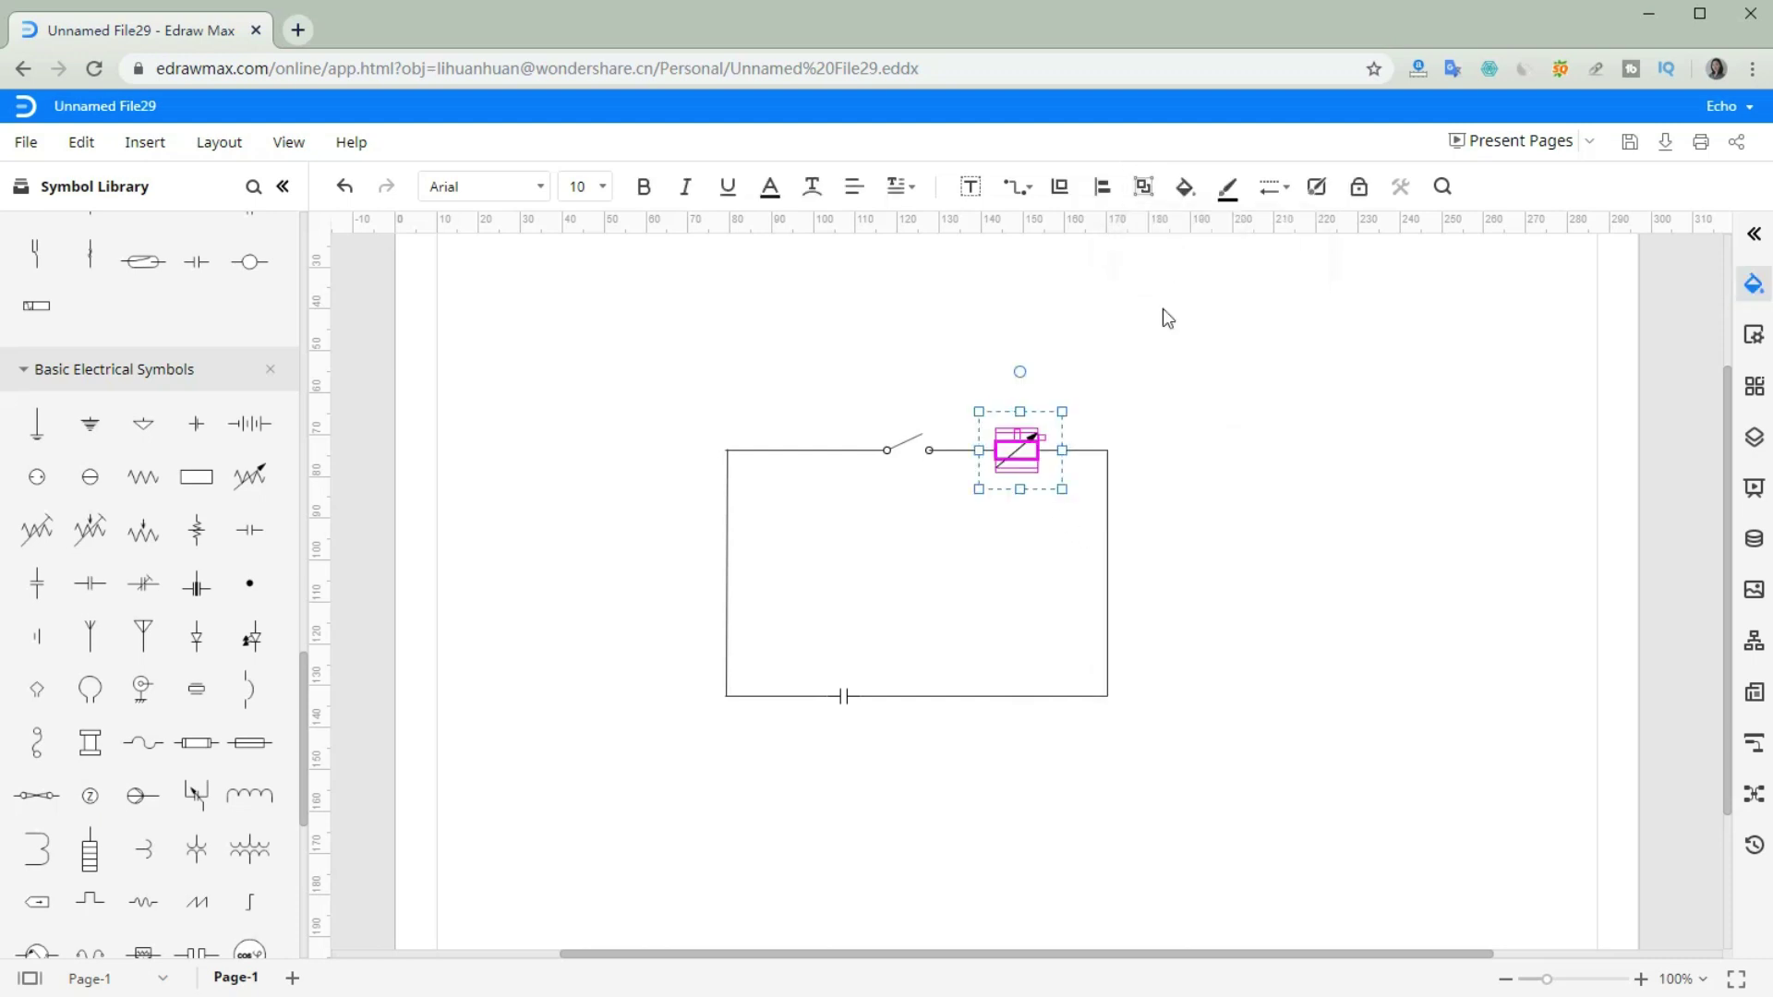
click(1034, 436)
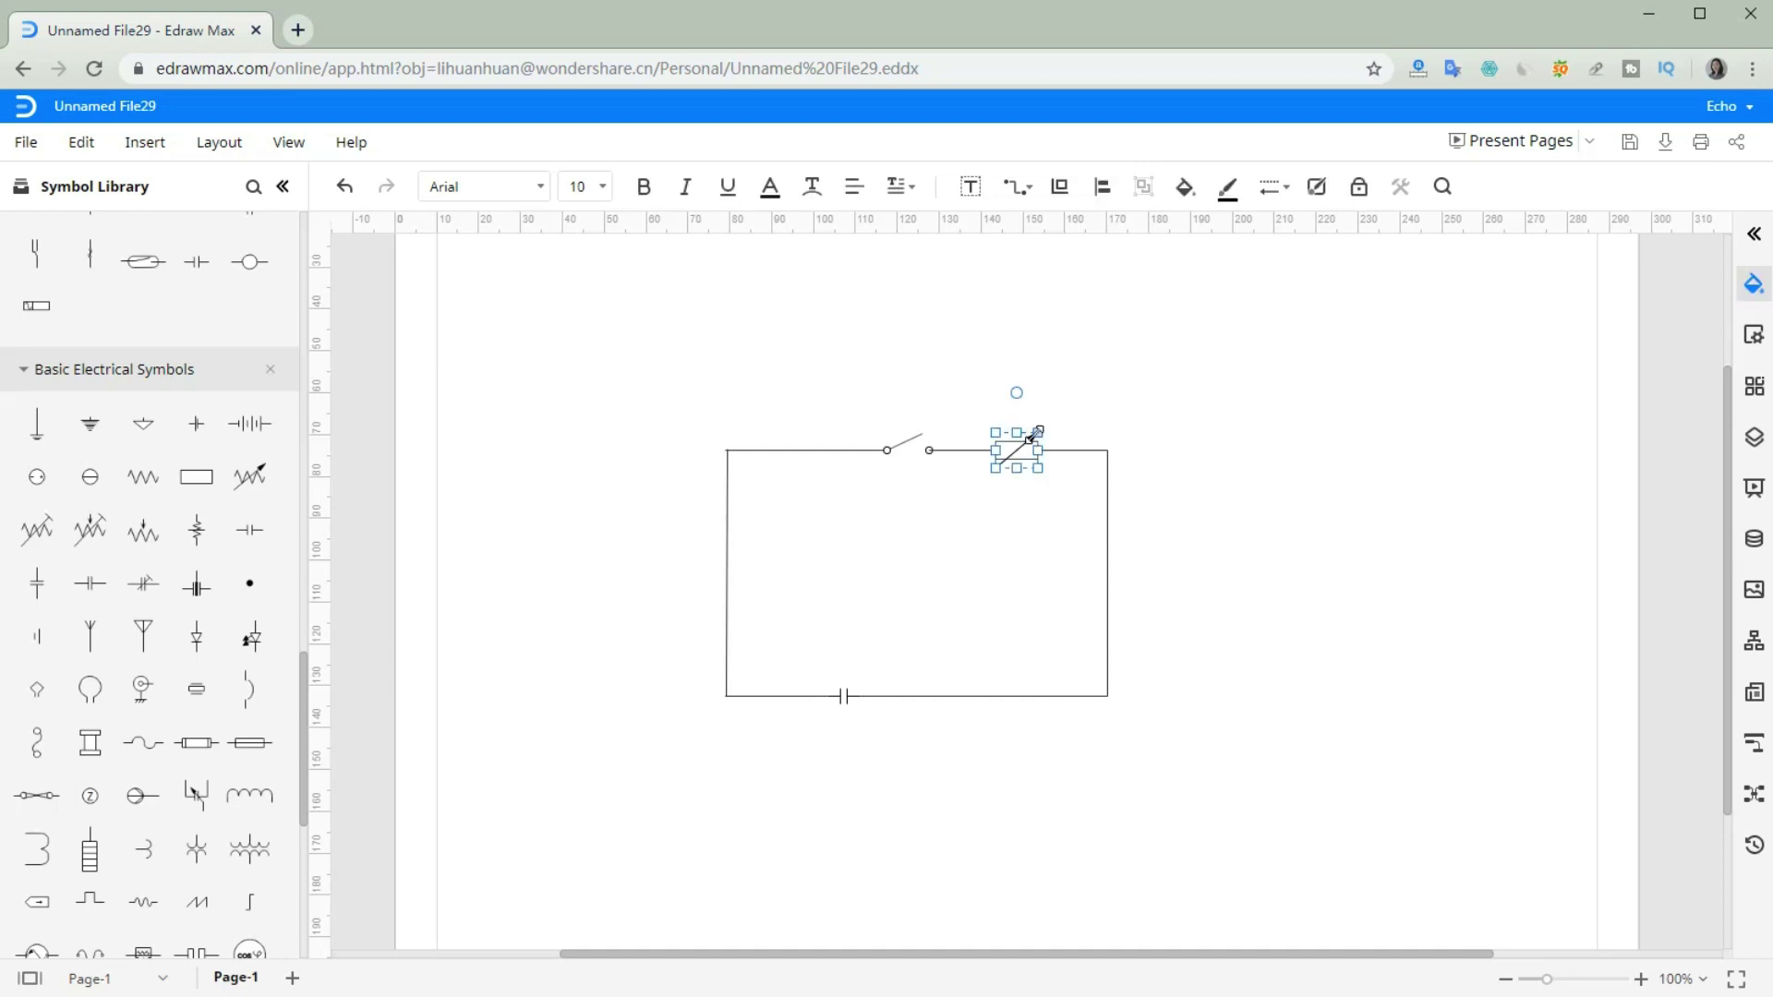
drag(1013, 451, 1129, 371)
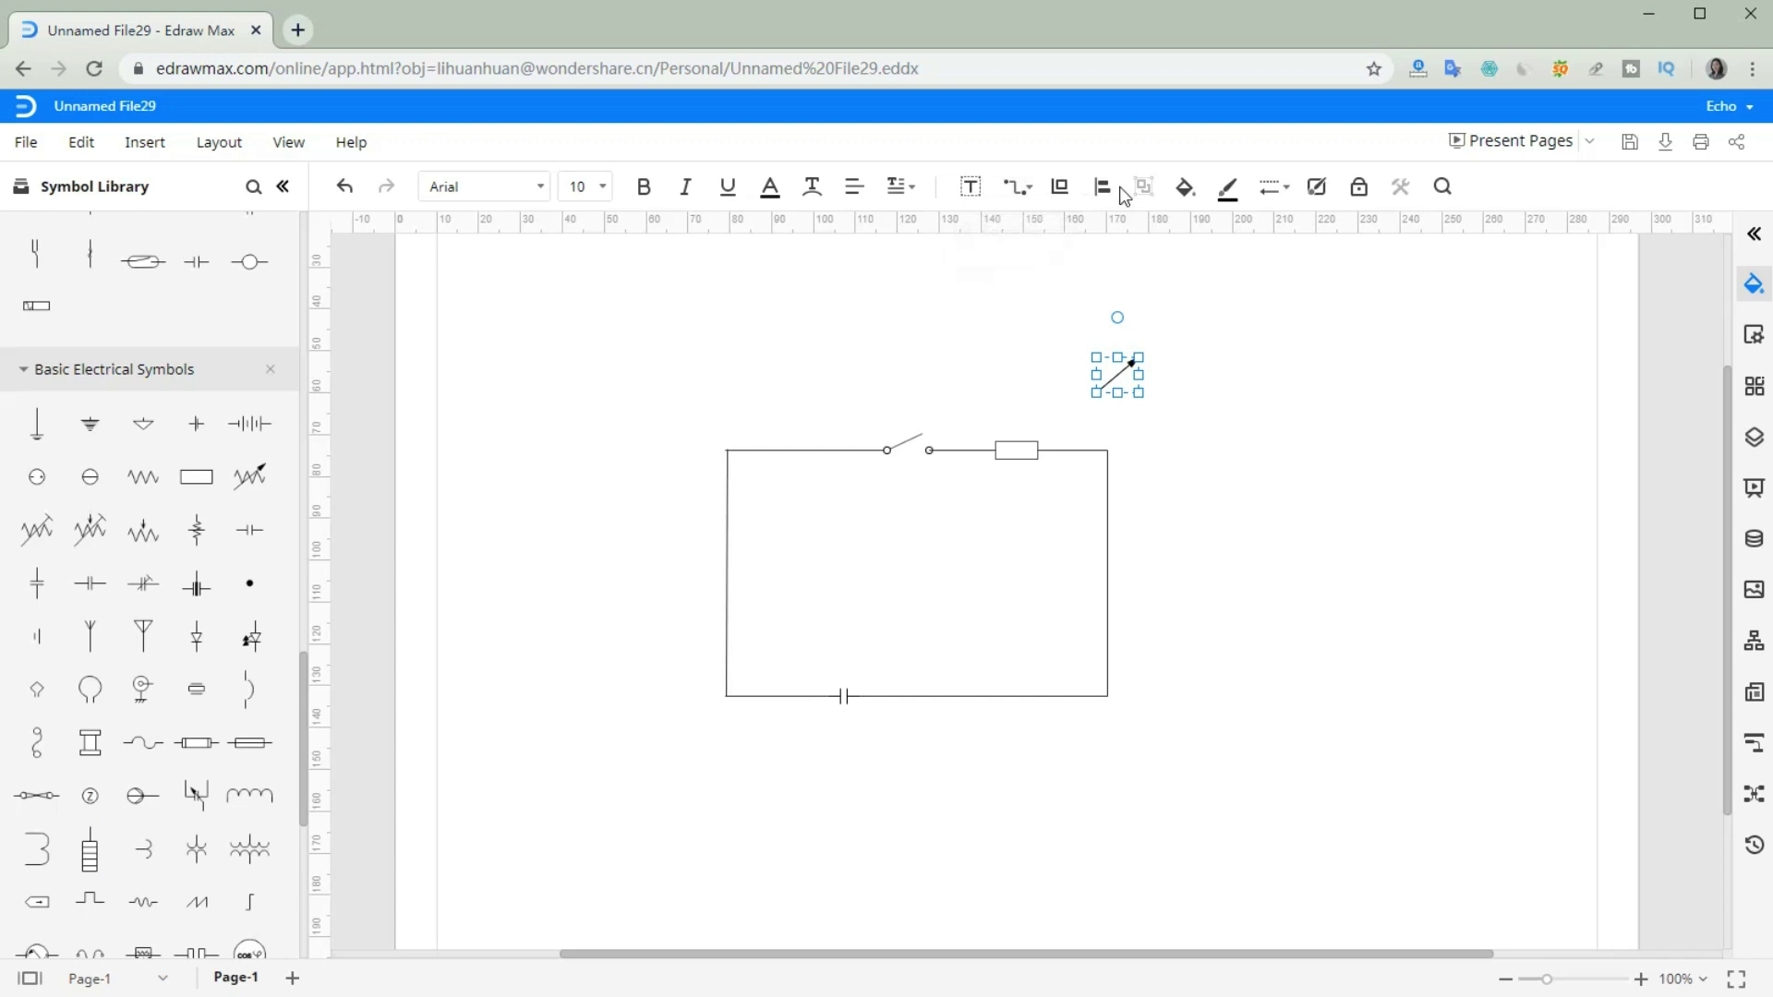
Step: Flip the loose arrow horizontally, move it outside the circuit's right side, and flip it until it points up and right
click(1060, 188)
click(1142, 349)
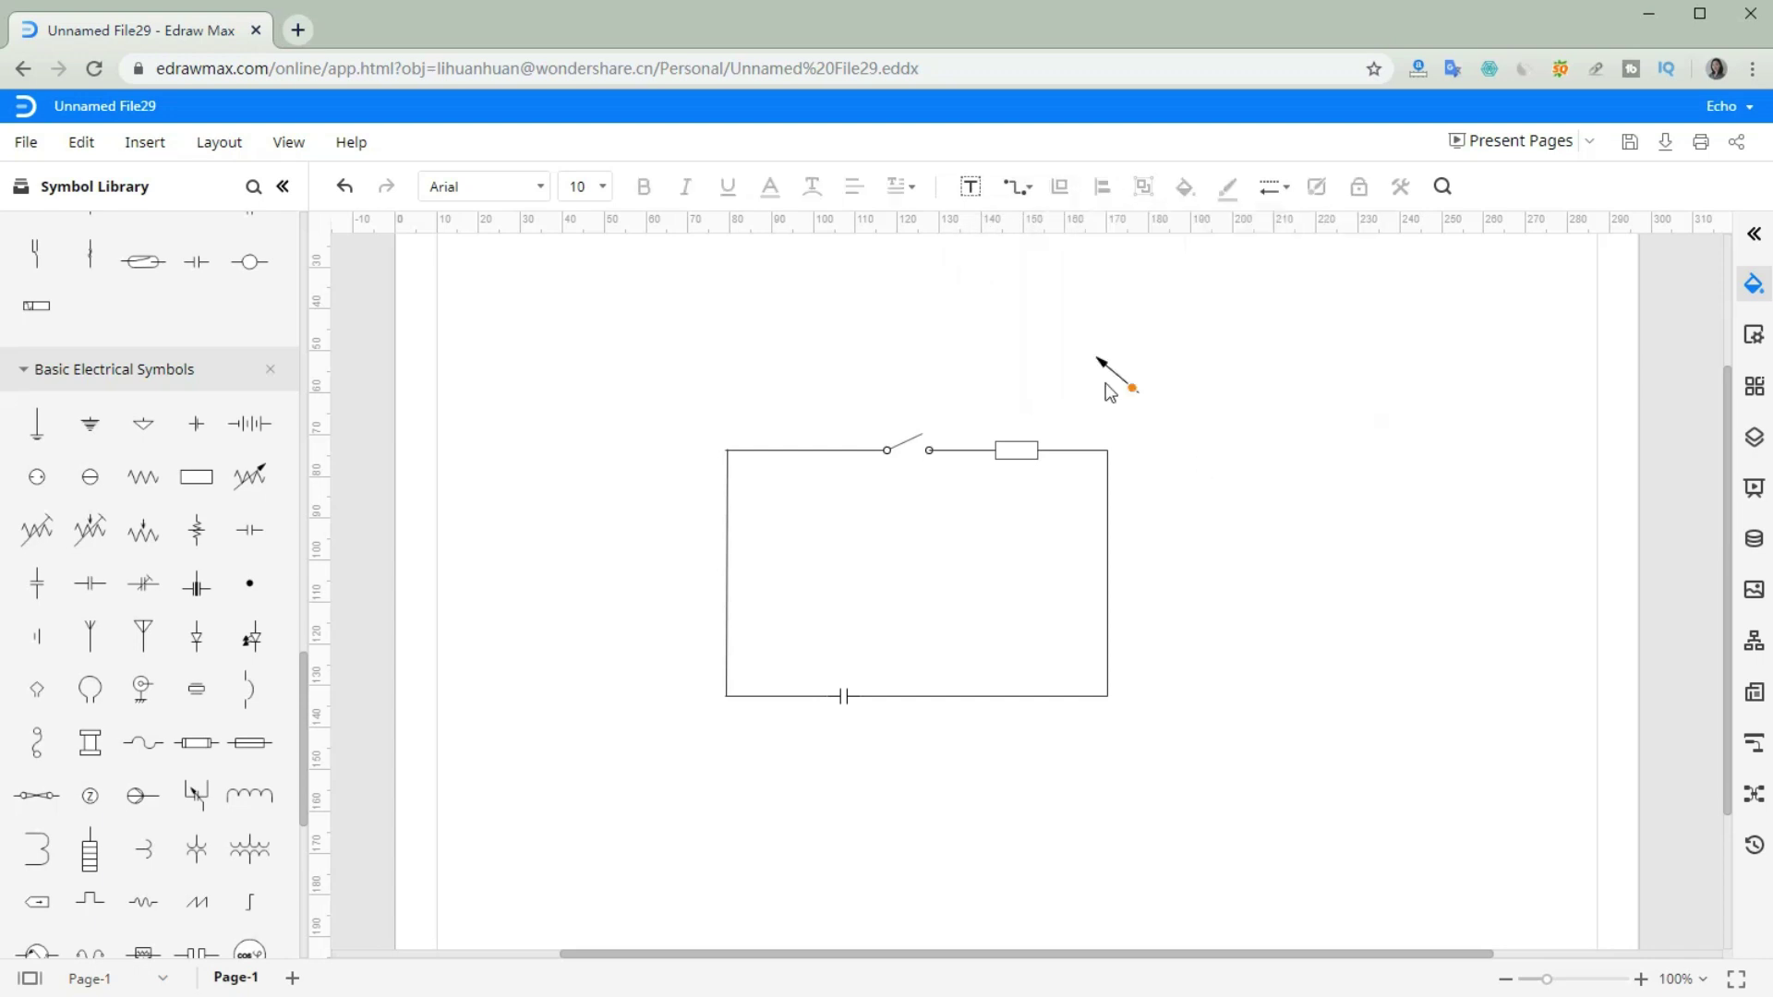
drag(1120, 388, 1242, 494)
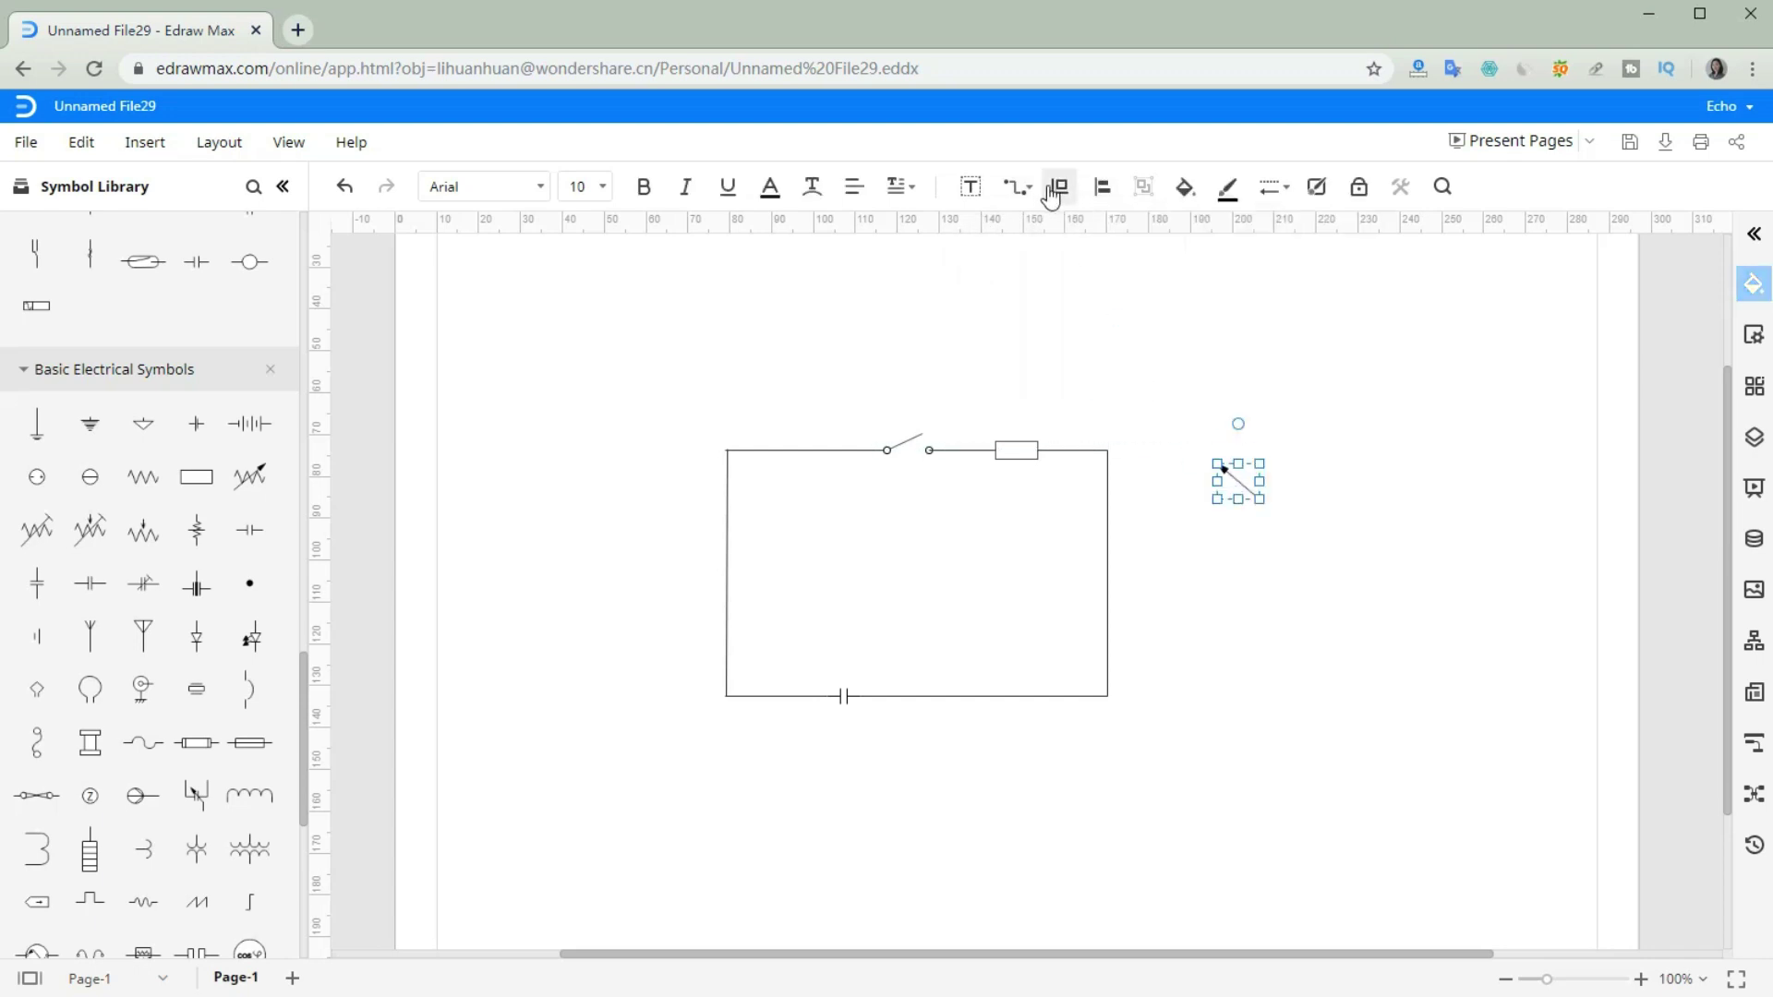
click(1060, 188)
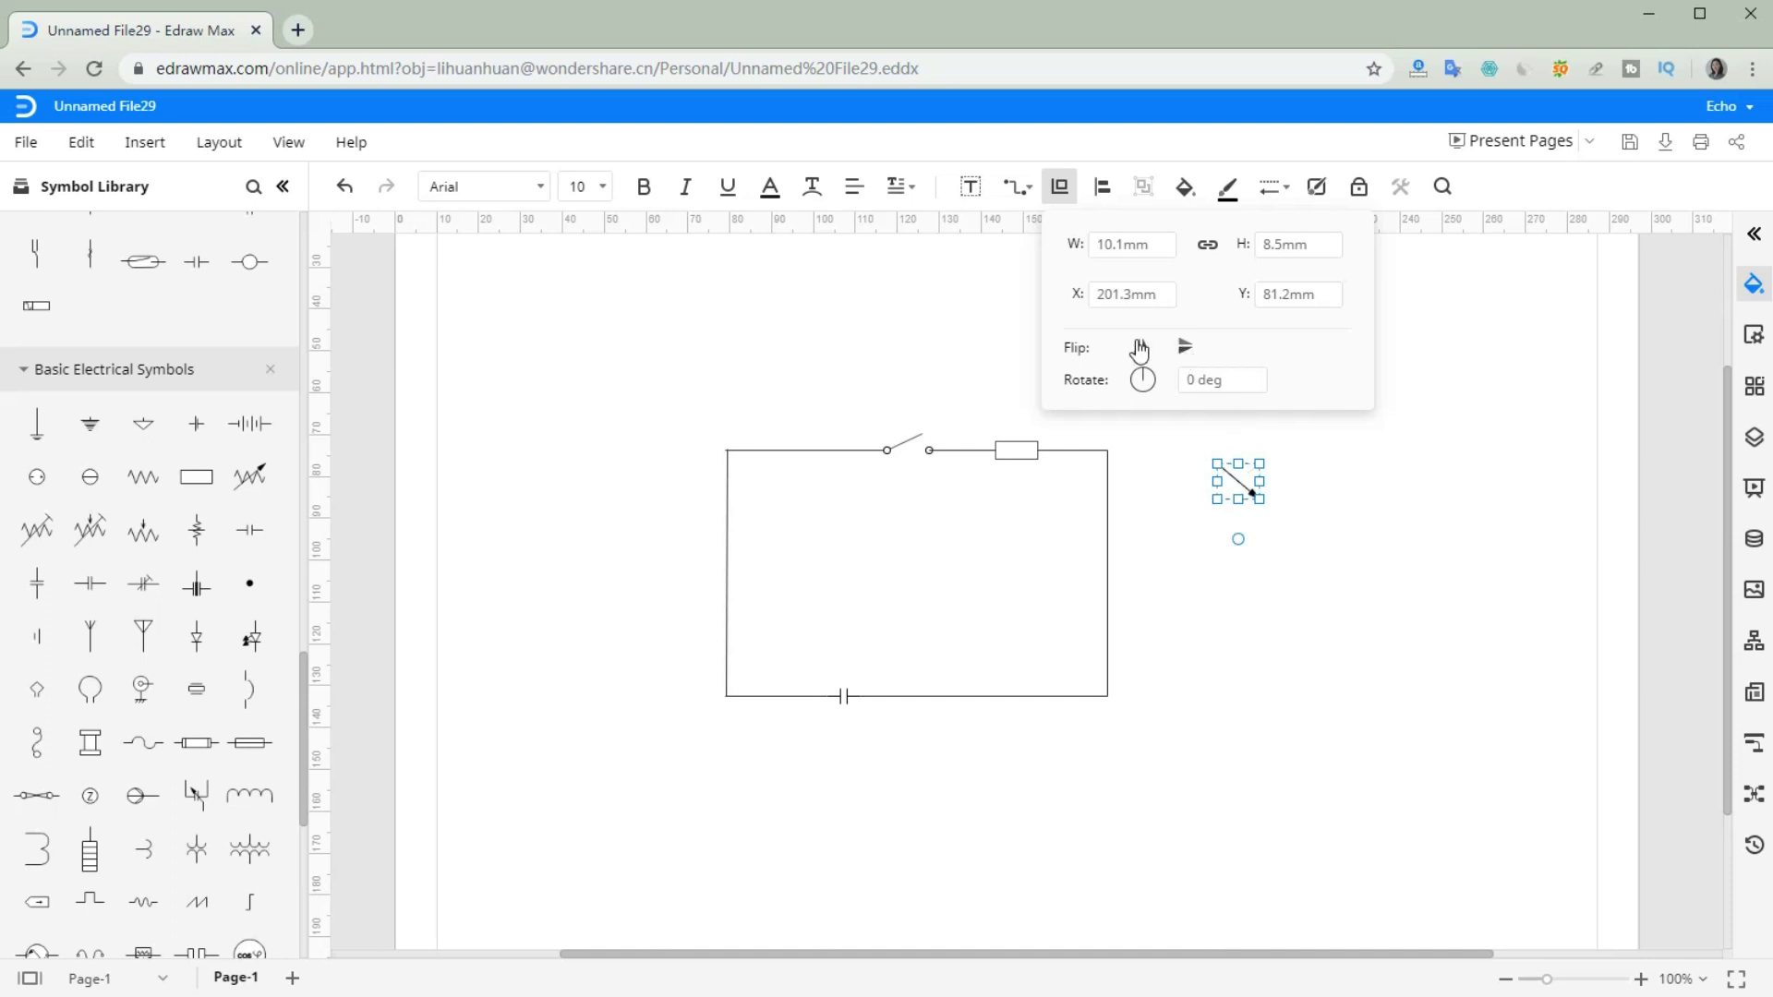
click(1385, 525)
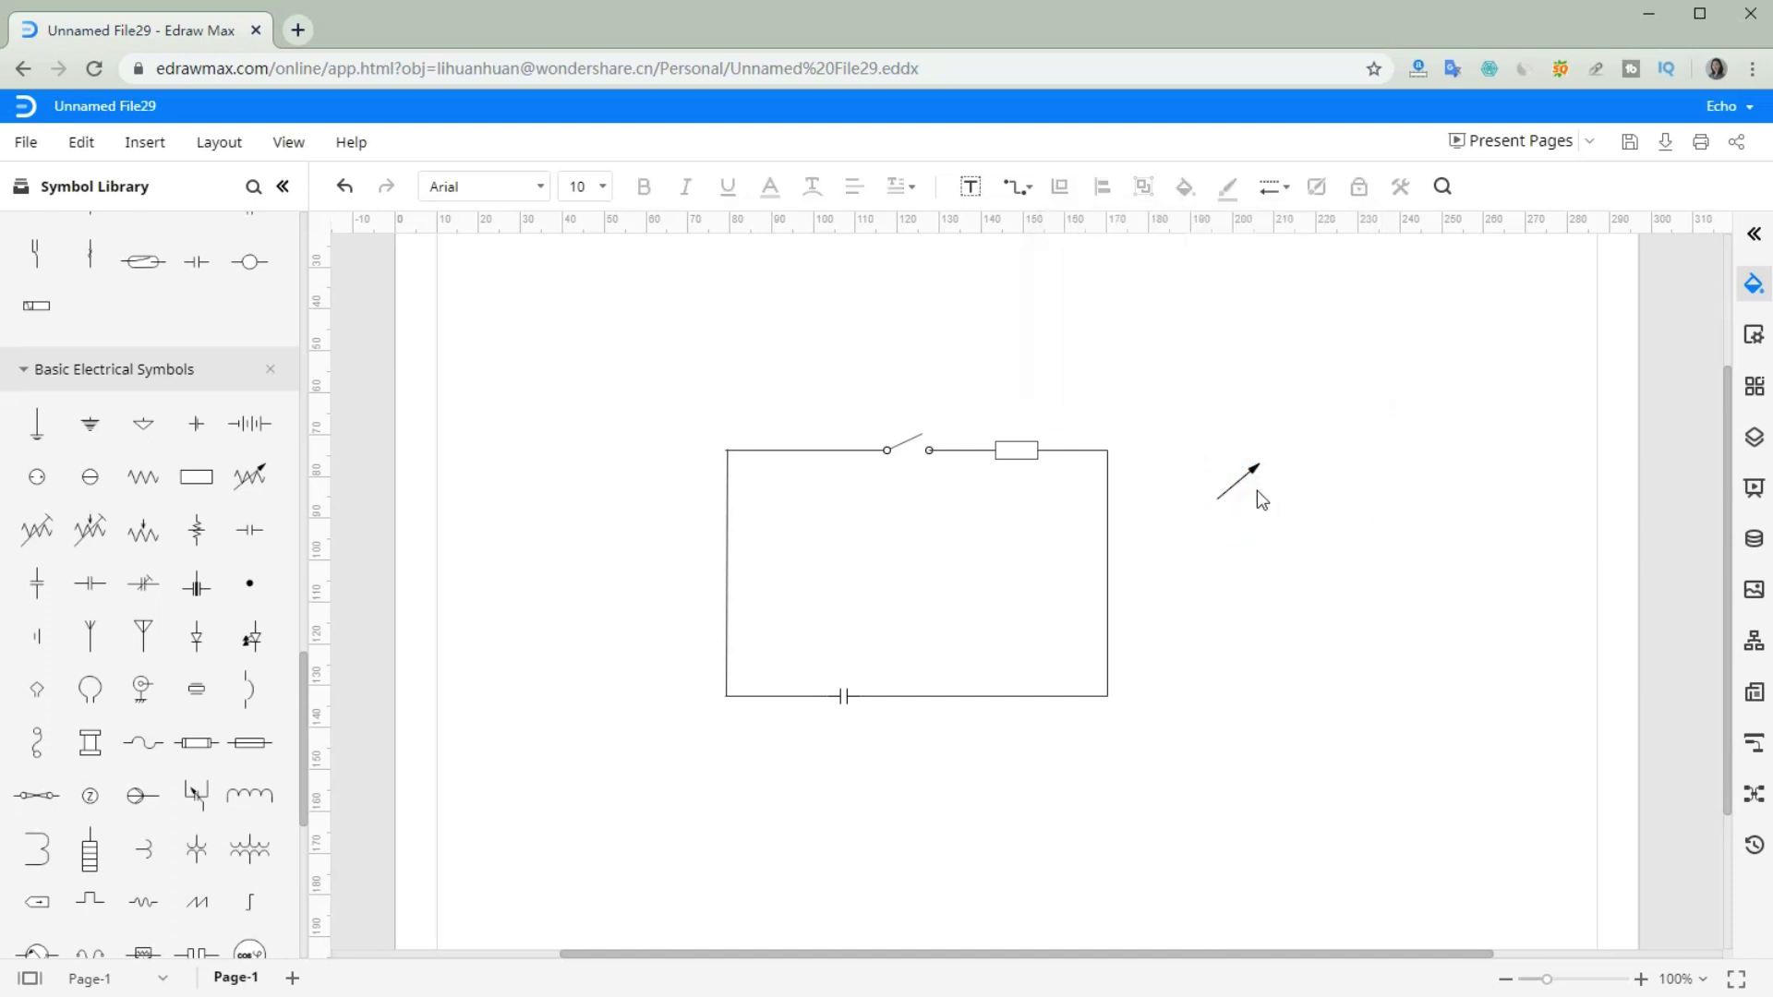
Step: Put the arrow back over the resistor on the top wire and delete the arrow from it
drag(1249, 480, 1026, 451)
click(1238, 565)
click(1036, 449)
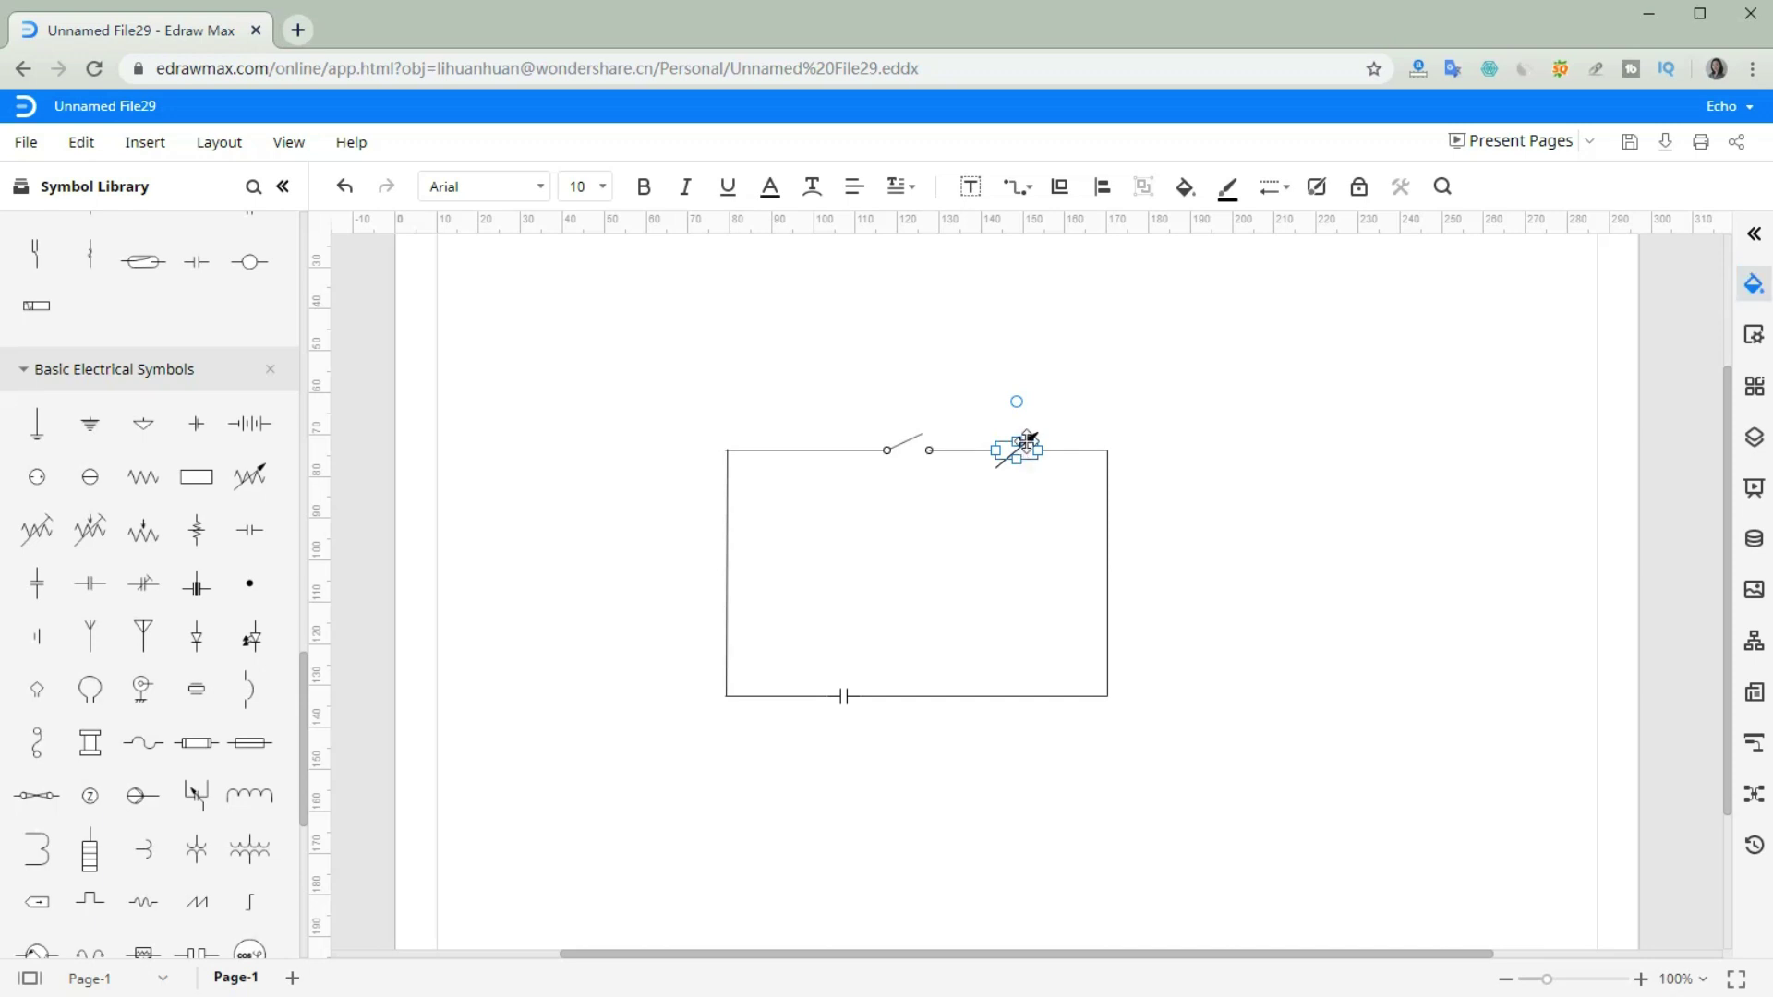
key(Delete)
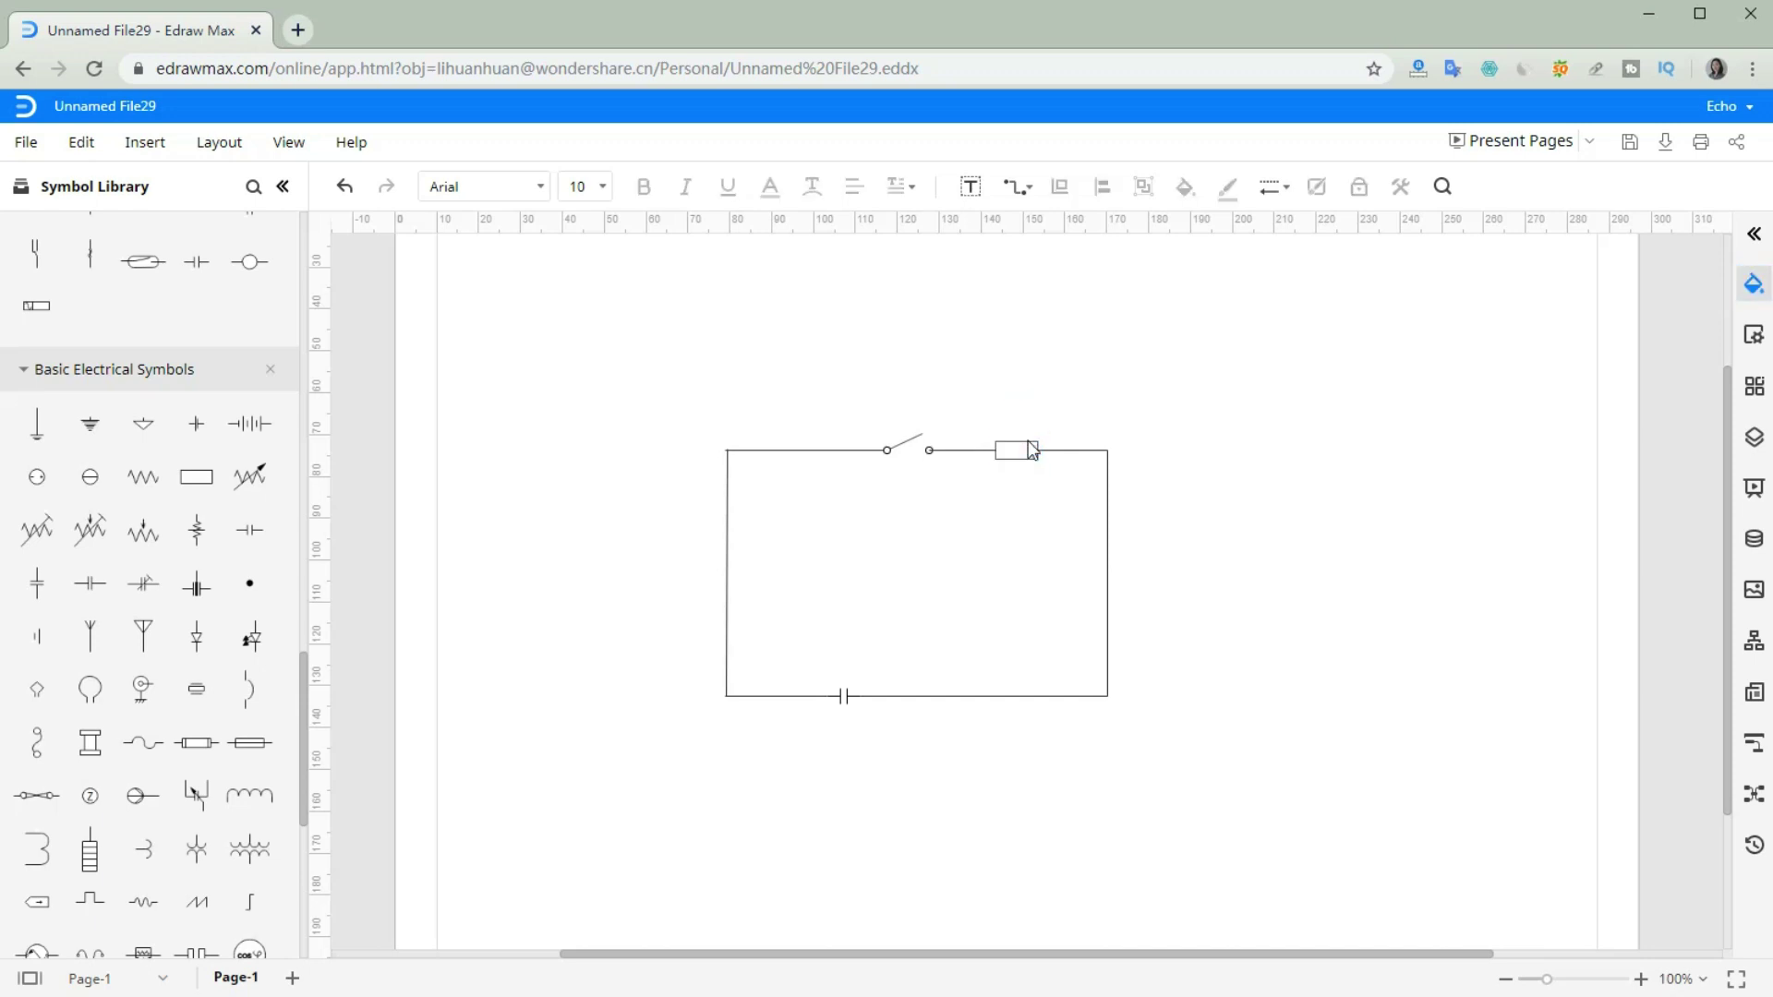
Step: Draw a straight connector about 15 mm down from the wire between switch and resistor, and extend it right with a line about 11 mm long
click(1022, 186)
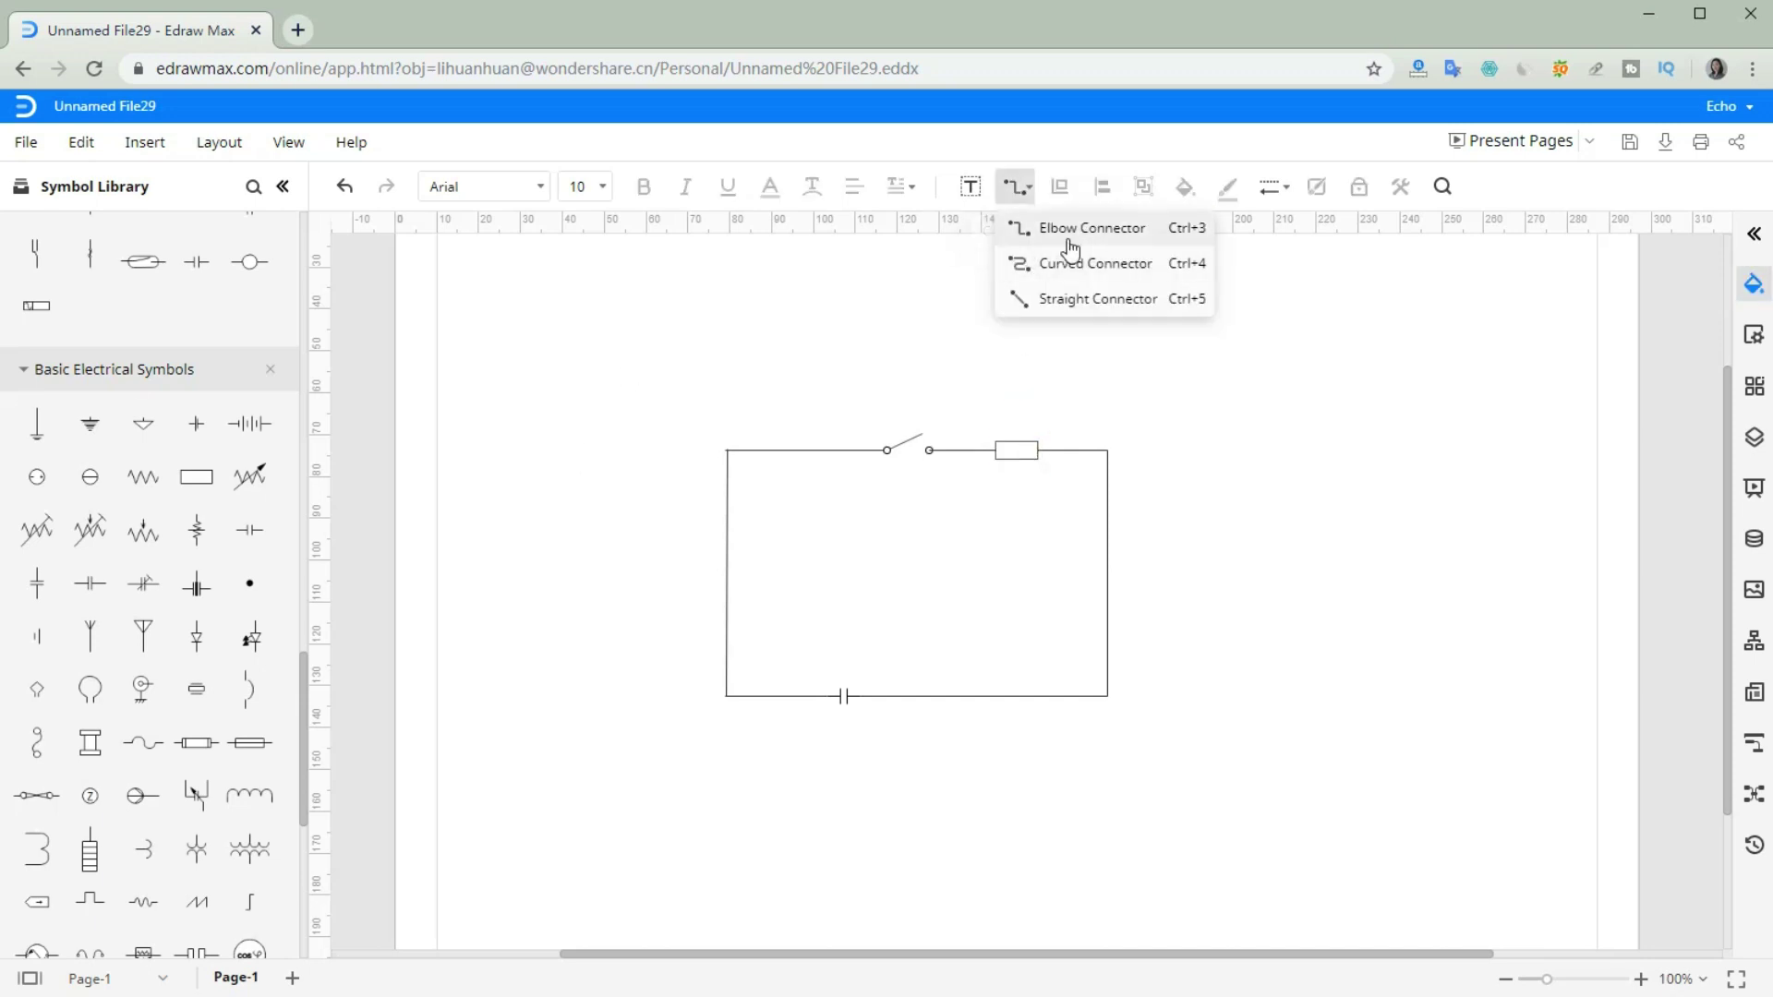
click(1072, 297)
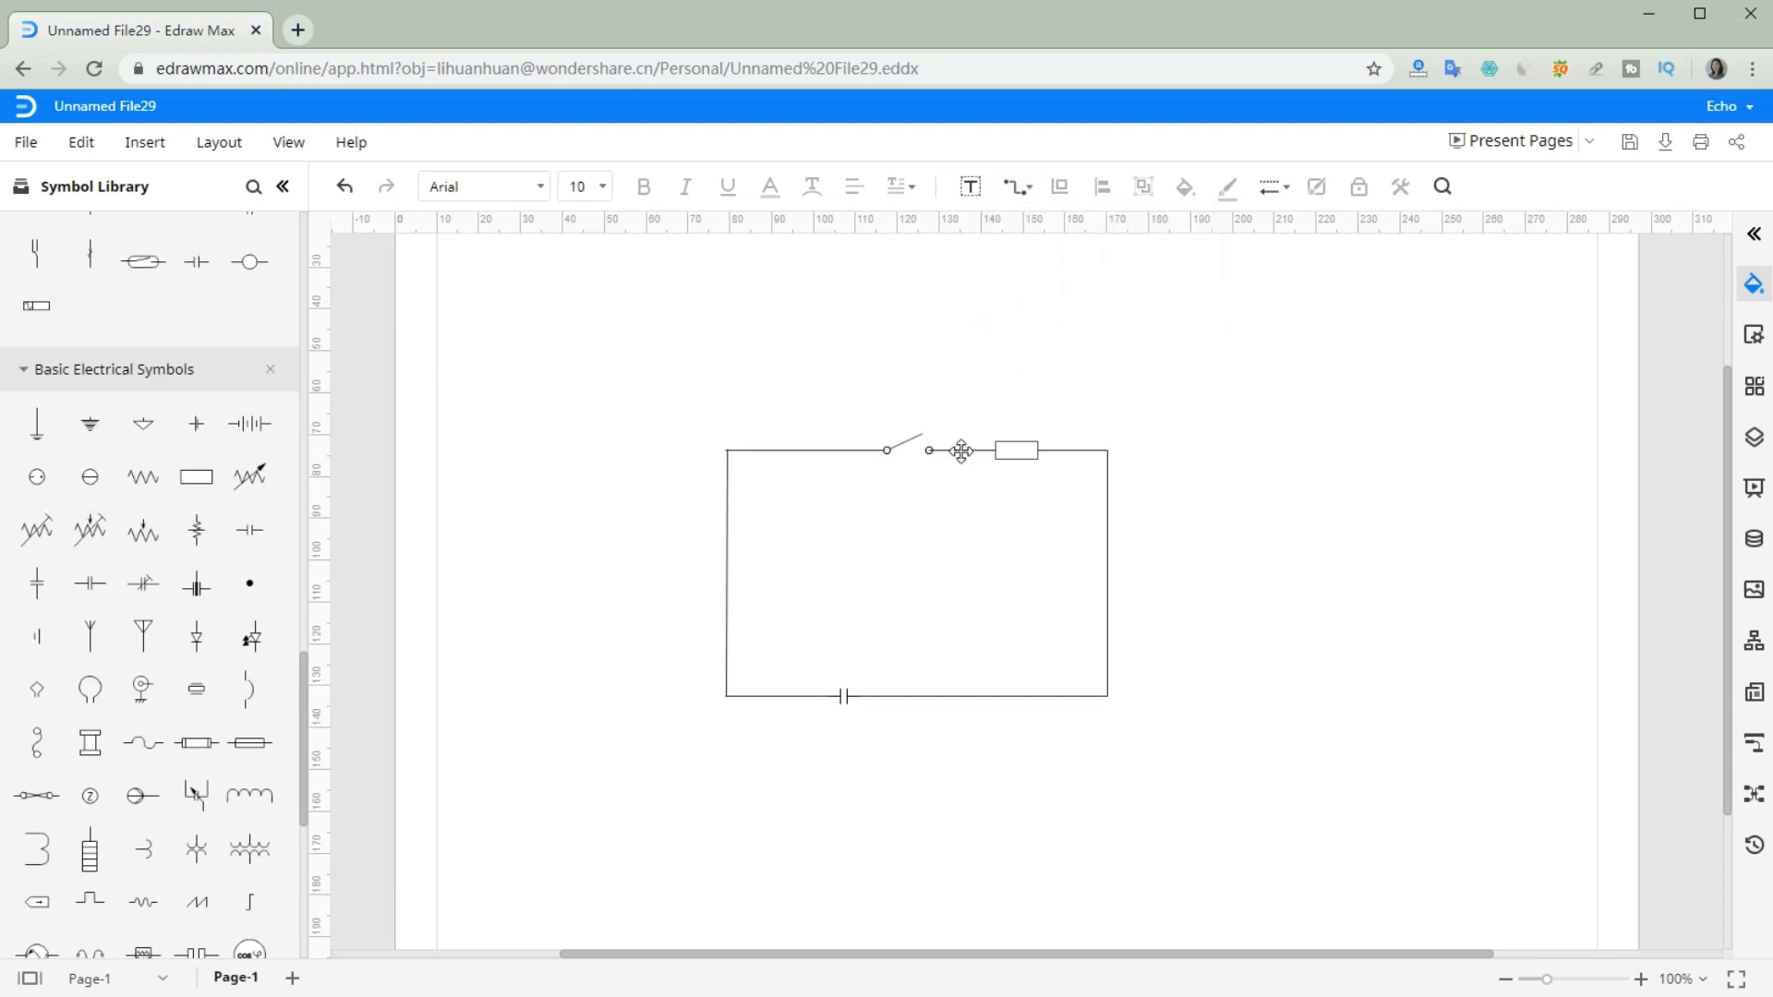
drag(970, 513, 963, 513)
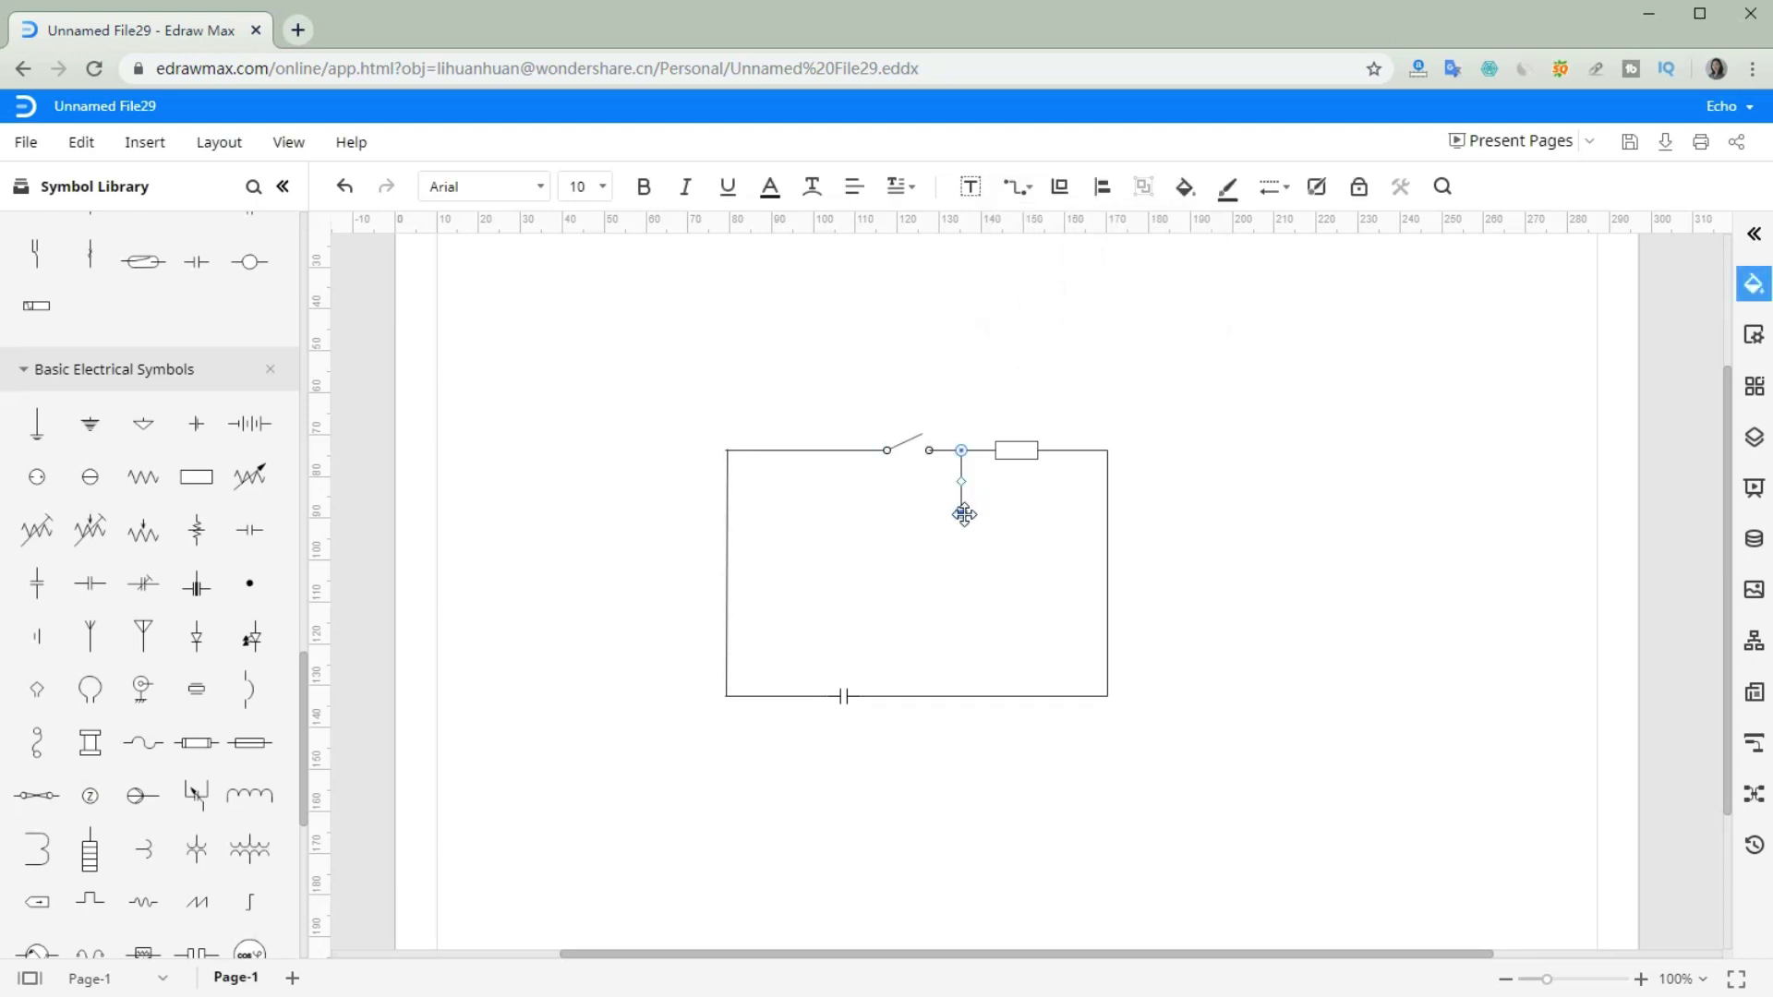
scroll(92, 644, up, 10)
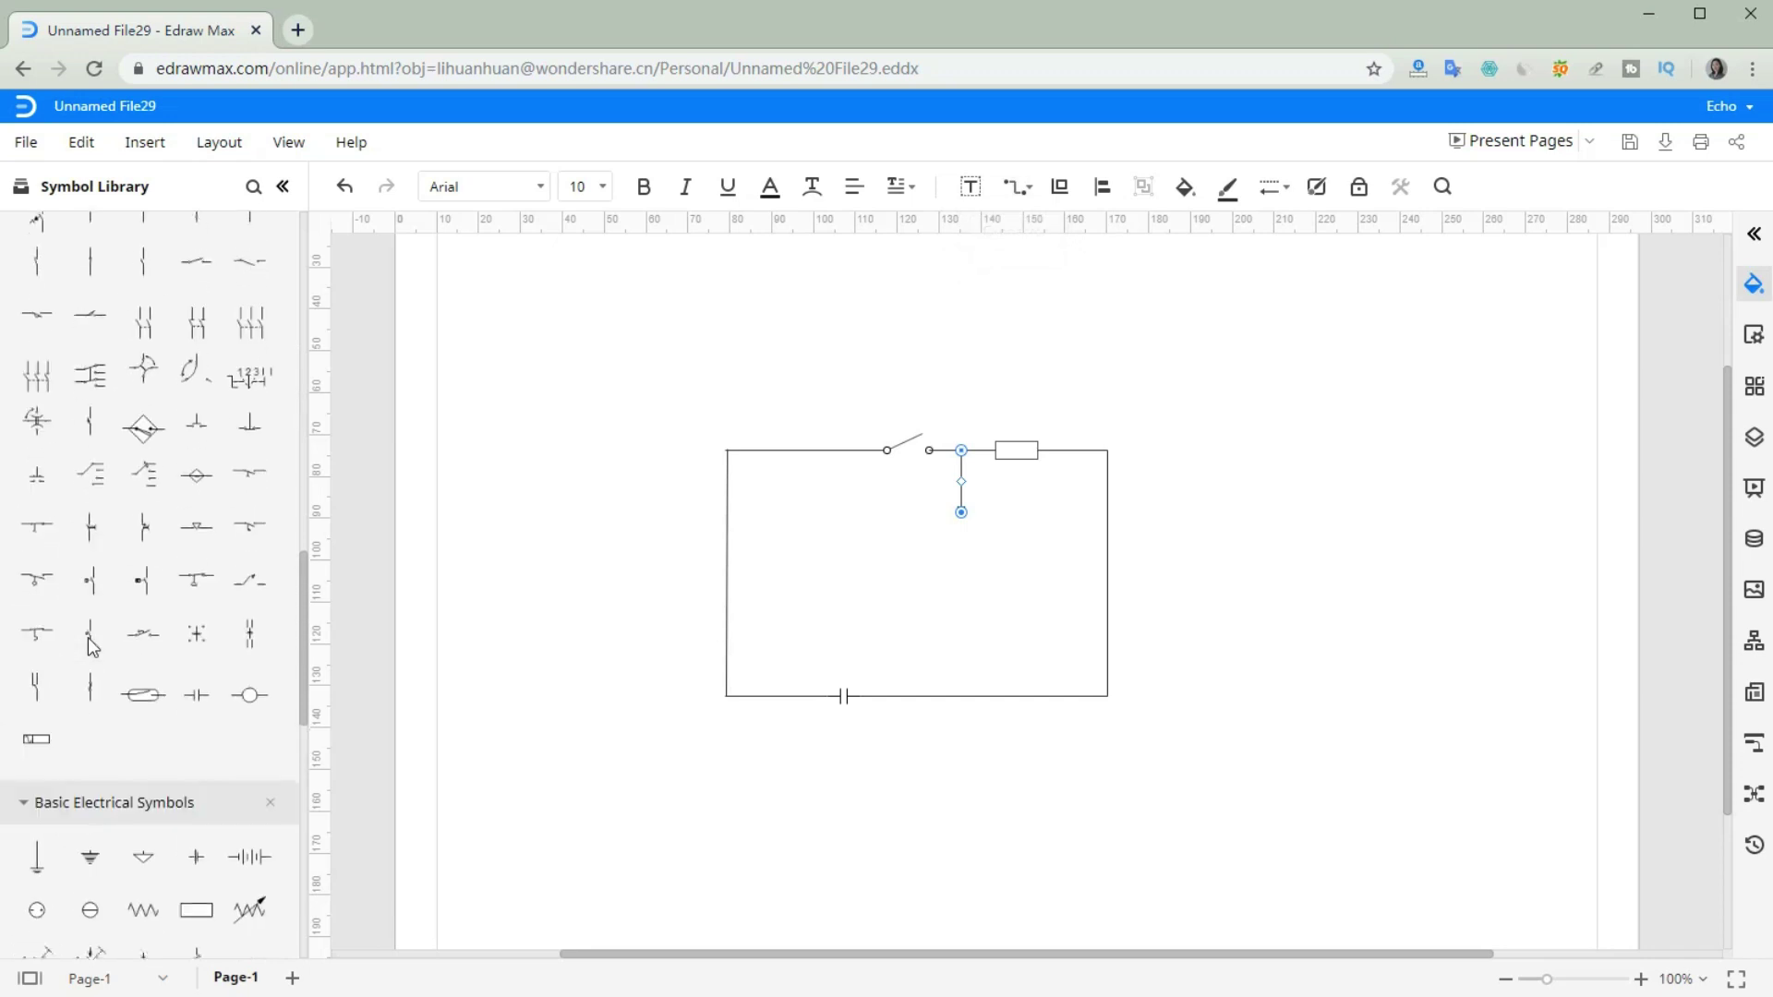
scroll(93, 644, up, 10)
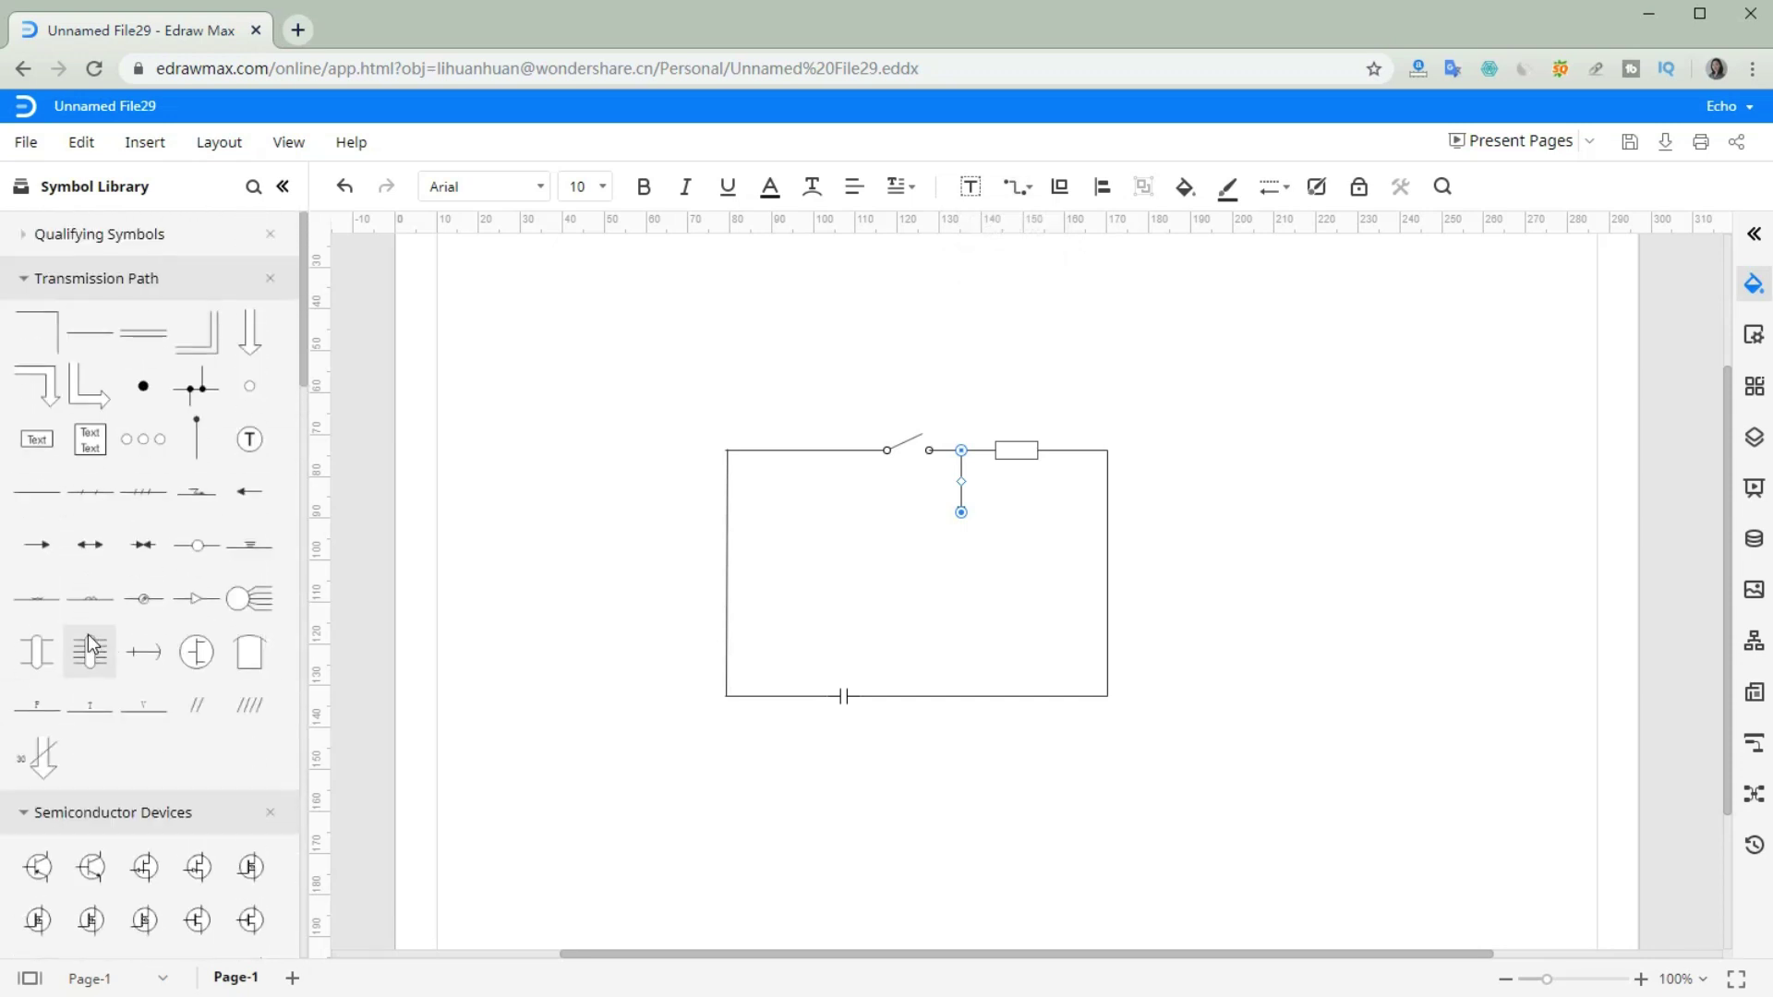
drag(92, 346, 1010, 514)
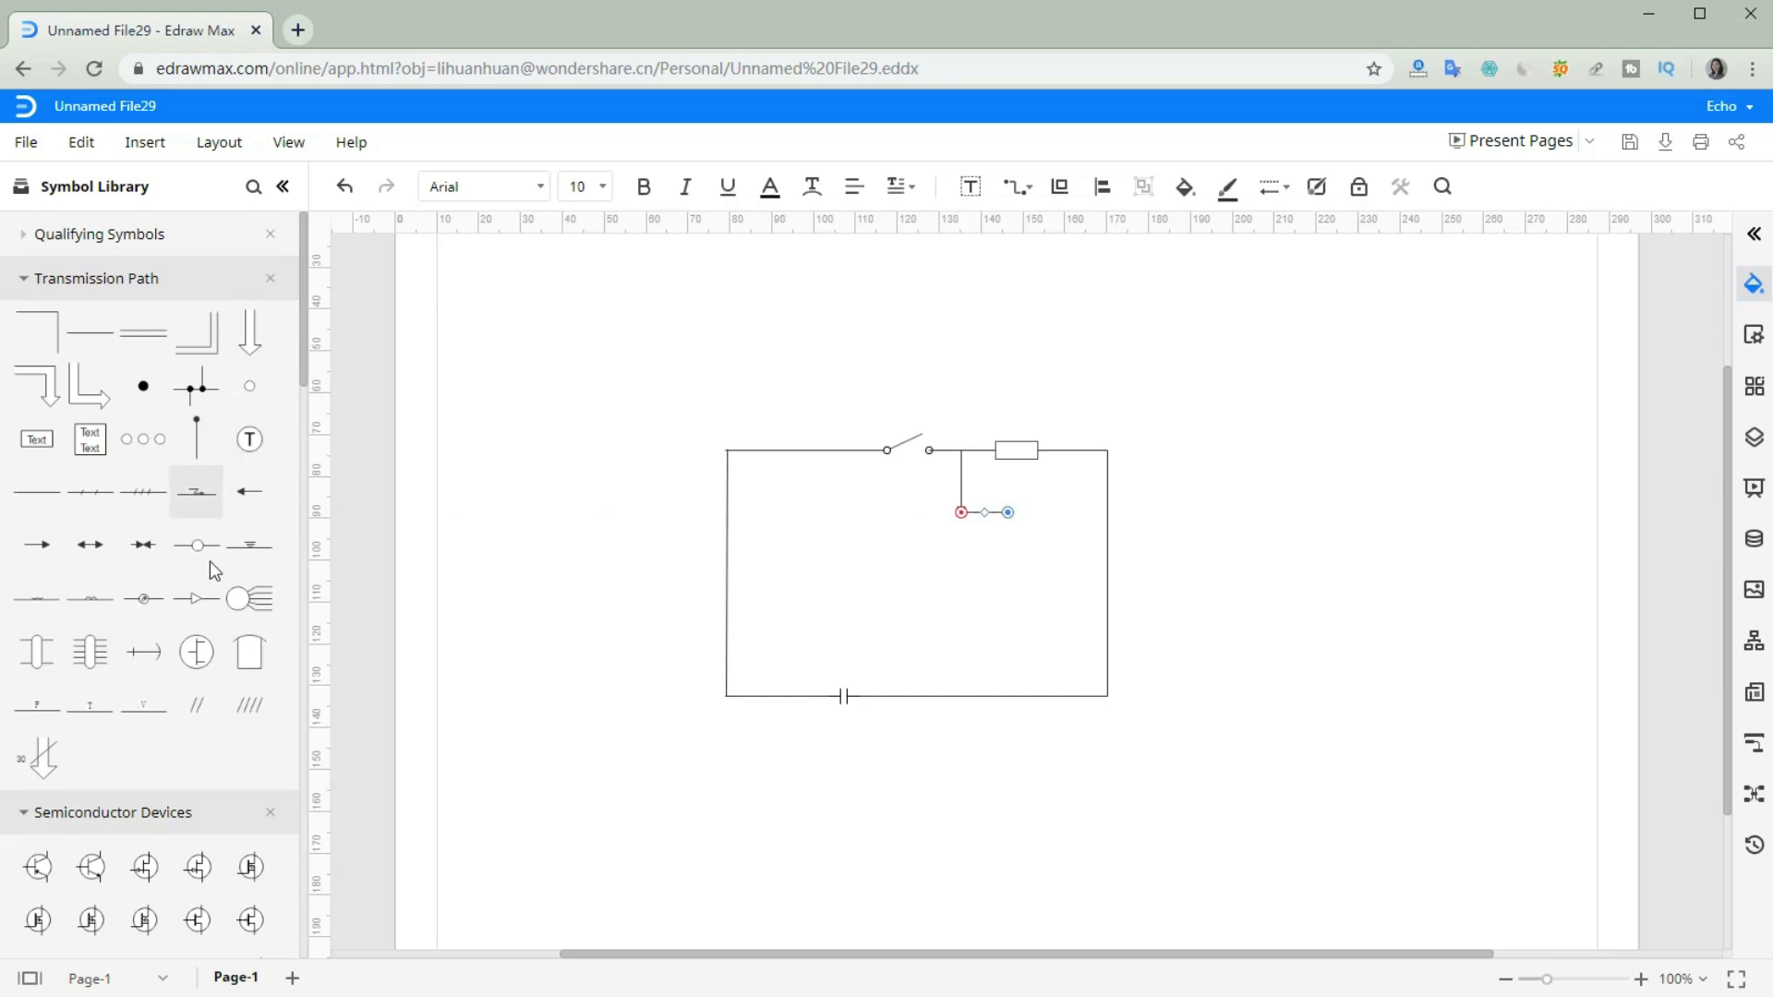
Step: Complete the branch with an open switch and a line to the circuit's right wire, and remove the arrowheads from the branch lines
scroll(198, 628, down, 6)
drag(330, 688, 1108, 511)
drag(1175, 558, 921, 437)
click(1294, 197)
click(1597, 285)
click(1575, 319)
click(1219, 584)
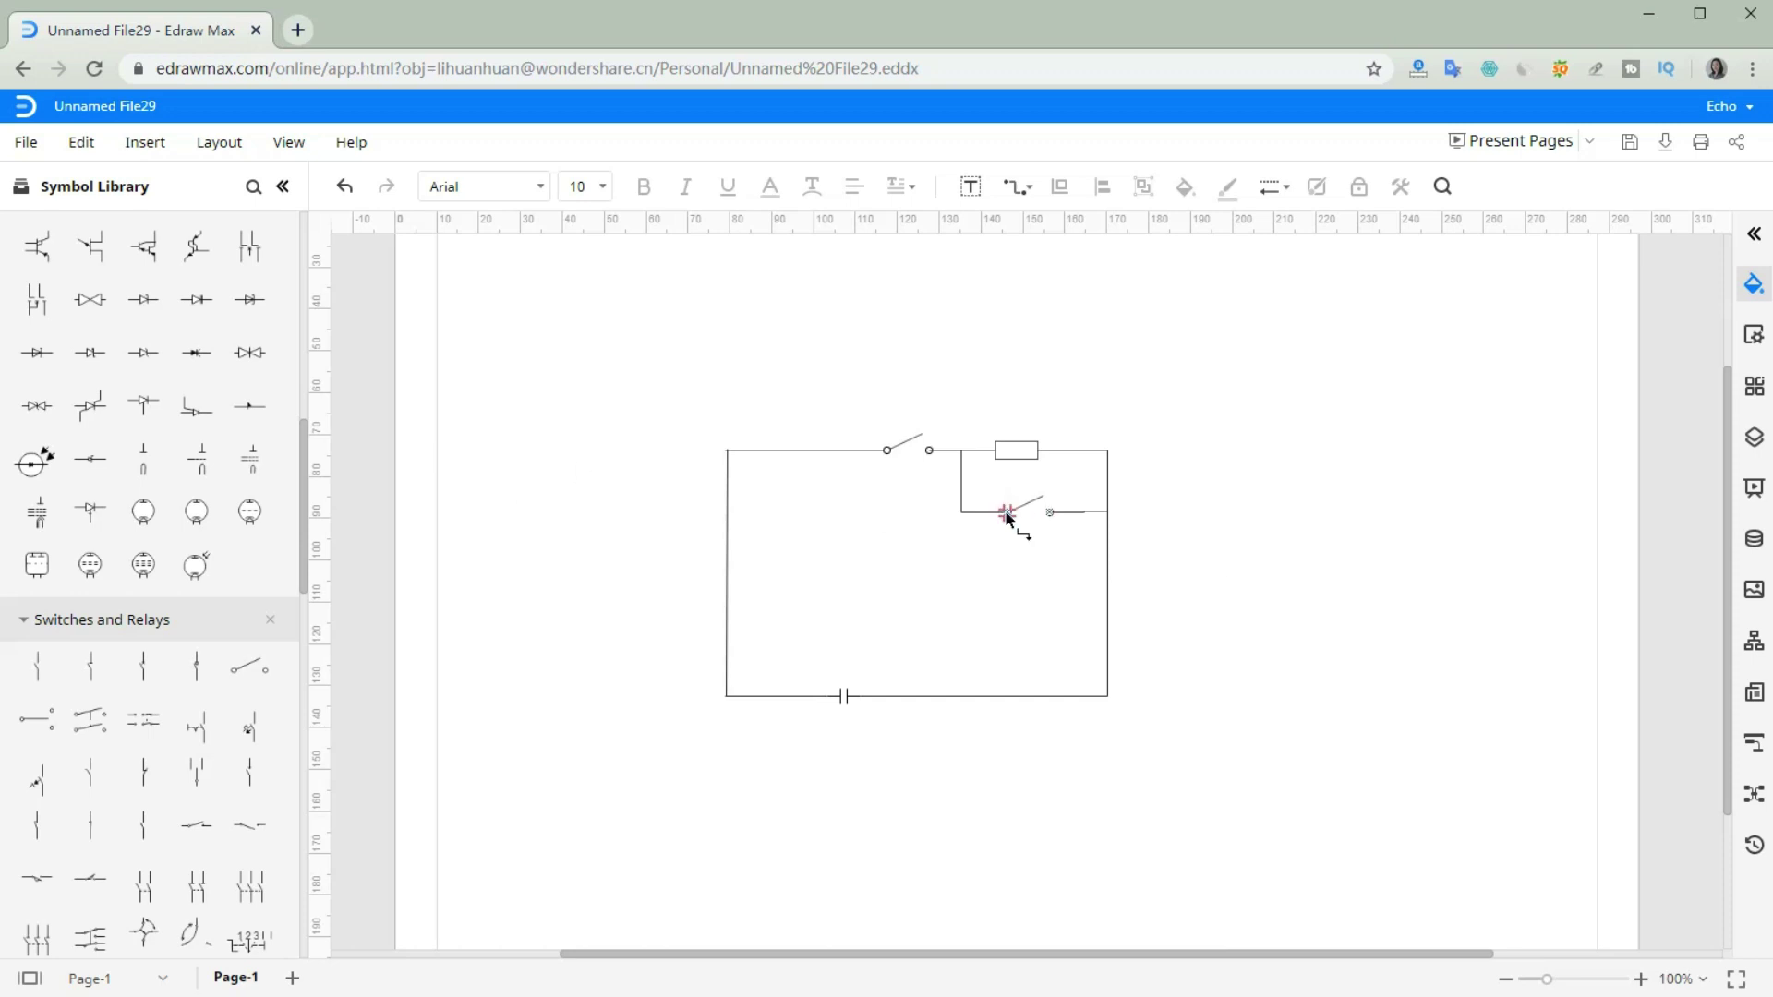
Step: Shift the branch's vertical line slightly left and place a small resistor on the branch before its switch
click(962, 485)
drag(961, 482, 951, 482)
scroll(143, 674, down, 8)
drag(196, 476, 982, 513)
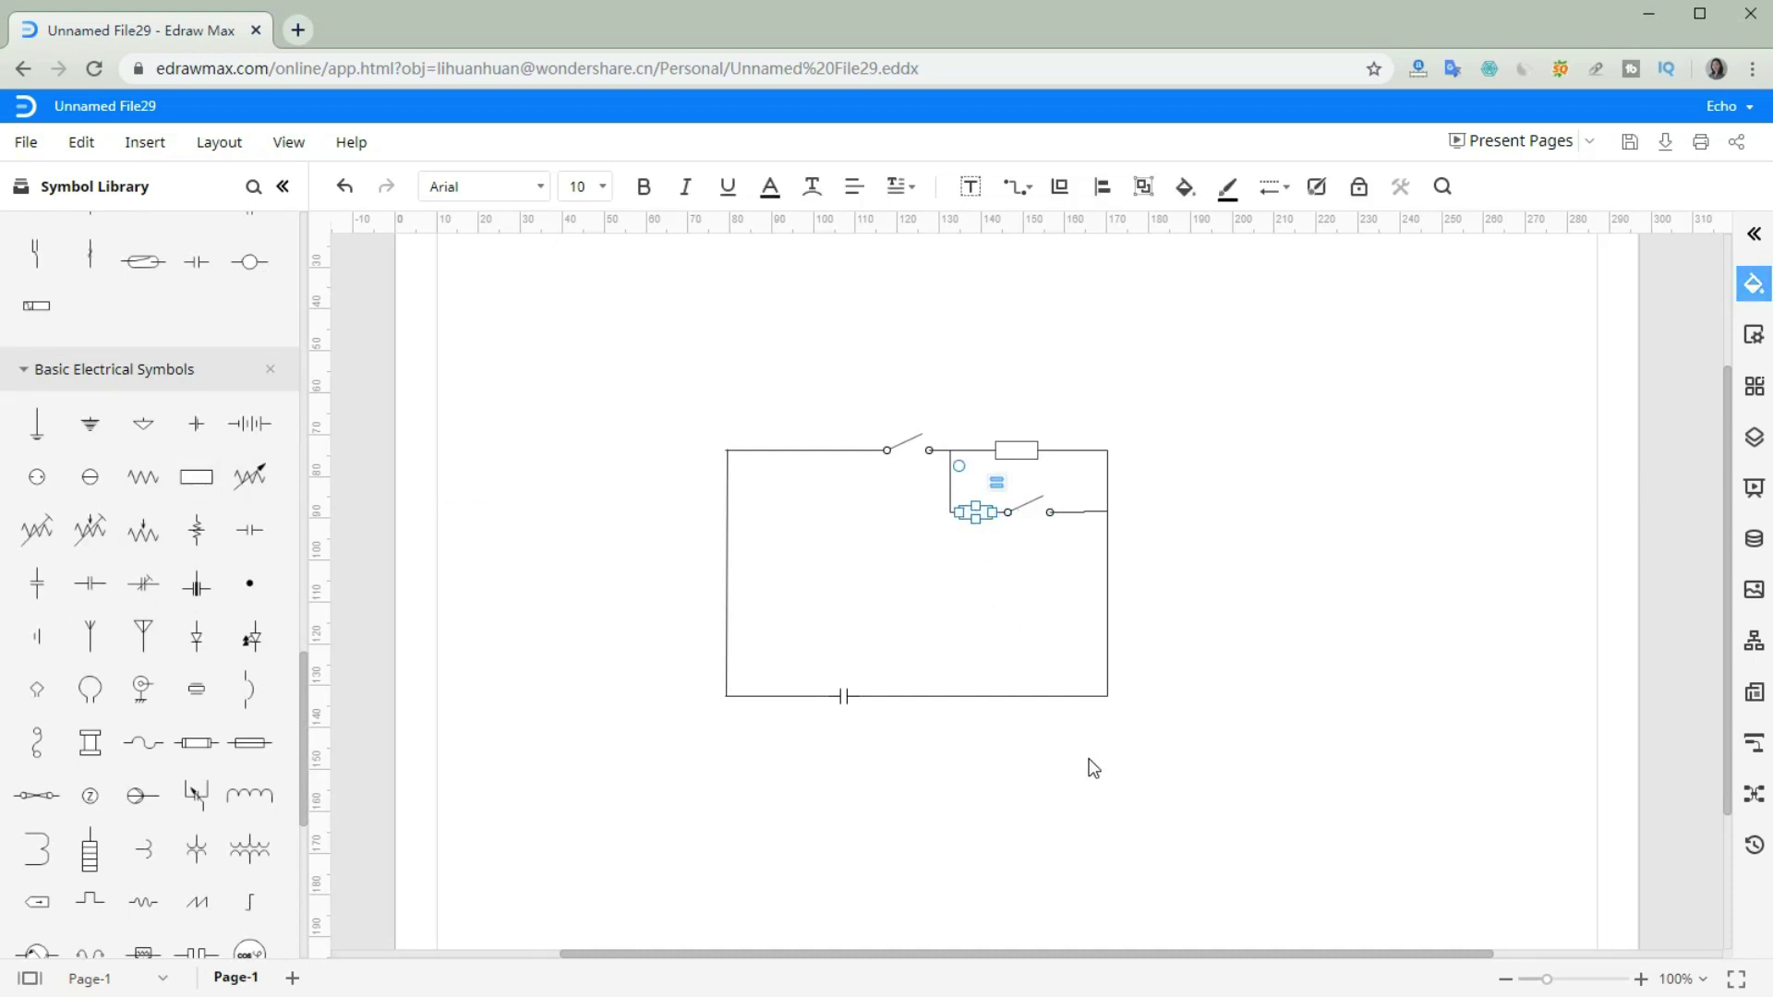
Step: Draw an elbow connector from the point between the branch resistor and switch down and across to the circuit's left wire
click(1020, 186)
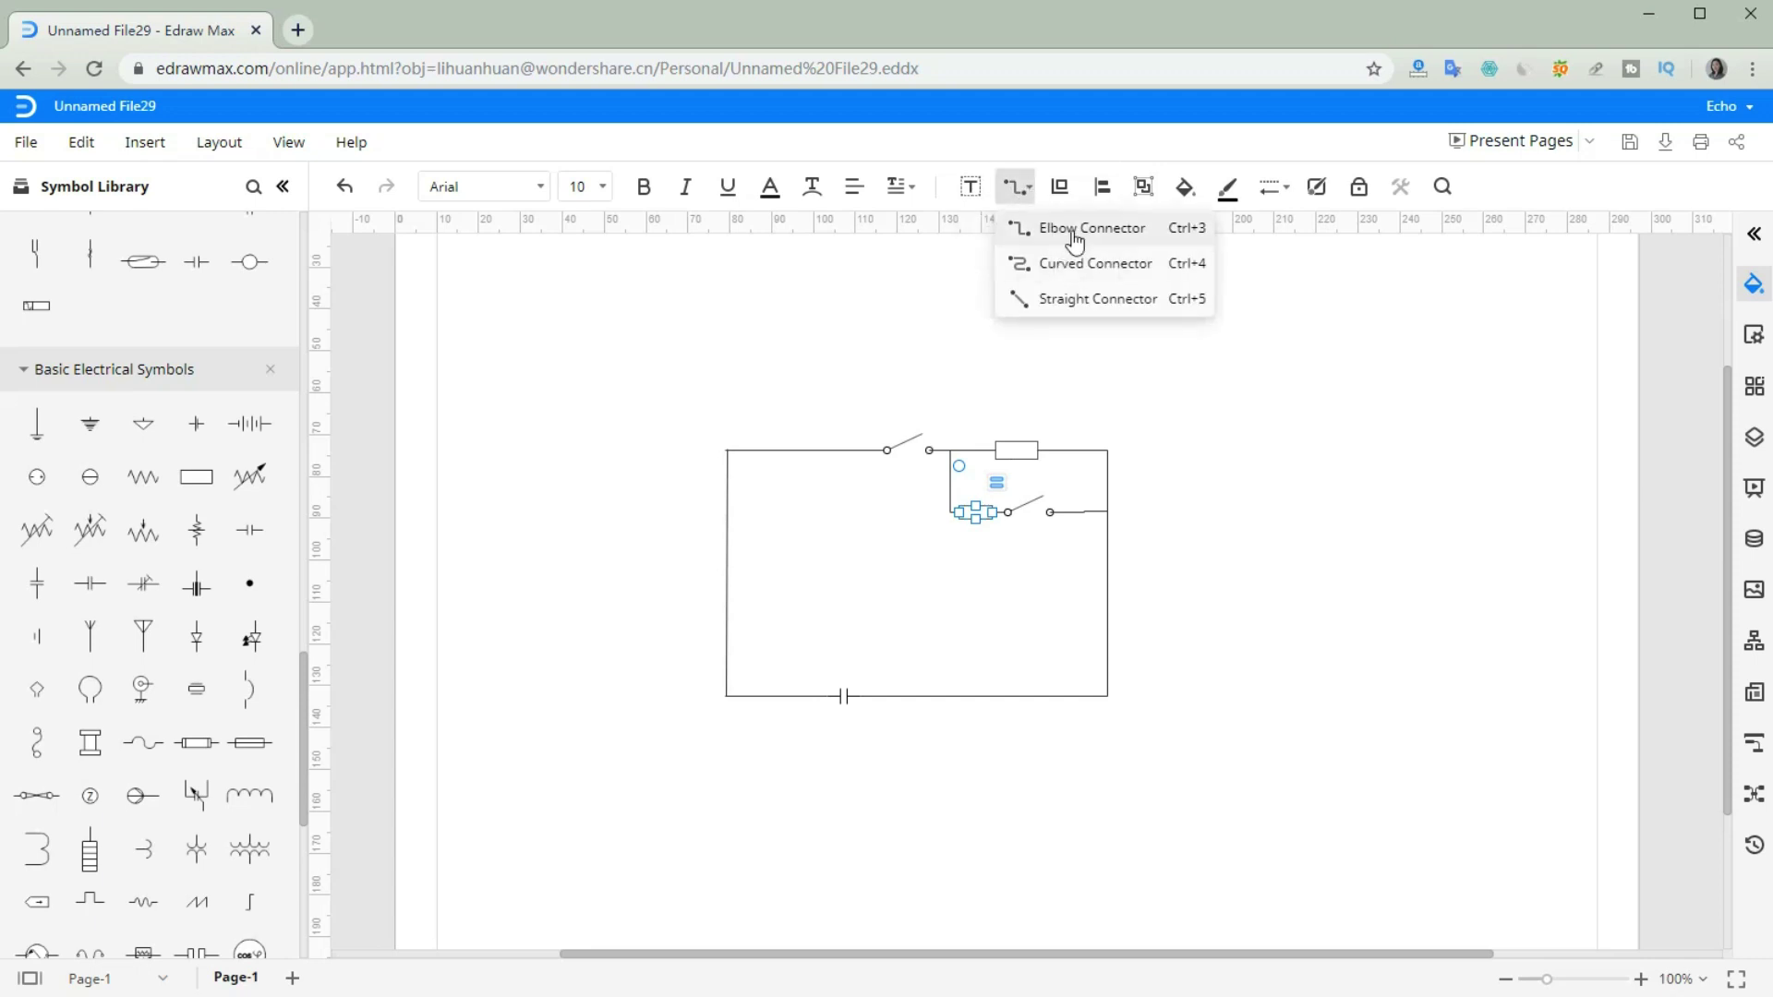
click(1072, 227)
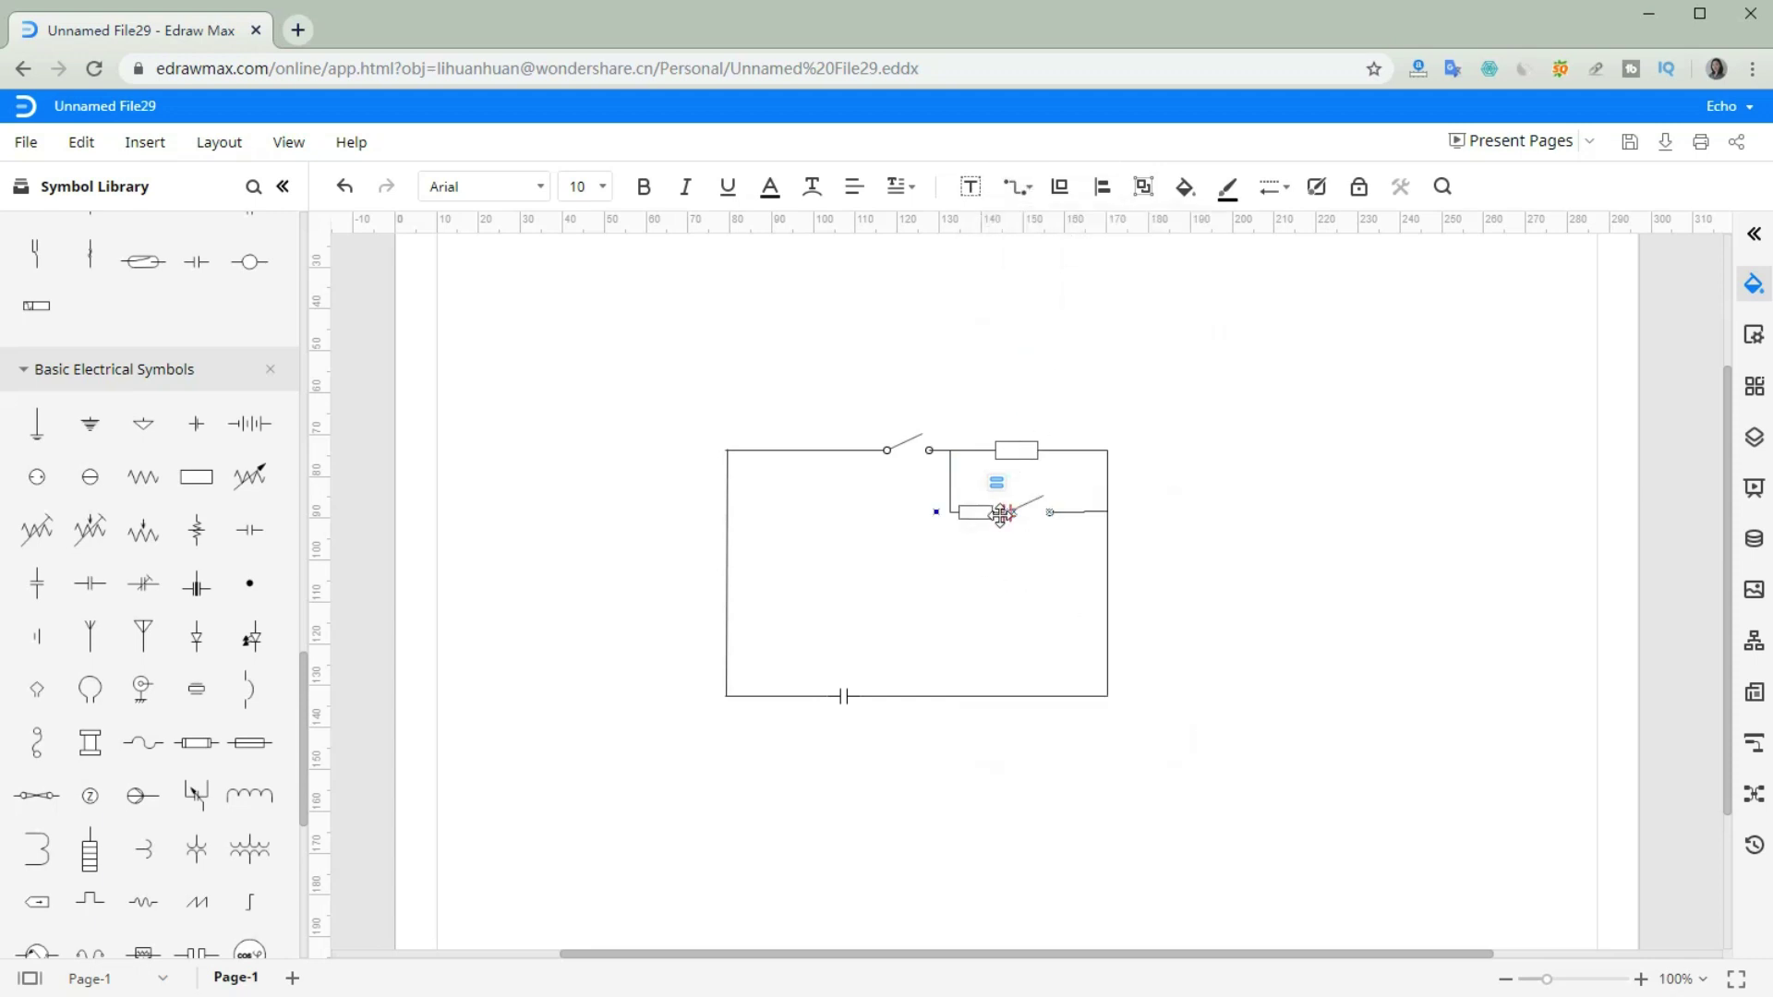
drag(884, 580, 727, 588)
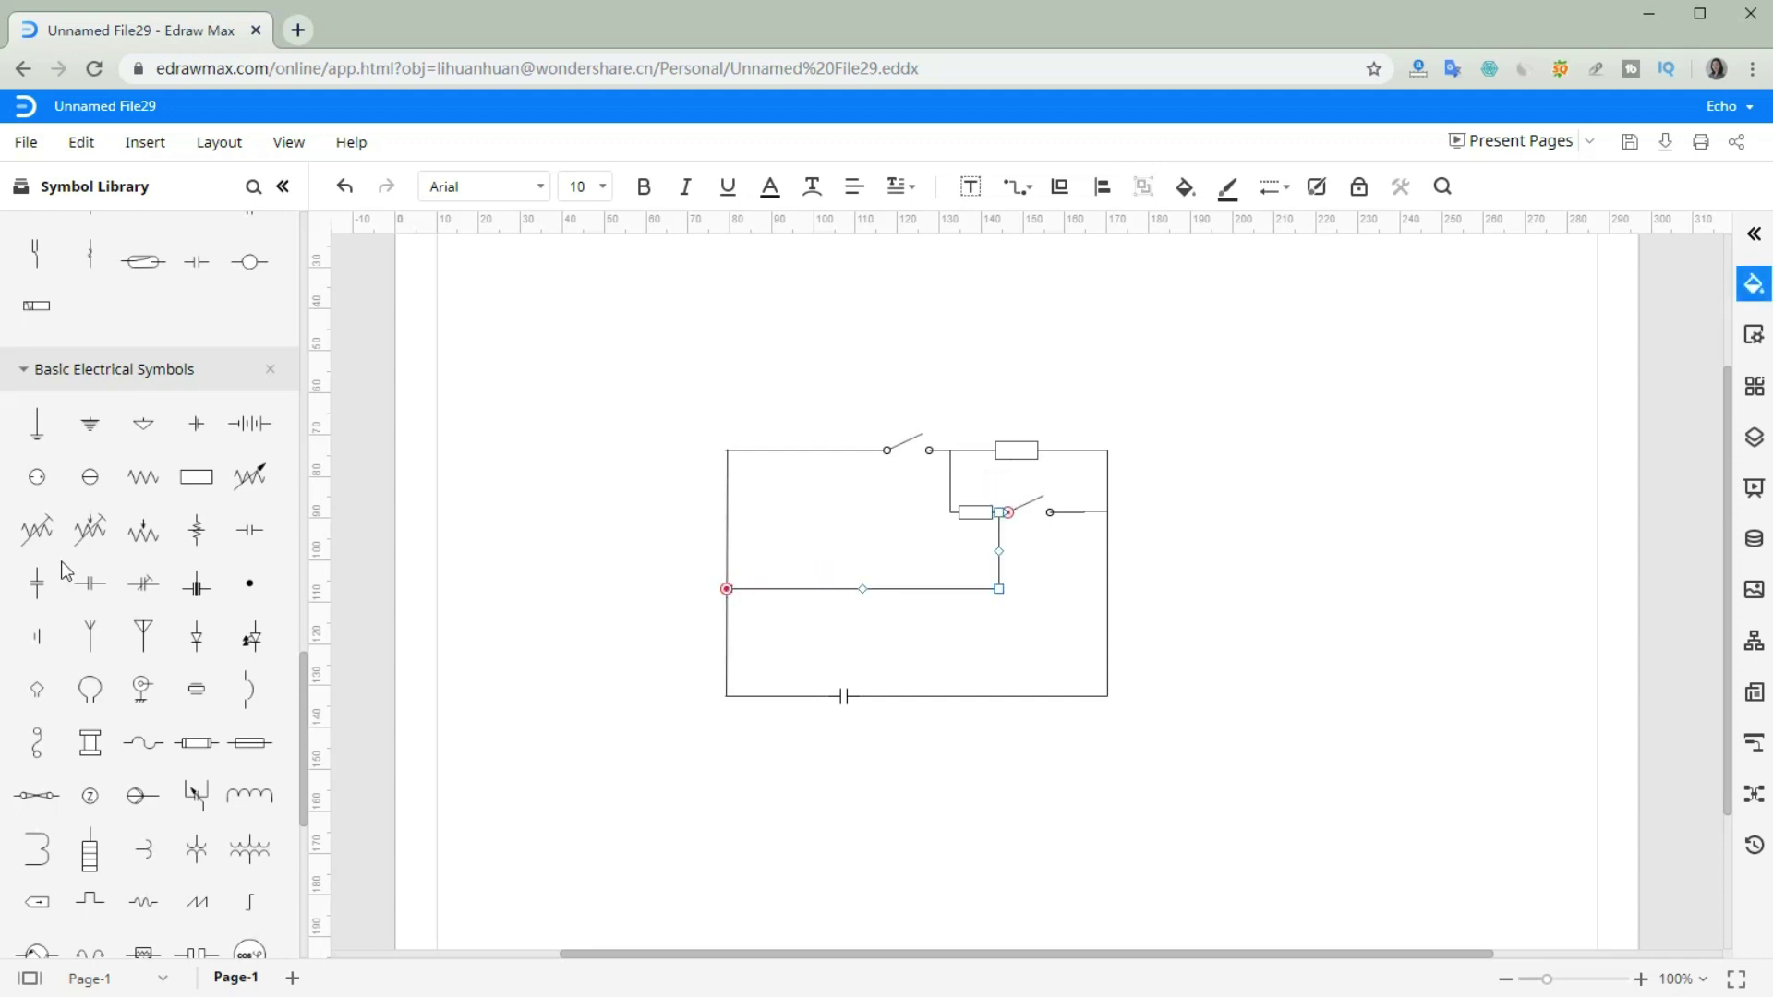
Step: Add the Resistors and Capacitors, Electrical Instruments and Electrical Audio symbol sets from the Electrical category to the symbol library
scroll(65, 570, down, 6)
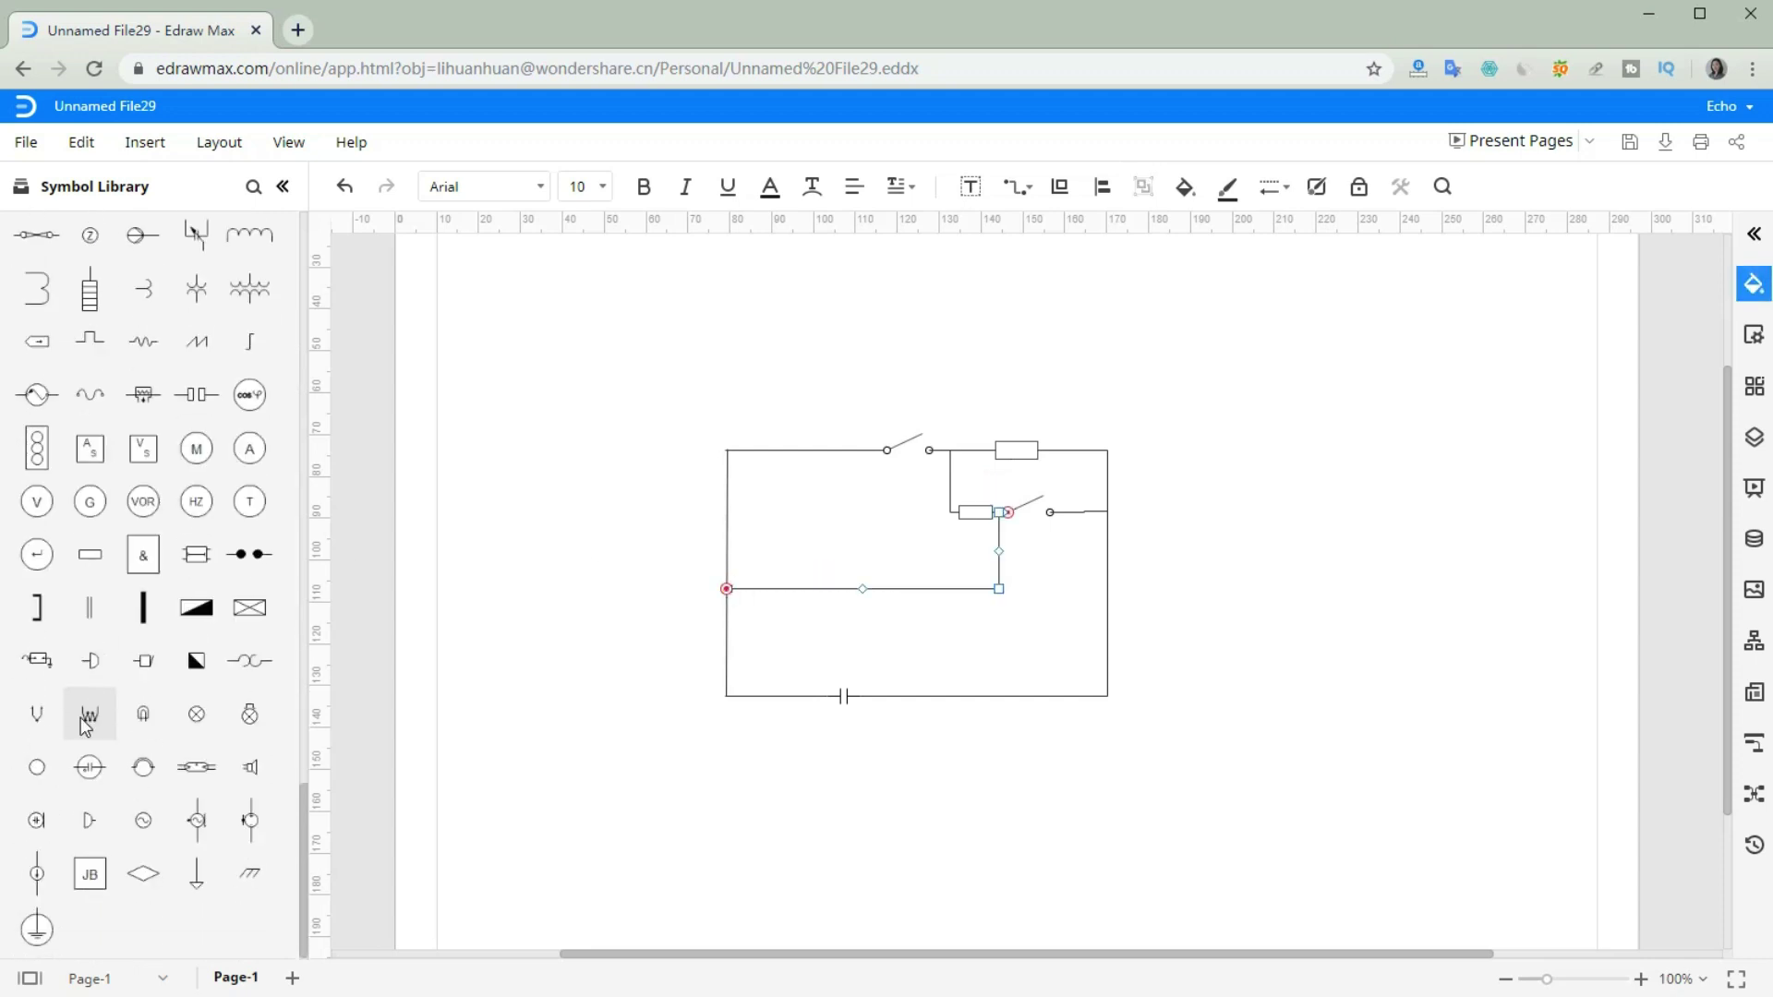
click(104, 190)
scroll(573, 490, down, 5)
click(580, 565)
scroll(582, 572, down, 3)
mouse_move(543, 496)
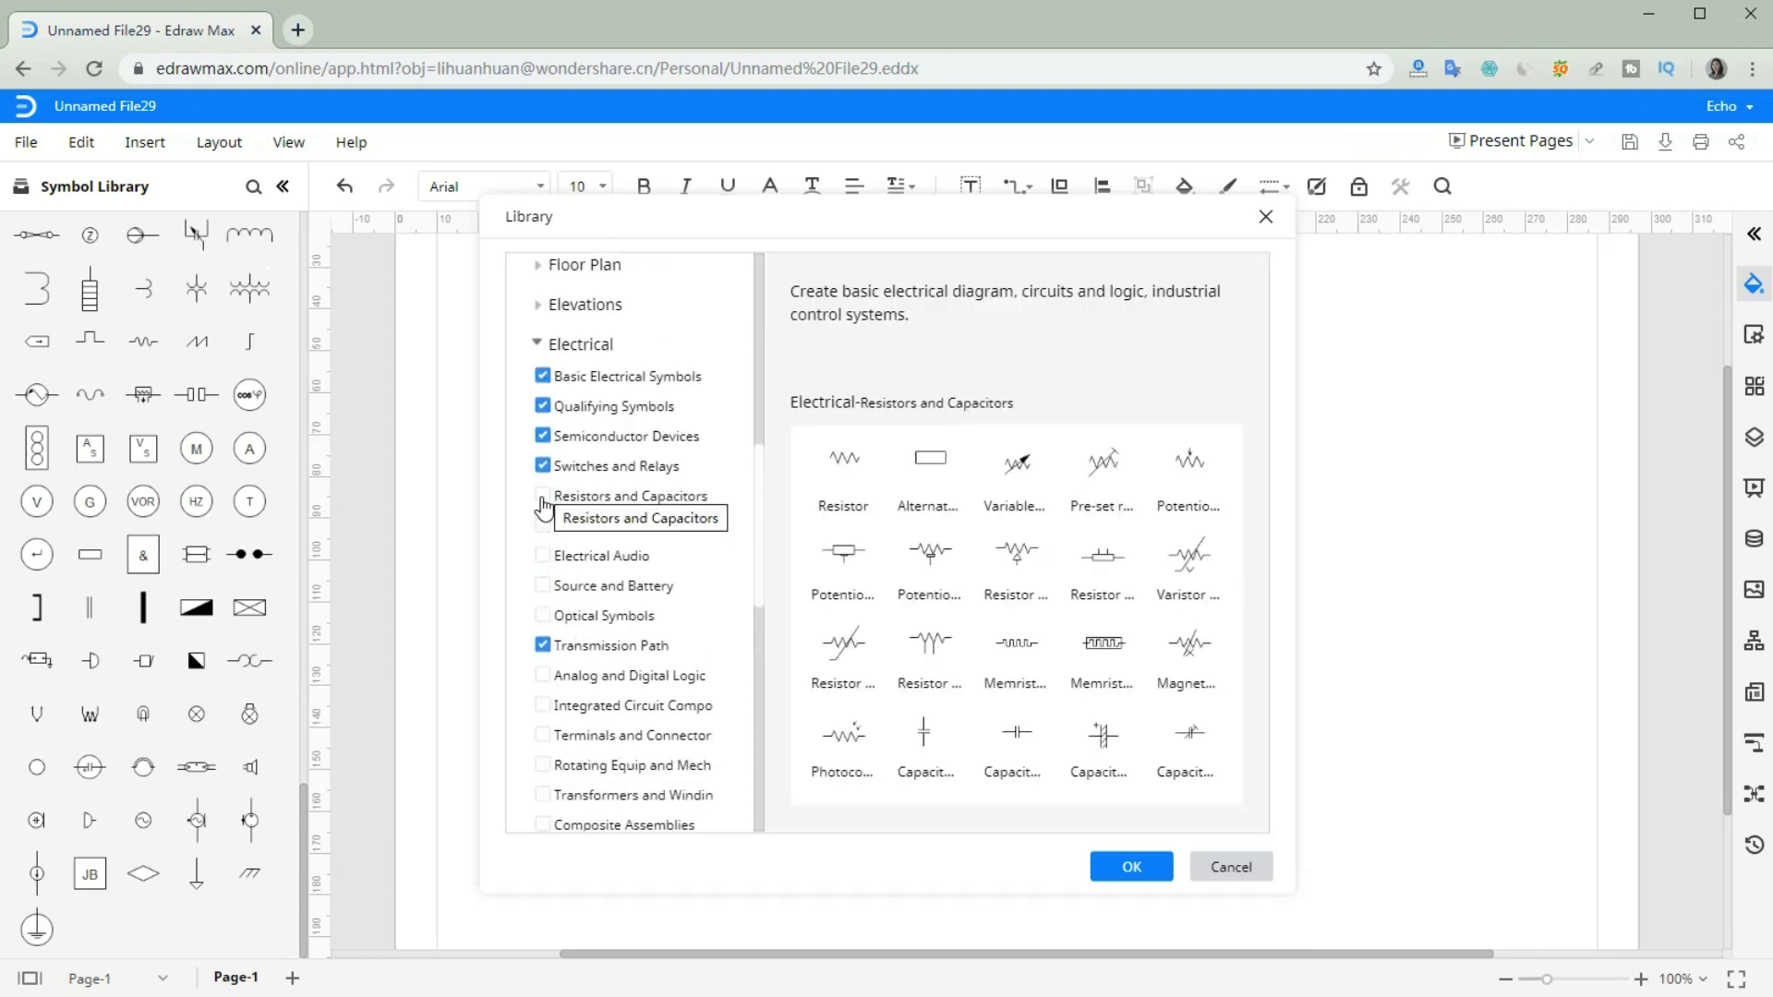
click(543, 499)
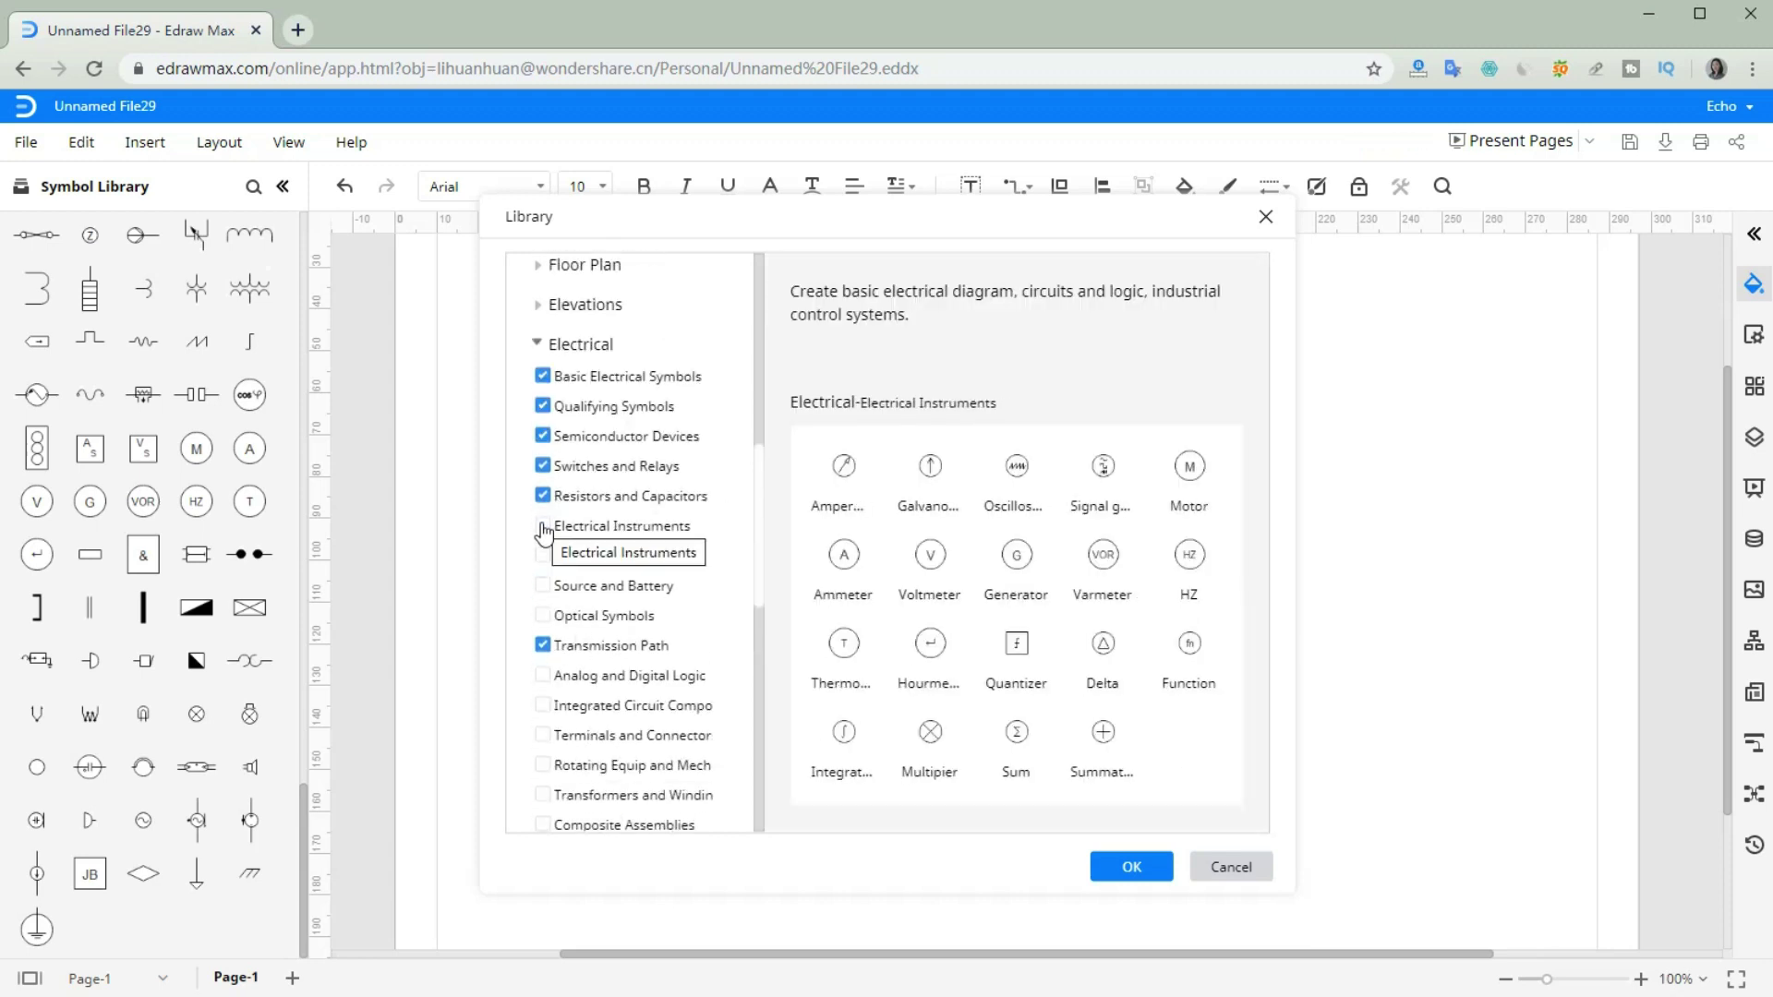
click(544, 528)
click(544, 573)
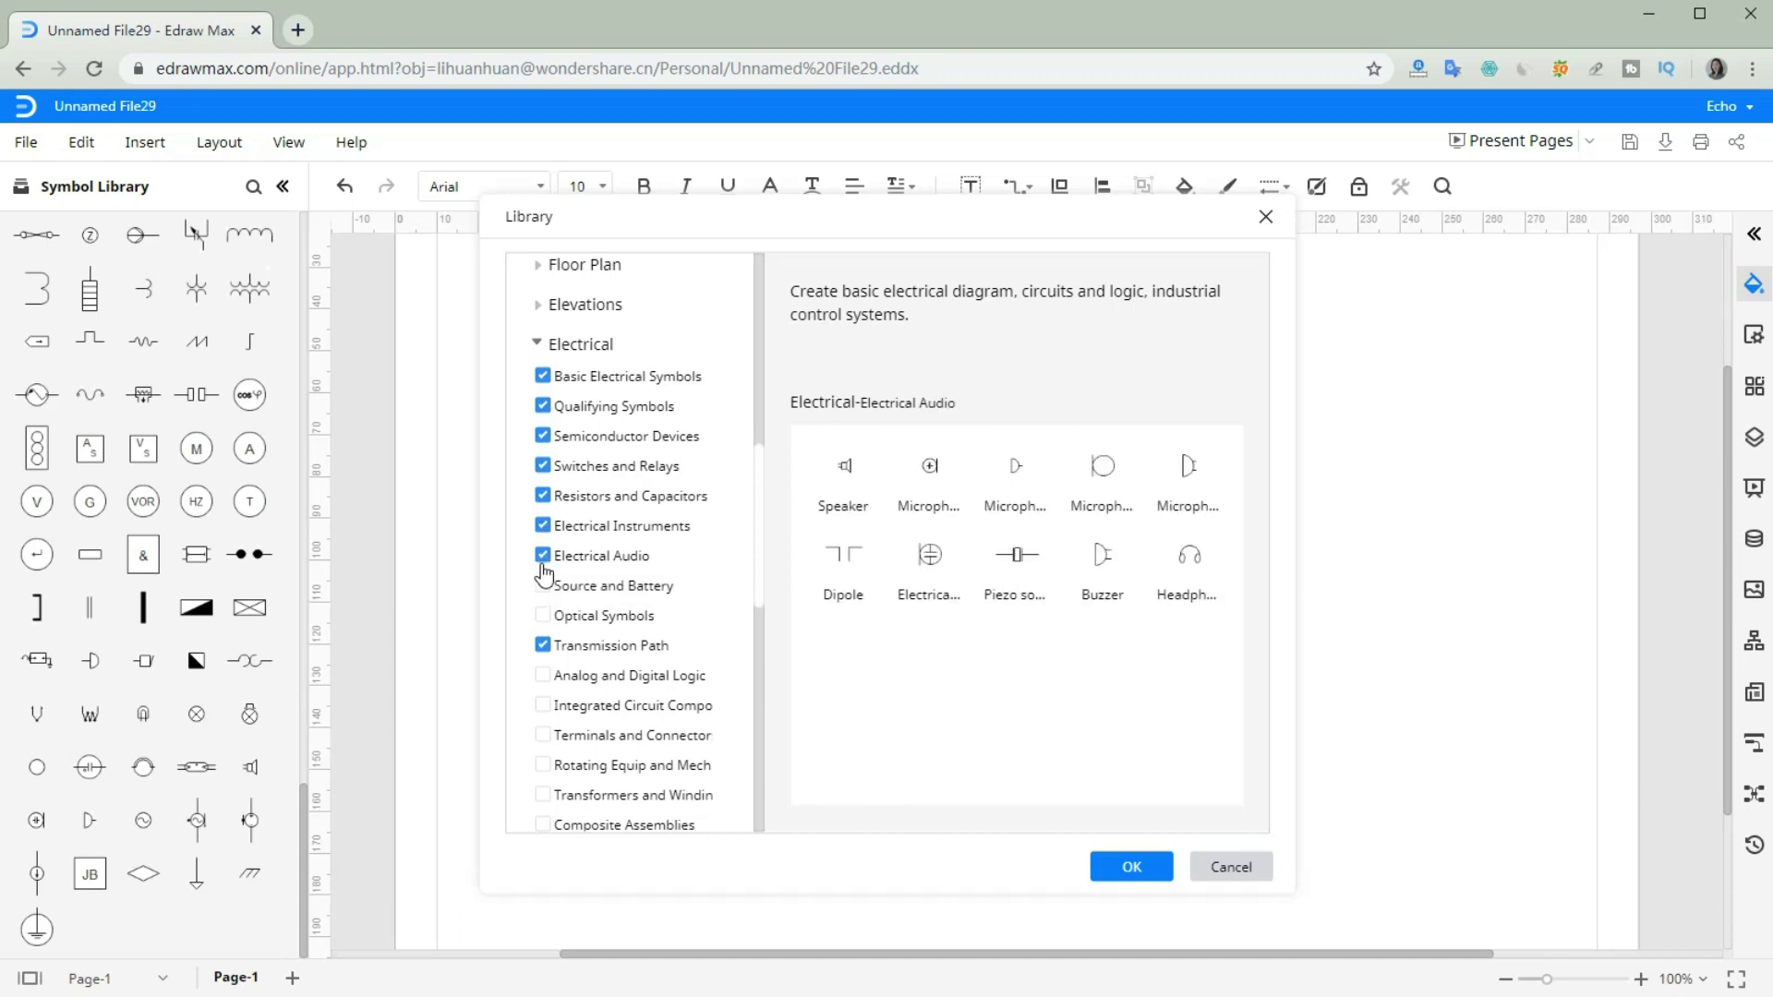
click(1133, 867)
Step: Place an electrical symbol from the library on the horizontal run of the elbow connector in the middle of the circuit
scroll(306, 527, up, 5)
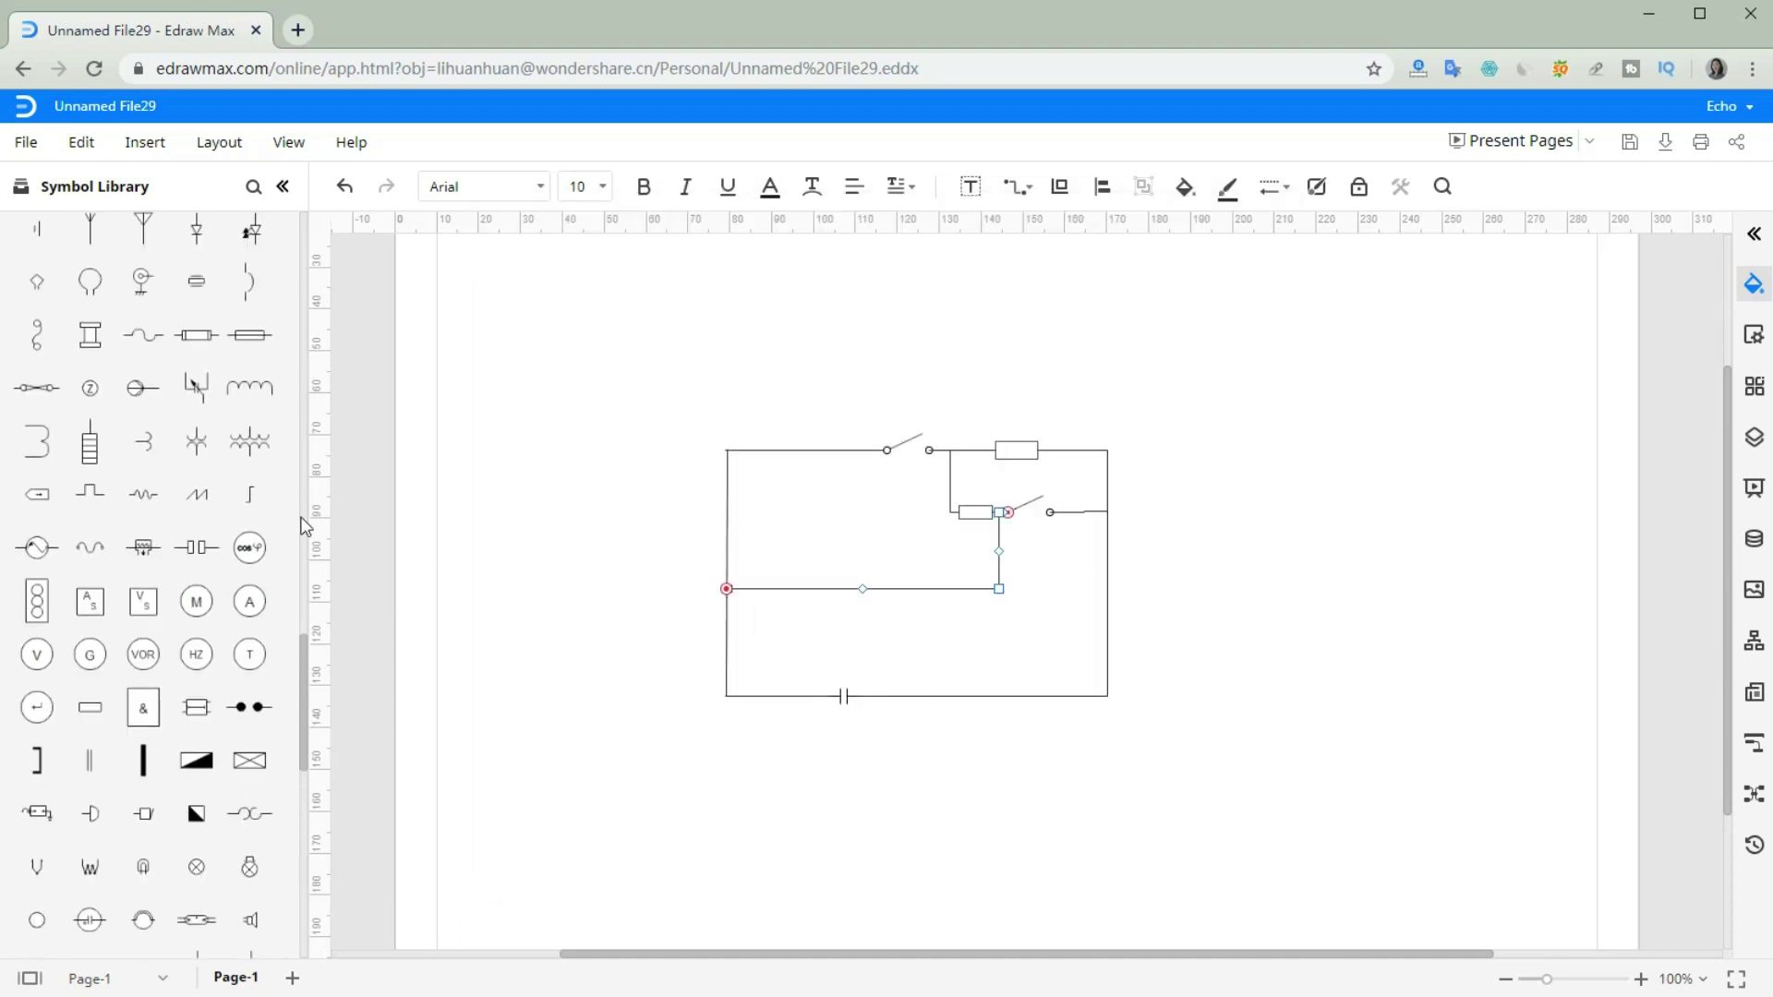
scroll(306, 527, up, 3)
drag(314, 548, 325, 839)
drag(90, 691, 842, 589)
click(862, 745)
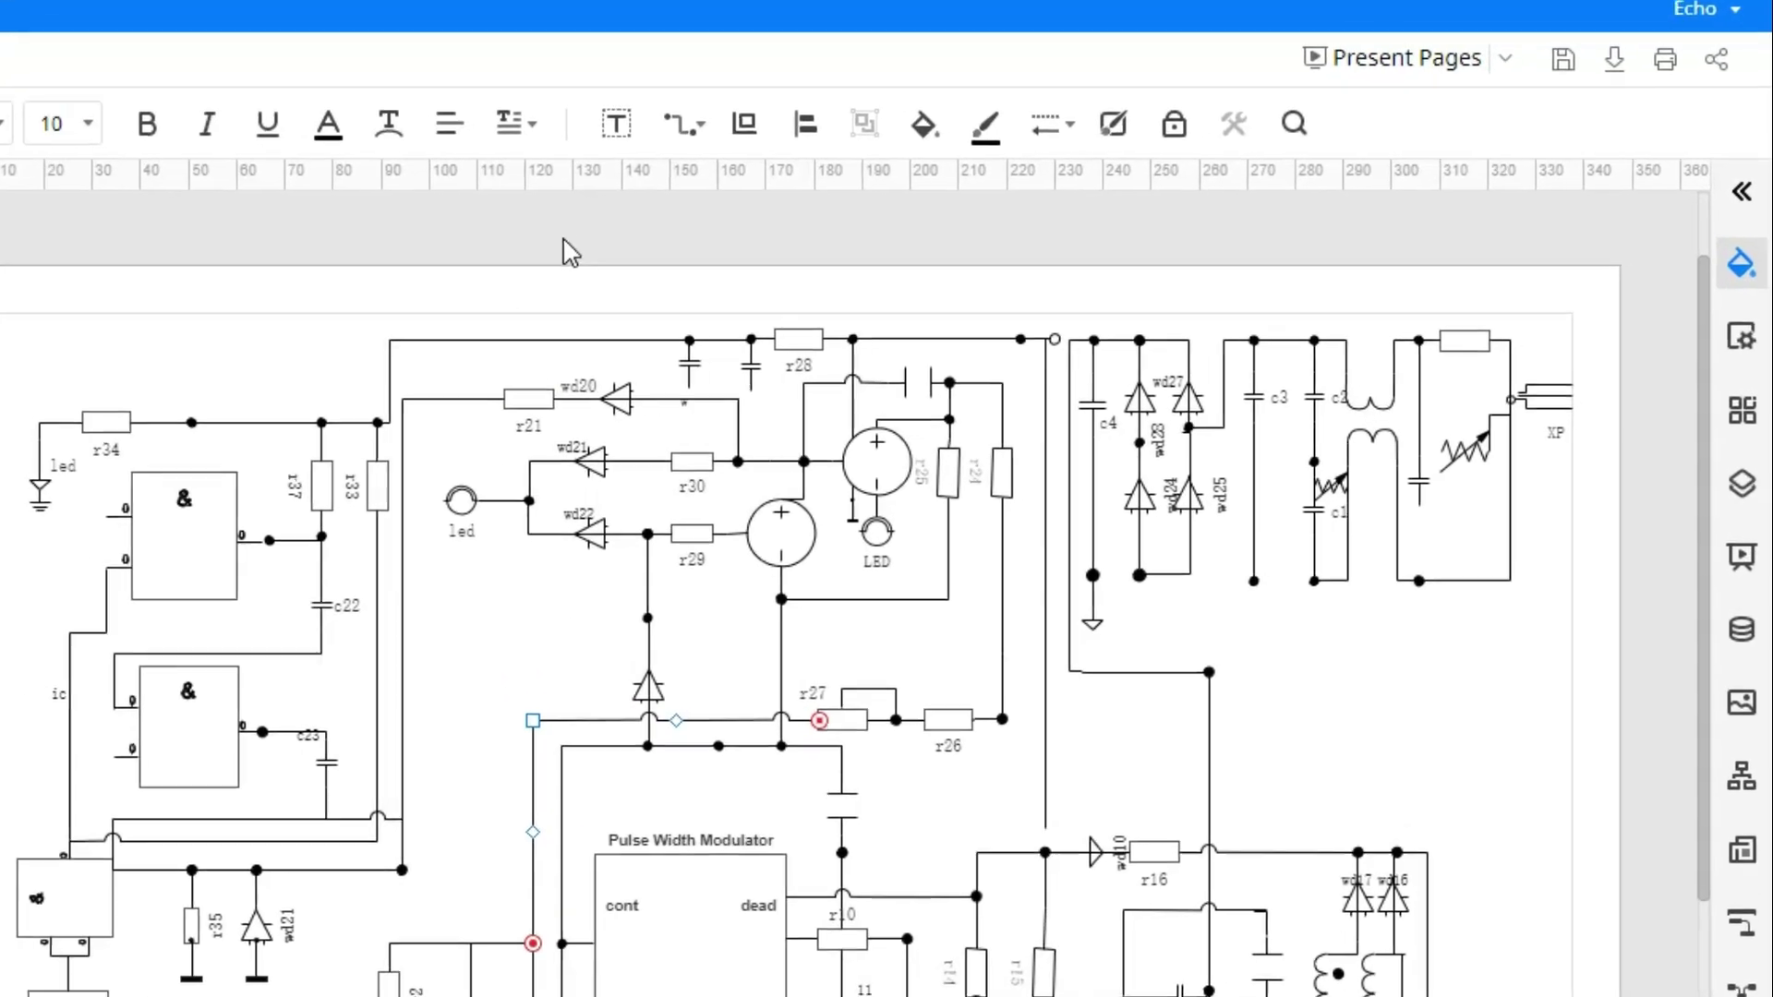
Step: Try the Vertical jump direction for the crossing connectors, and return it to Horizontal
click(1011, 108)
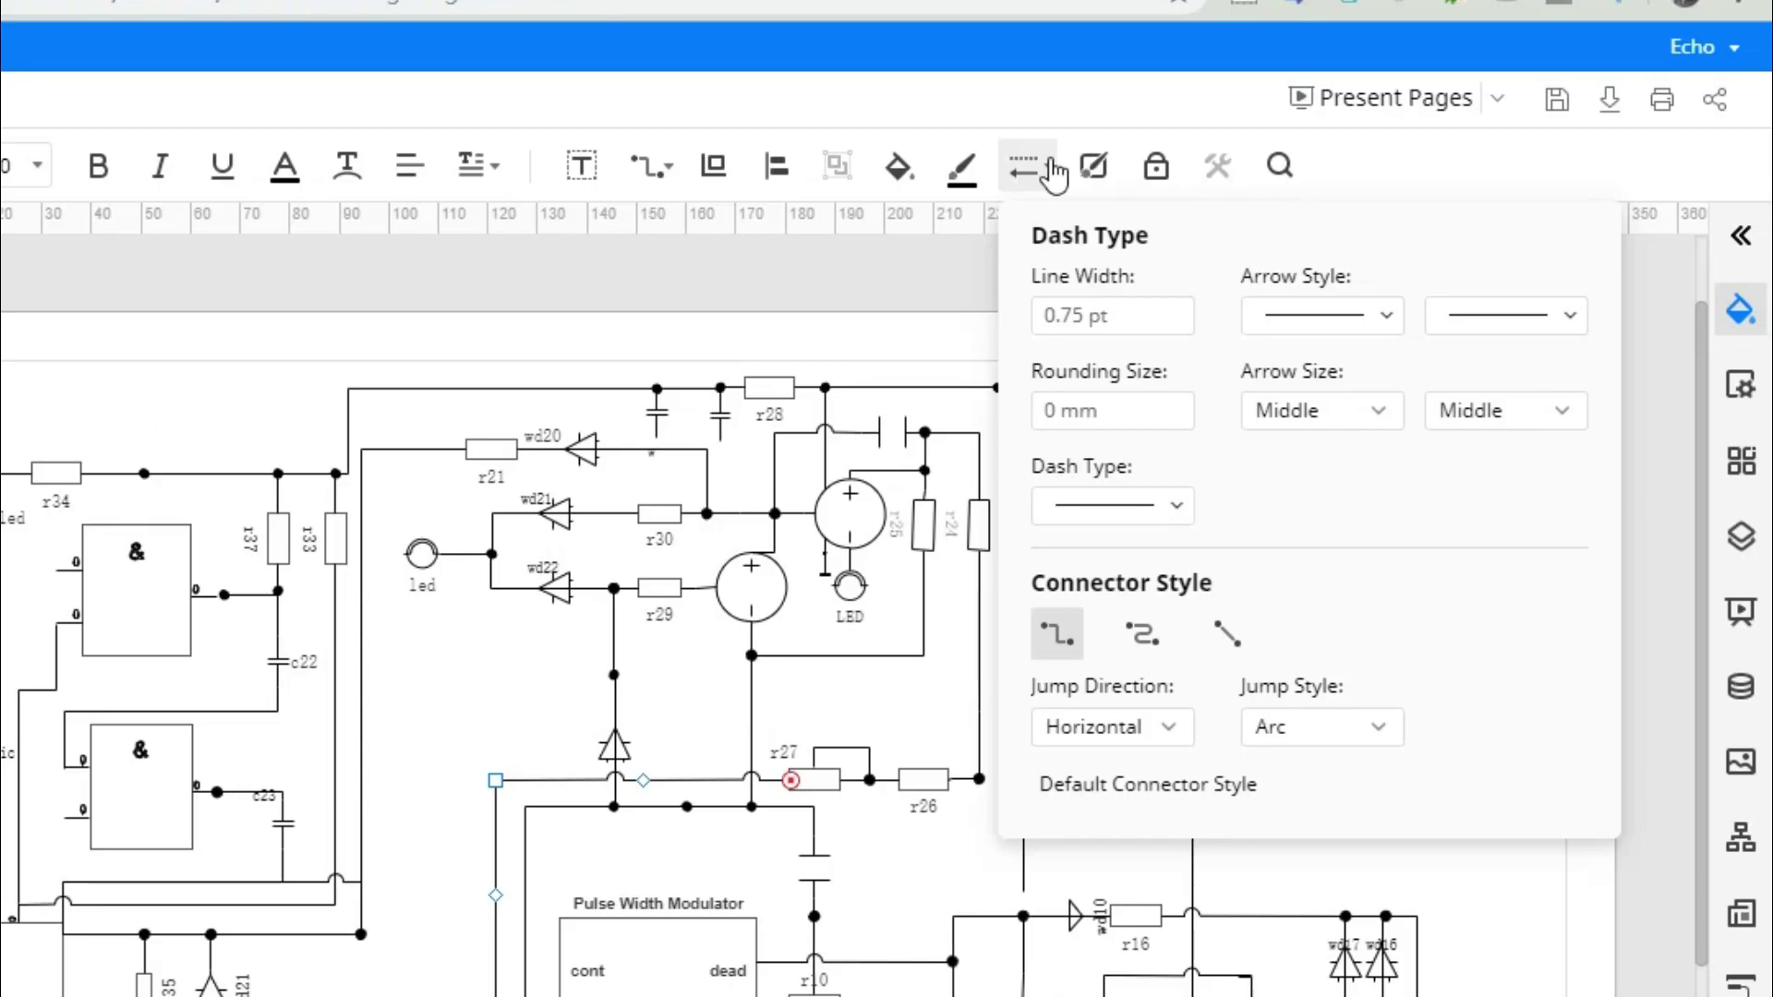
click(1171, 733)
click(1113, 892)
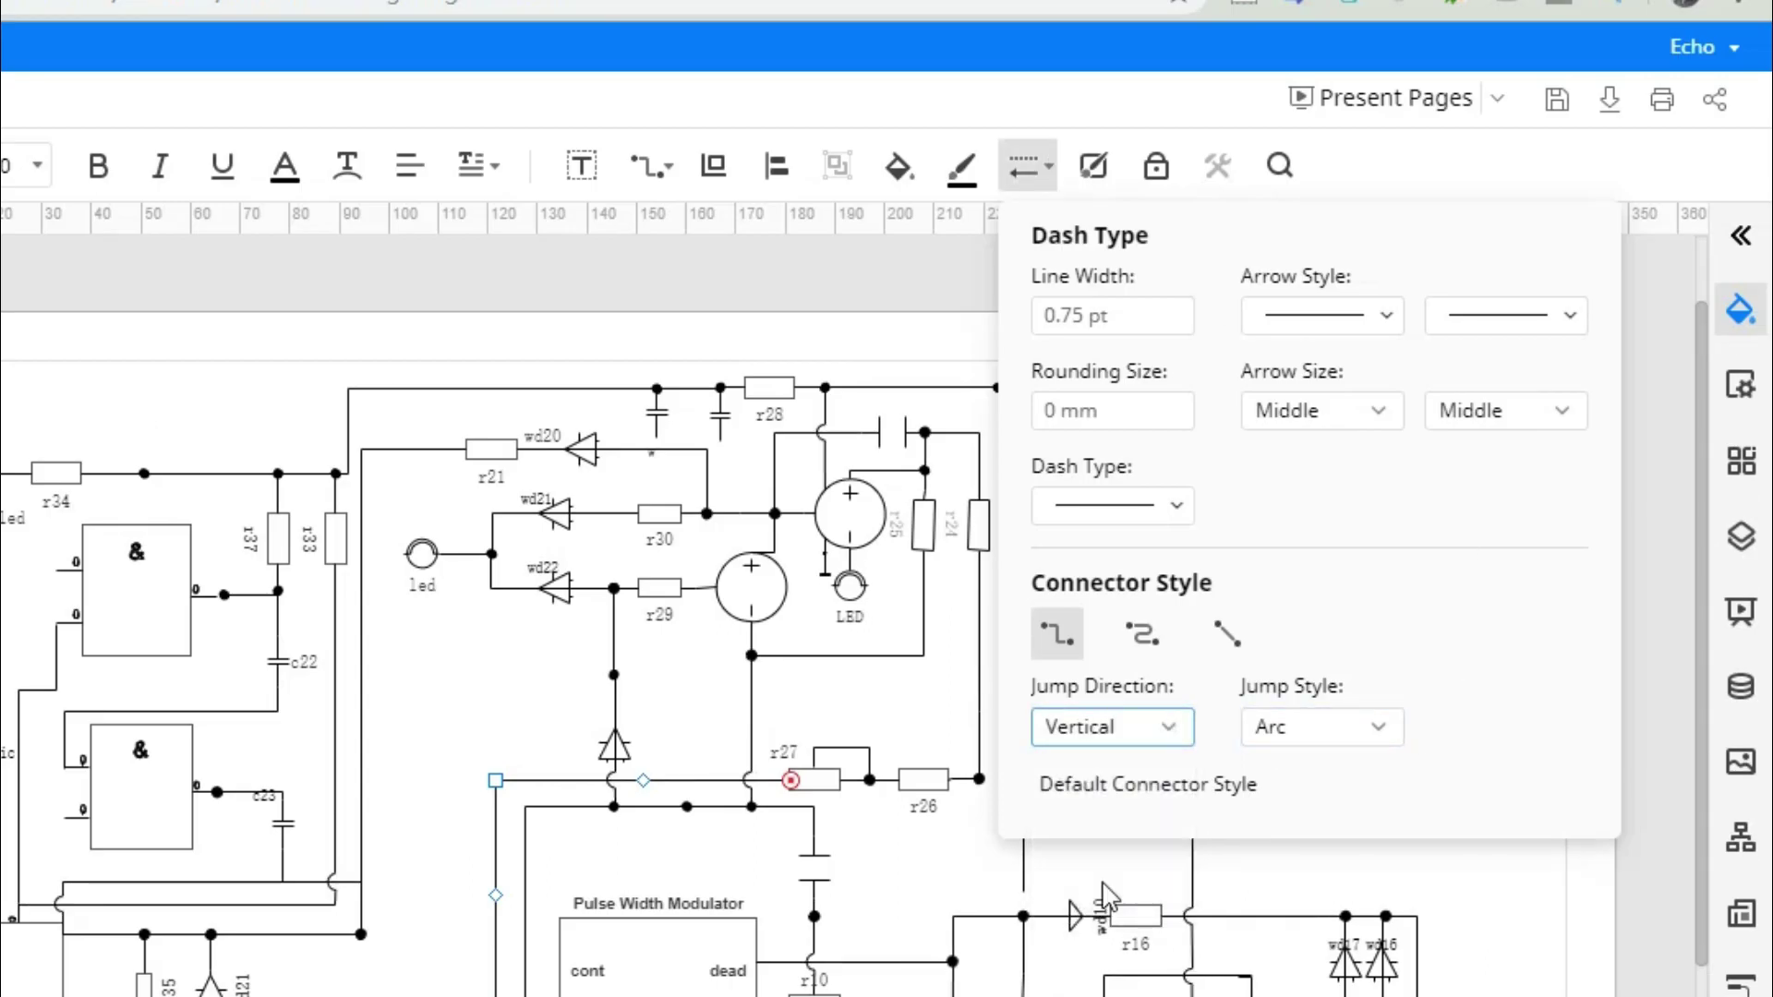
click(1180, 735)
click(1148, 841)
Step: Try the Gap, Square, Two Sides and Three Sides jump styles on the crossing connectors, and return to Arc
click(1376, 731)
click(1294, 841)
click(1377, 734)
click(1299, 882)
click(1380, 734)
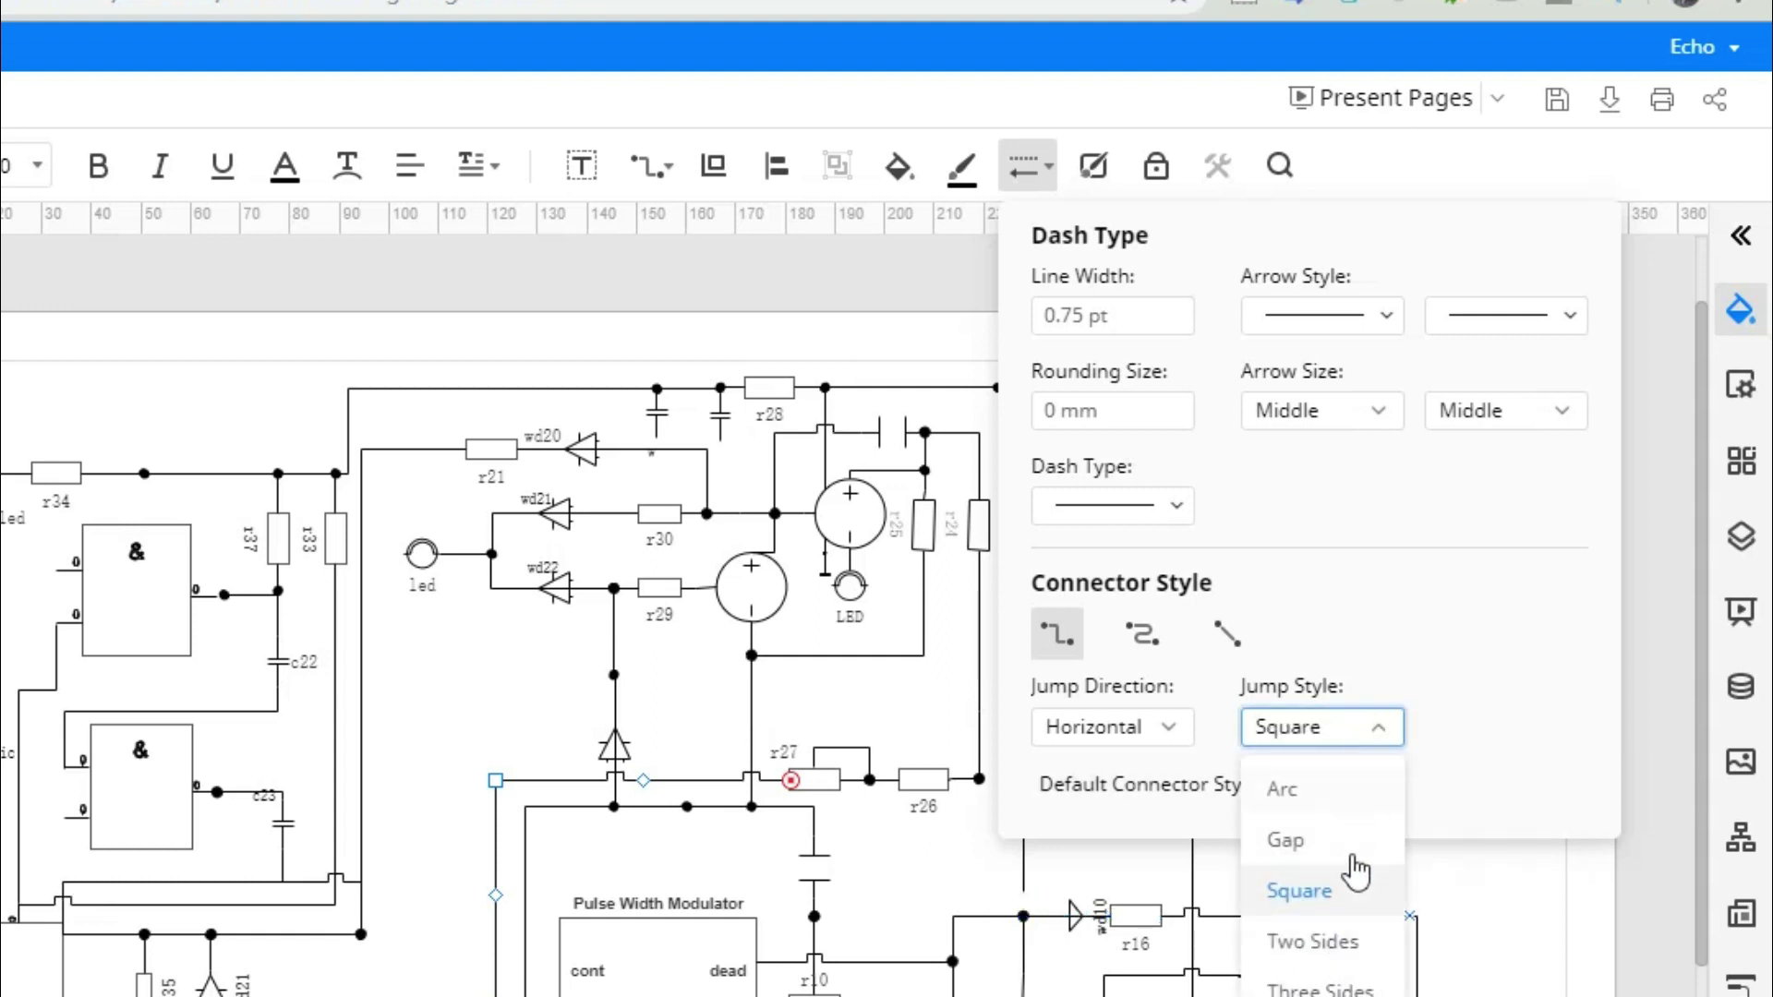
click(1358, 937)
click(1378, 732)
click(1320, 981)
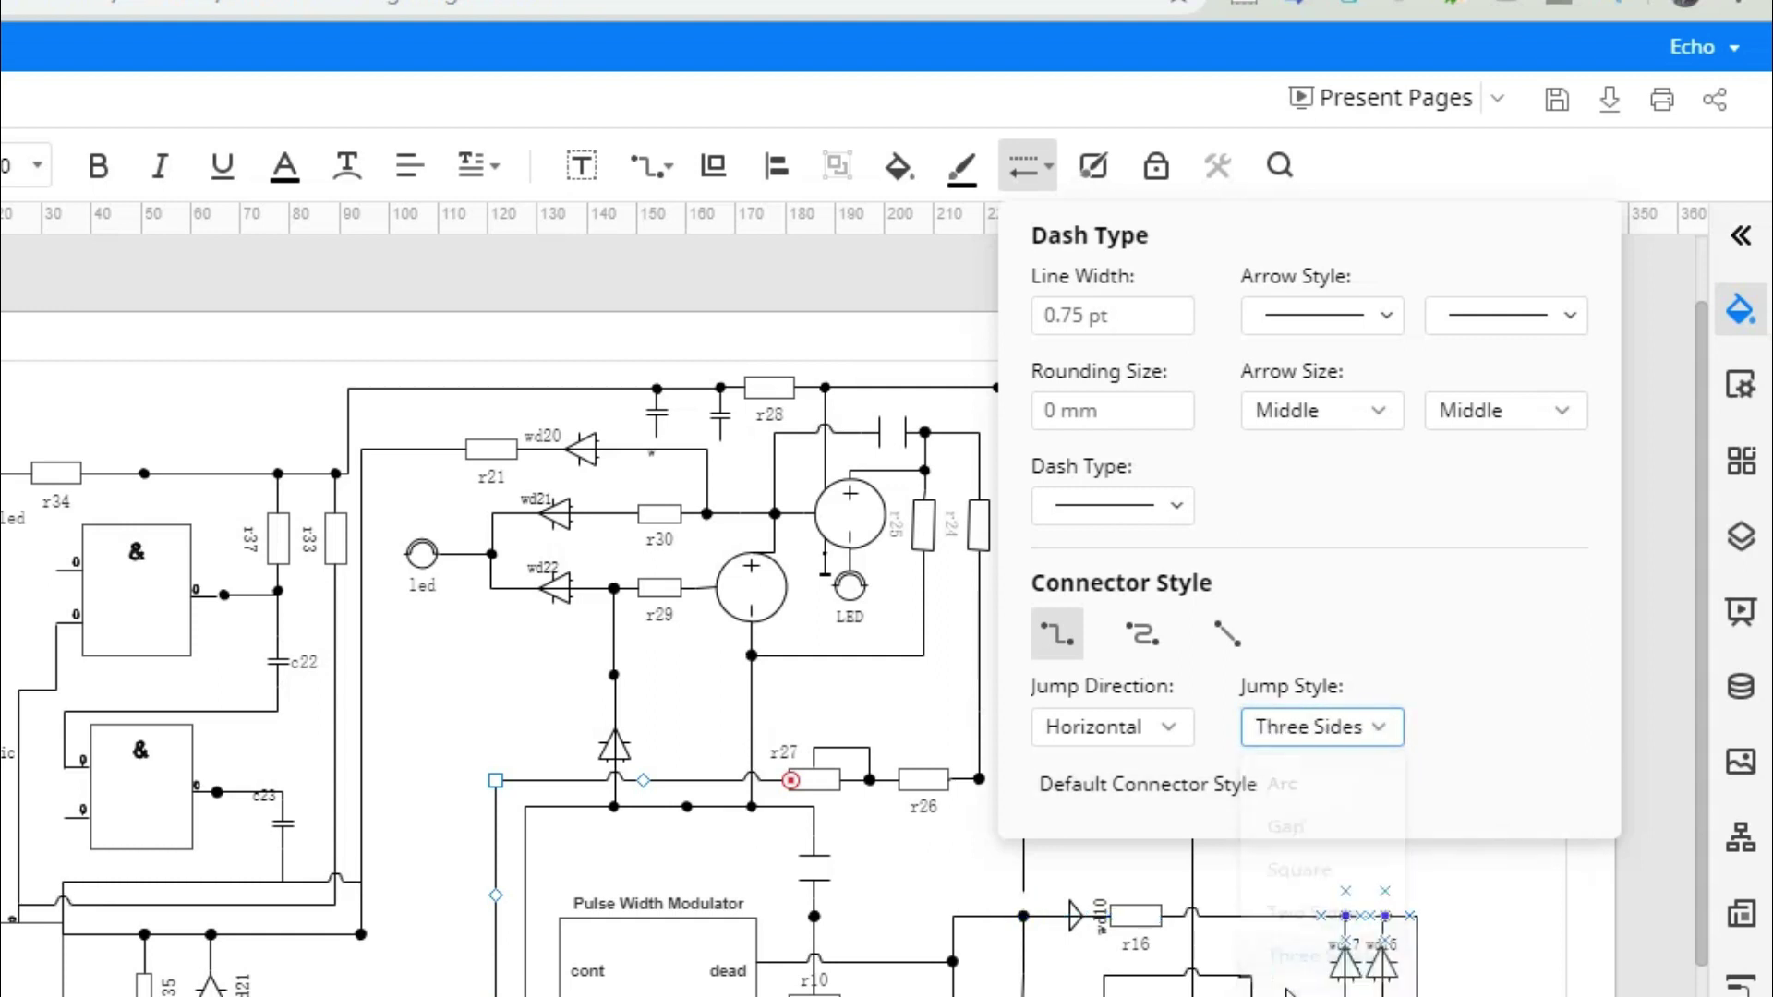
click(1377, 734)
click(1282, 787)
Step: Set the connectors' jump direction to Vertical
click(1154, 727)
click(1122, 891)
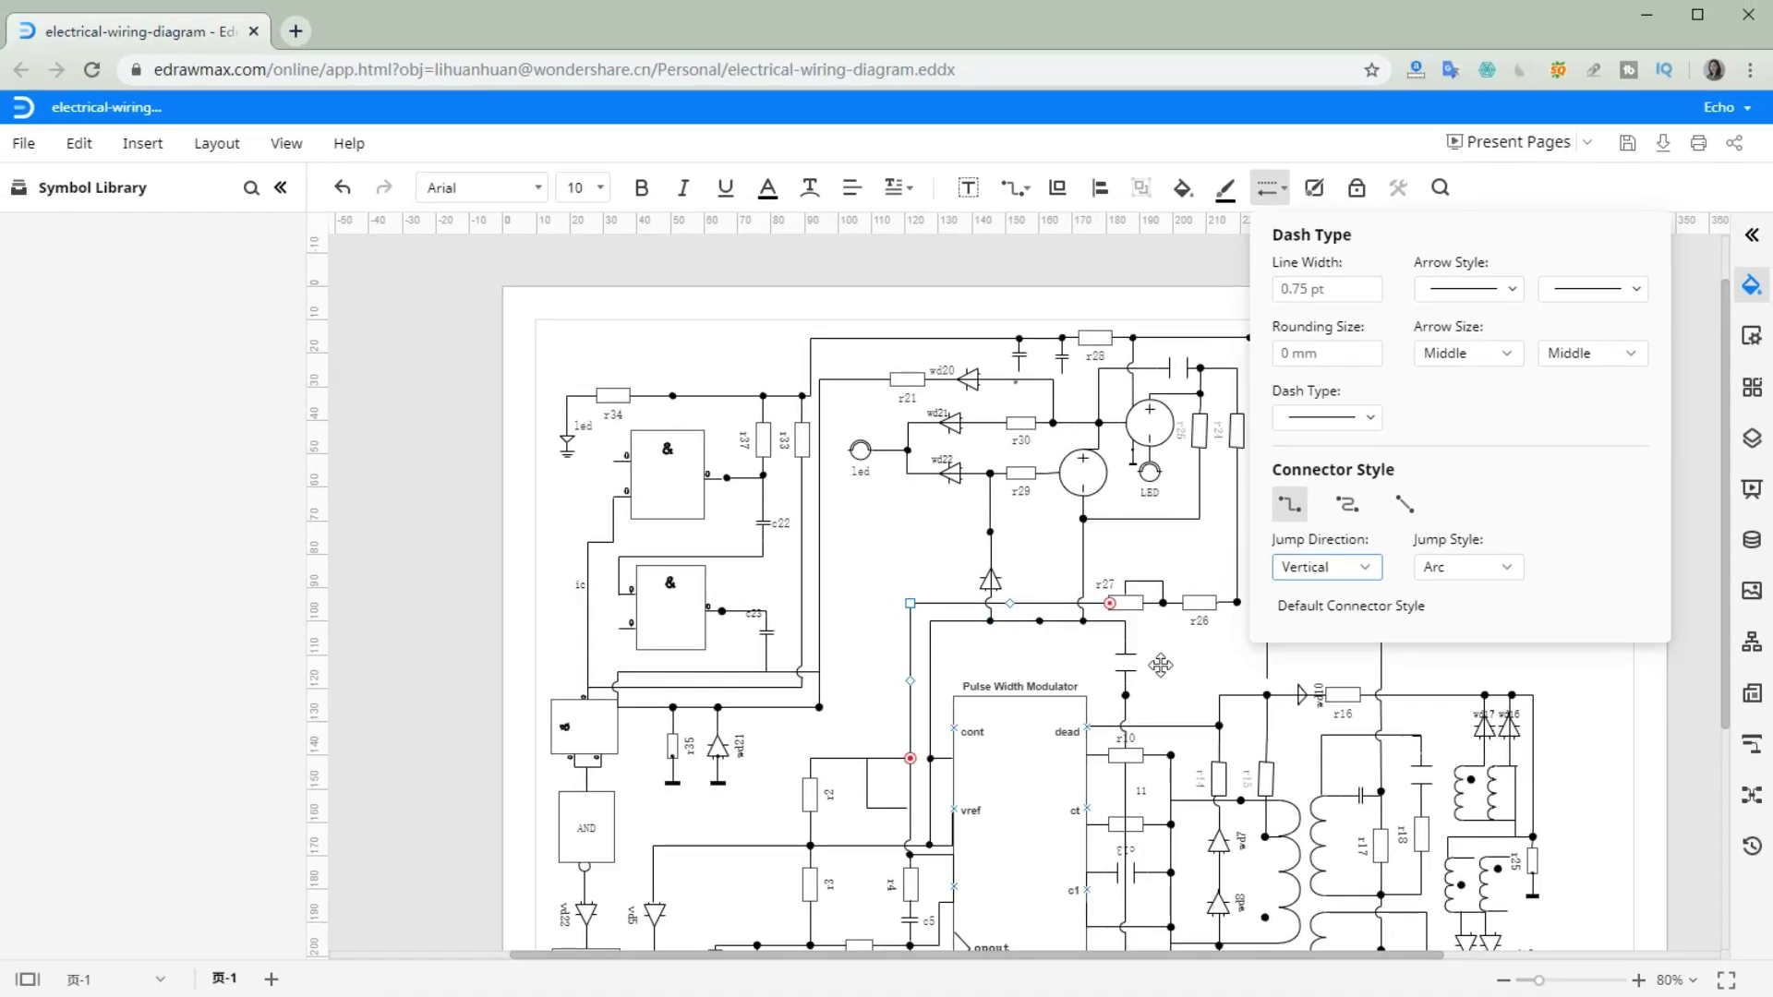
click(1178, 695)
Step: Select the text of the Pulse Width Modulator title, and select the label beside the small triangle inside the block
double_click(1051, 683)
key(ctrl+b)
drag(963, 686, 1097, 695)
click(1007, 711)
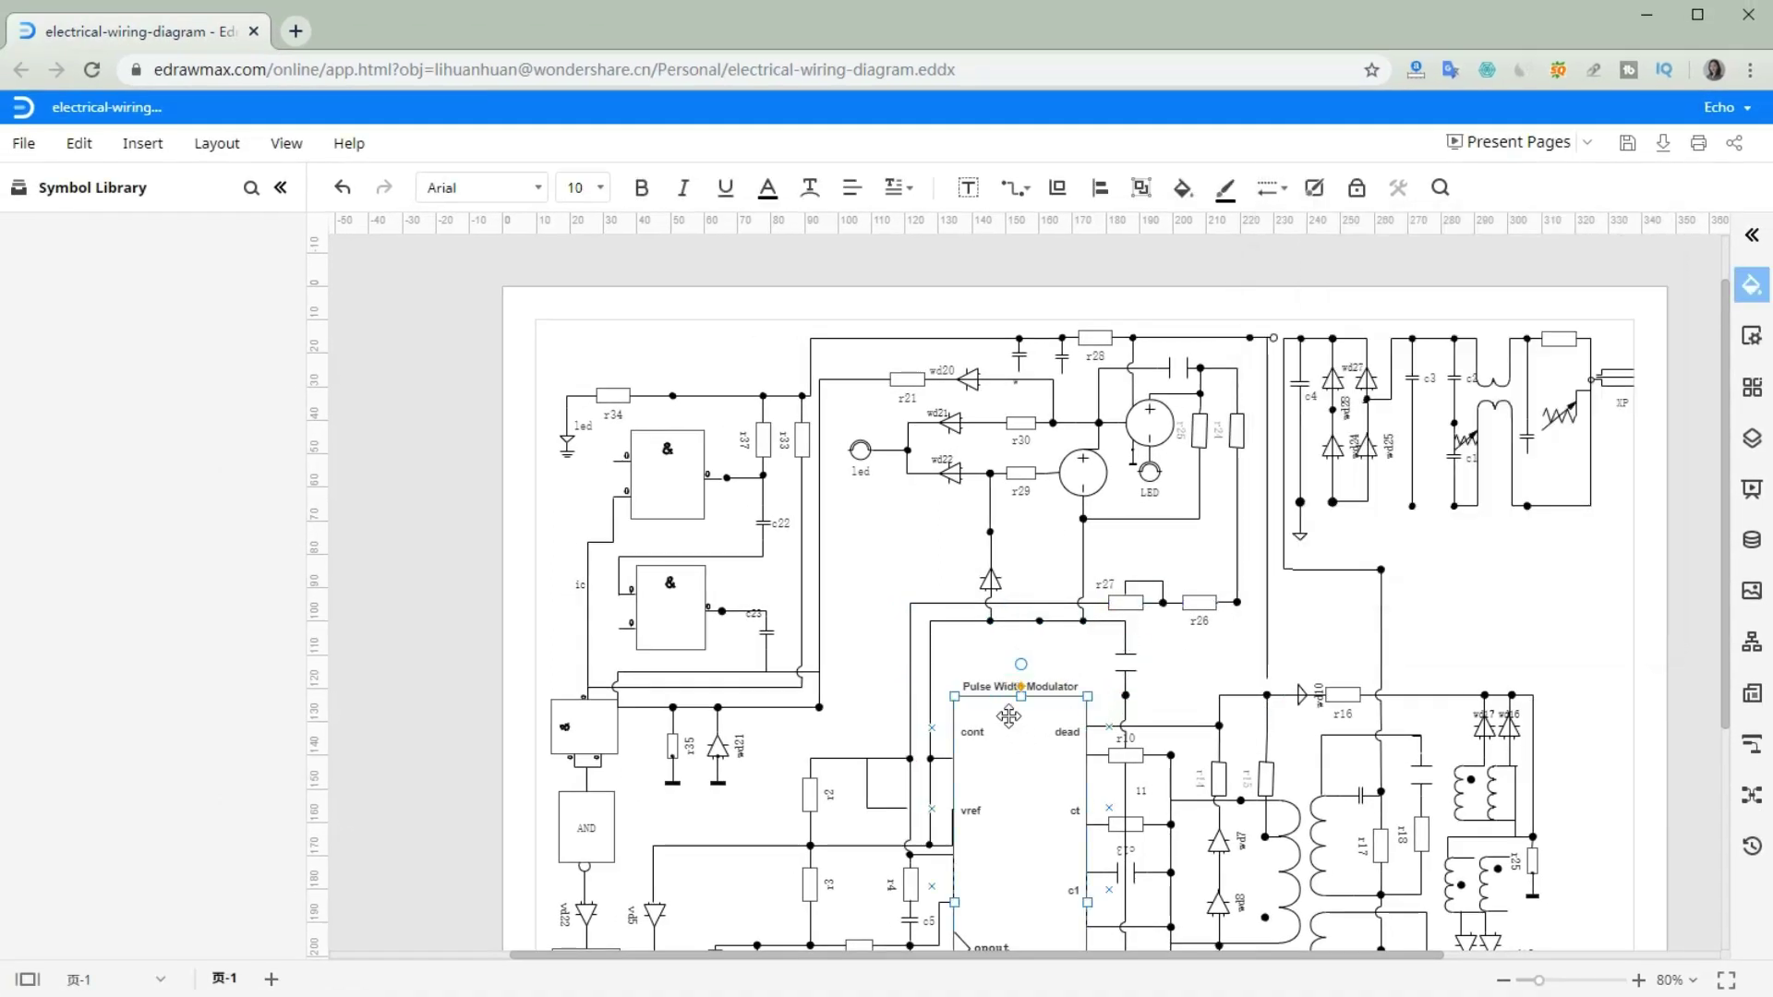
scroll(1005, 711, down, 3)
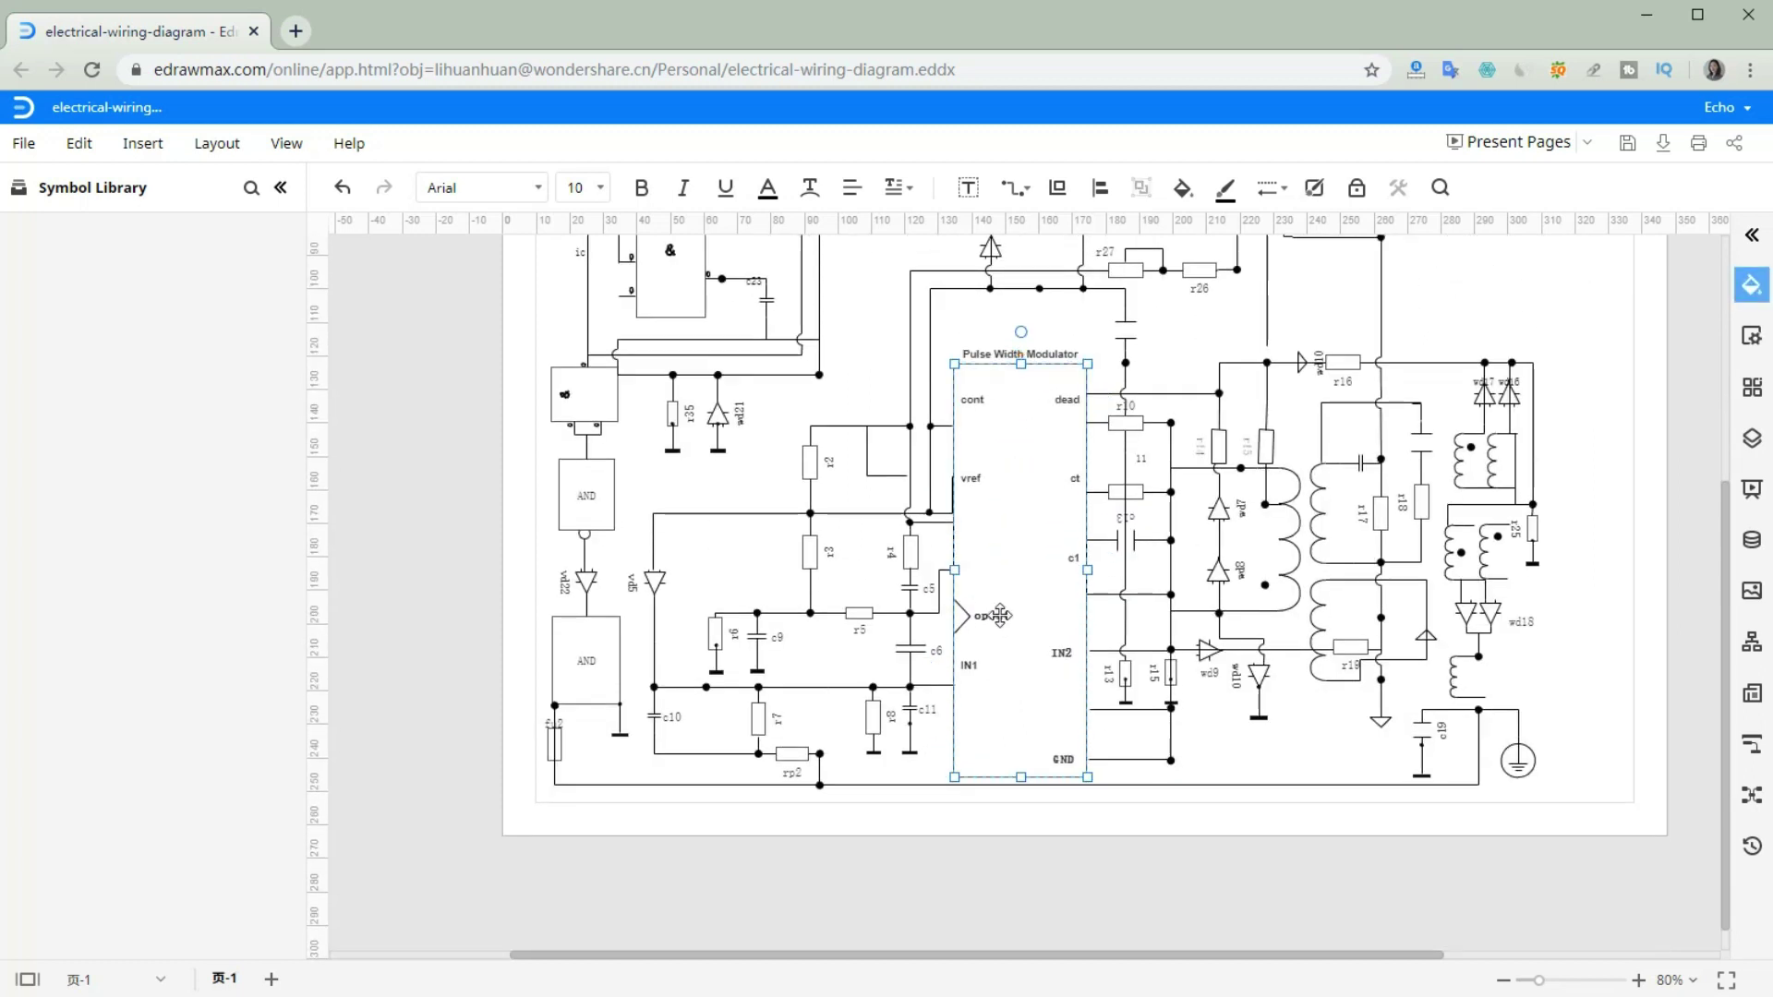
click(995, 614)
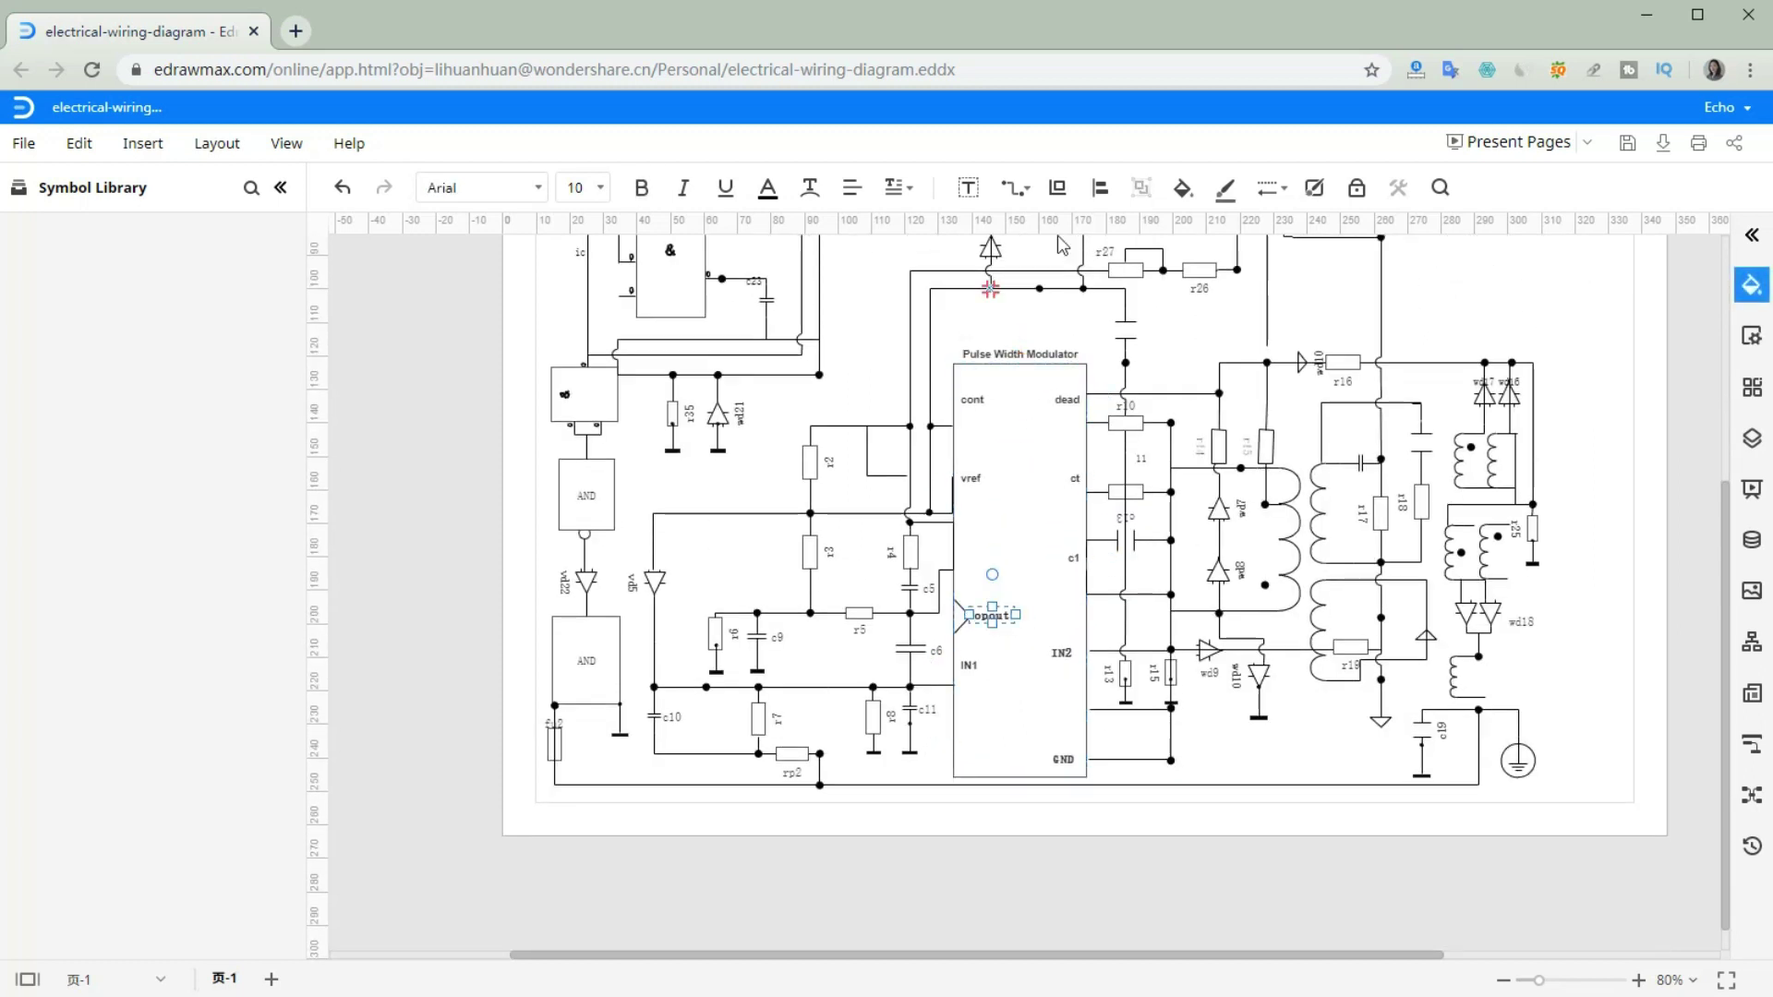
click(1100, 192)
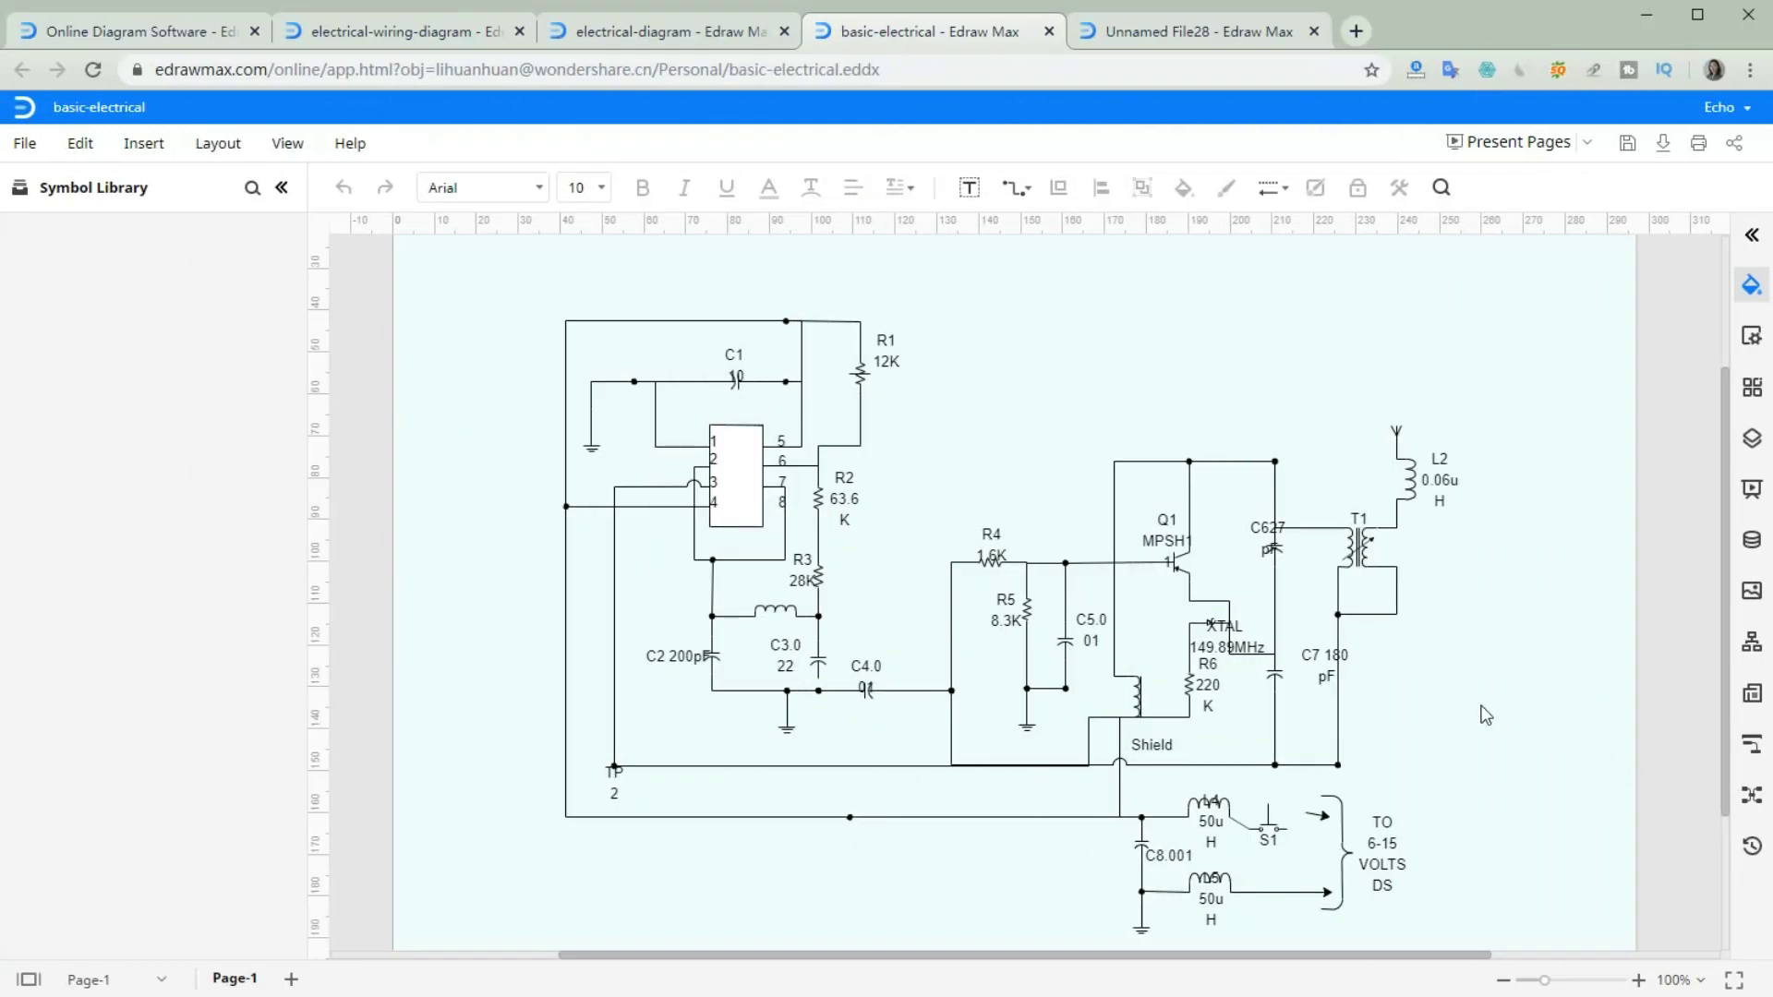
scroll(1445, 704, up, 2)
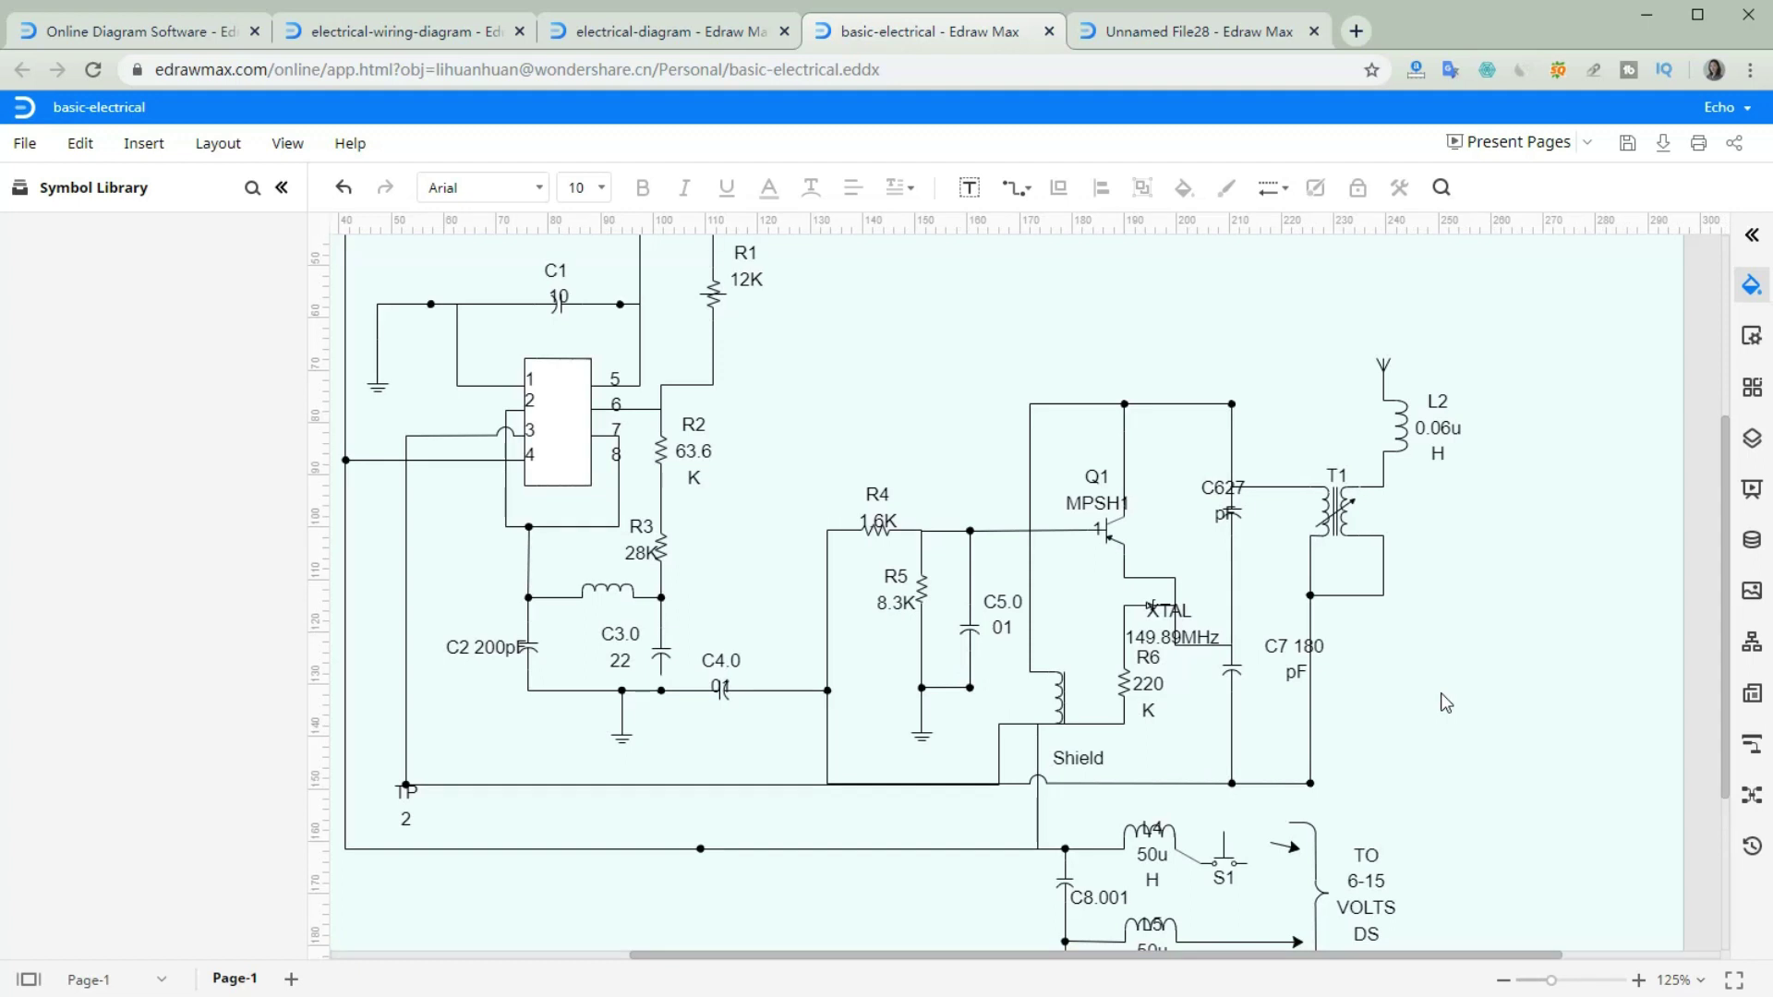
scroll(1443, 698, down, 3)
scroll(1446, 704, down, 3)
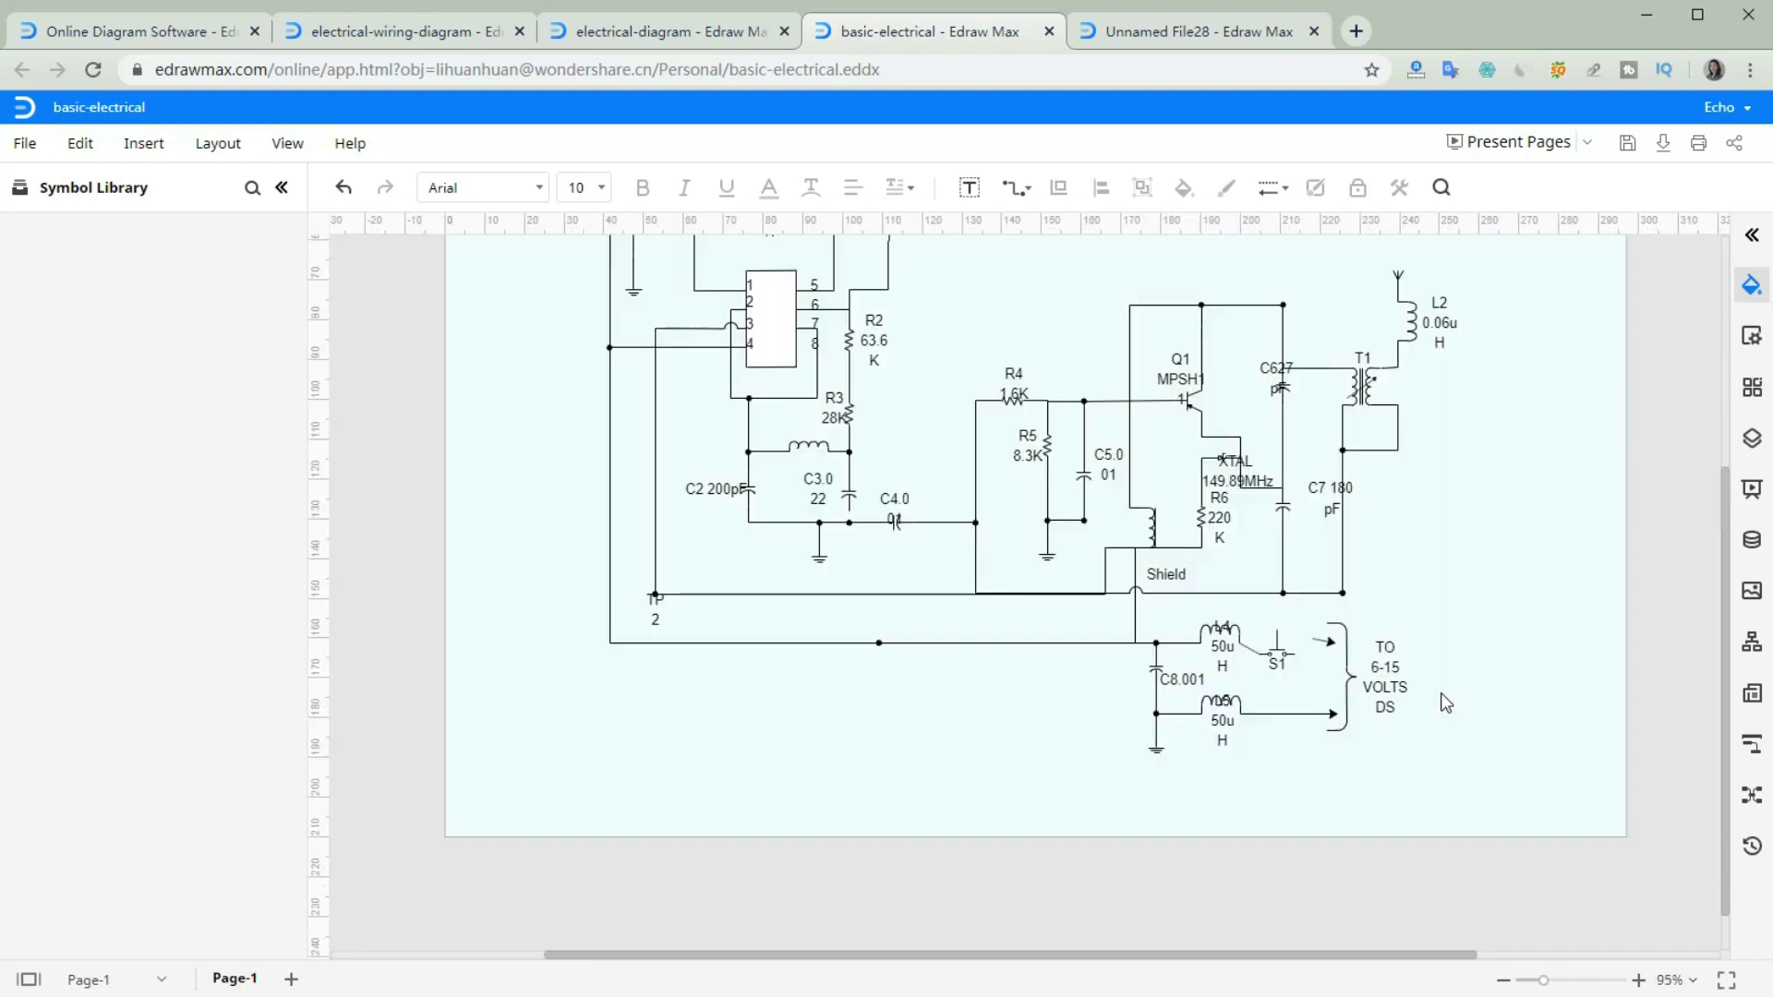
scroll(1446, 703, up, 3)
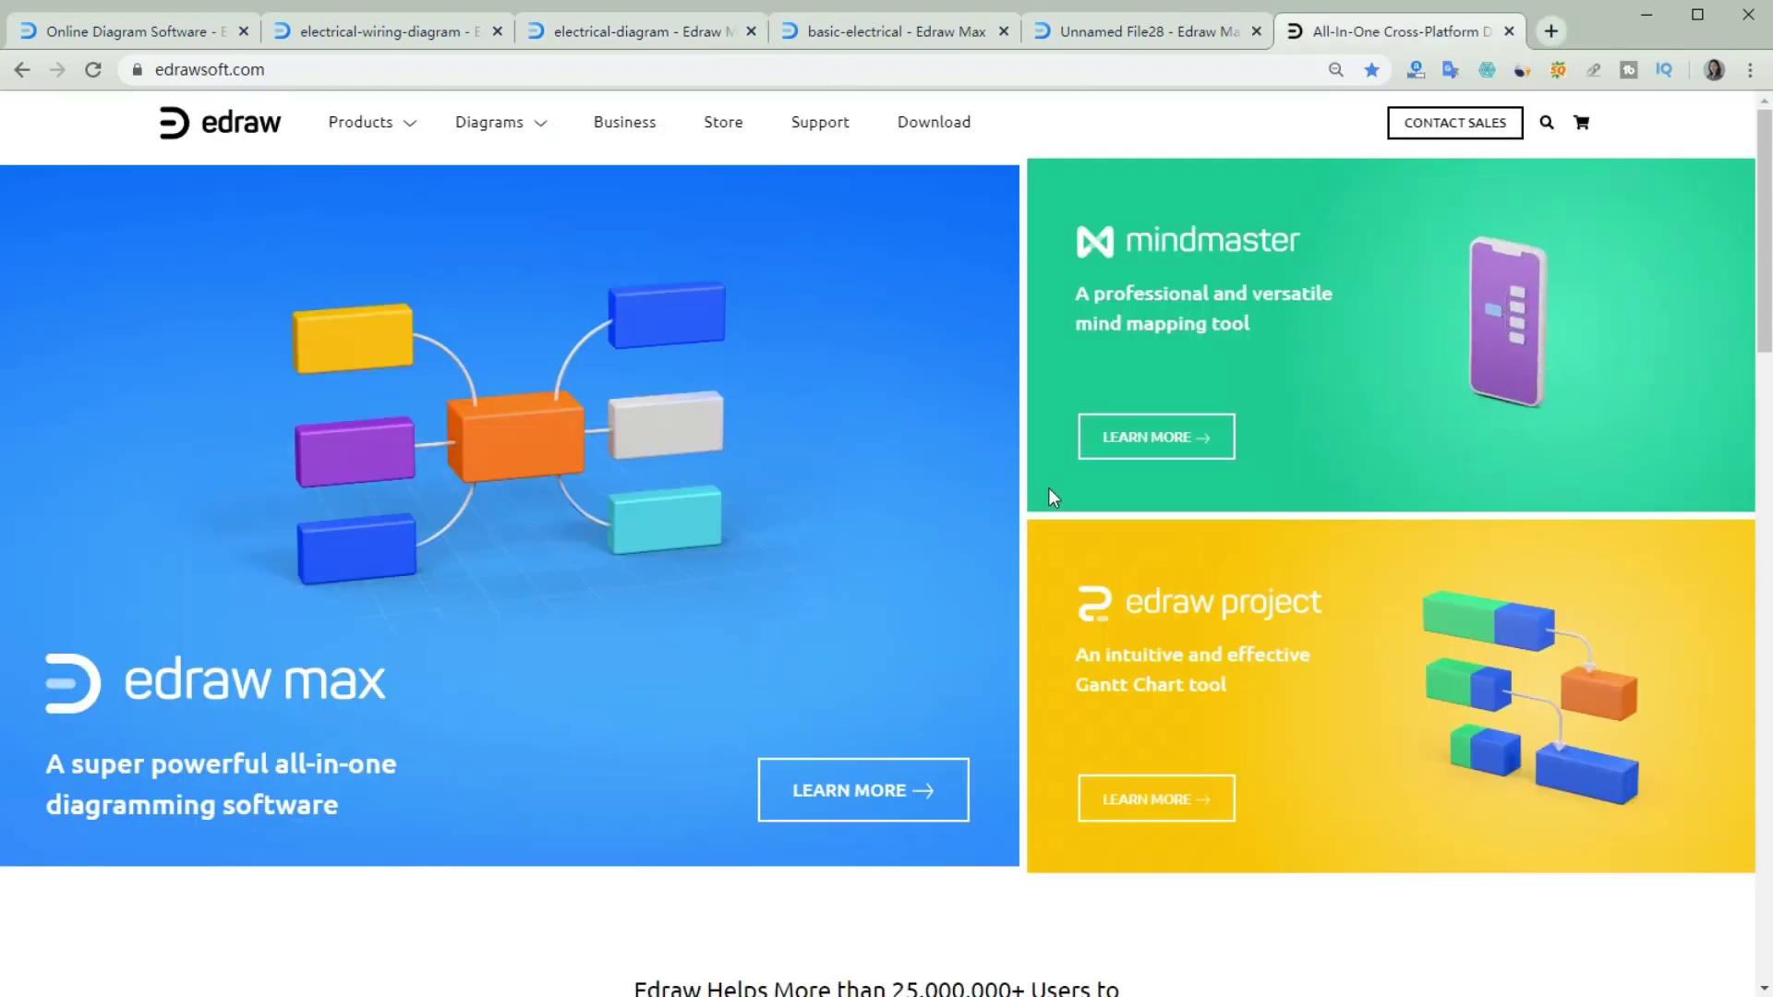
Step: Browse the Edraw website to its diagram templates and open the Engineering category
scroll(1049, 487, down, 4)
scroll(1049, 488, down, 20)
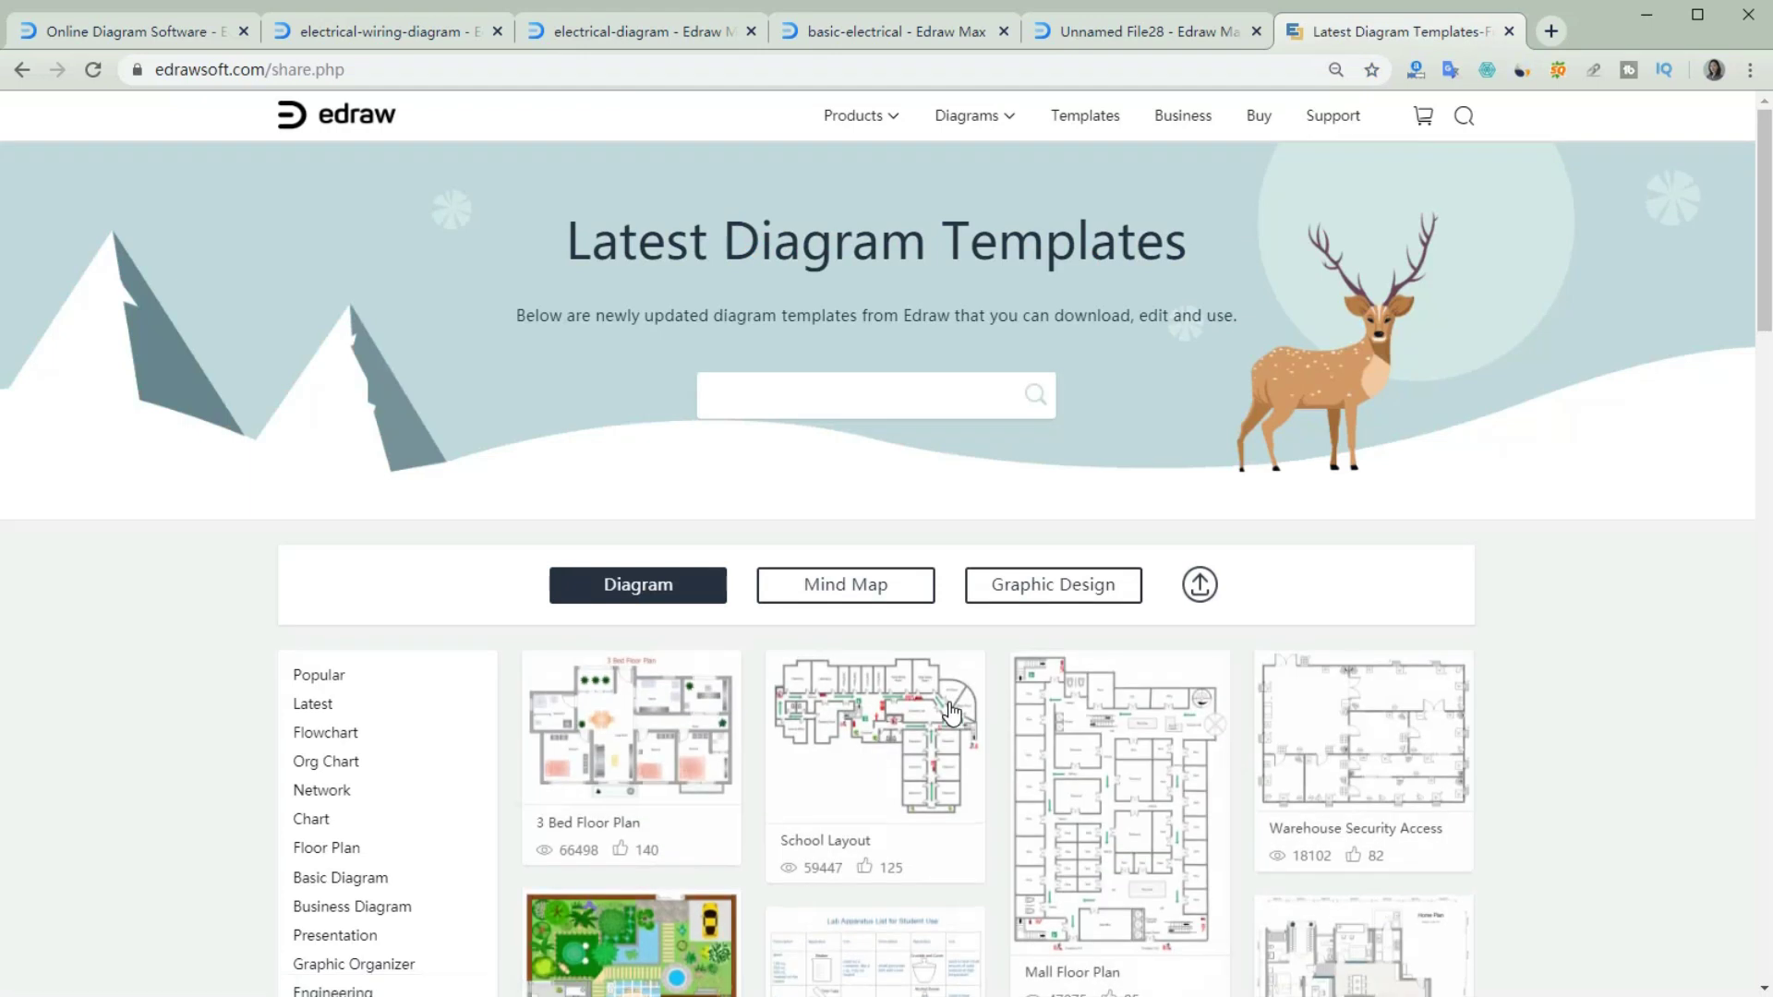
scroll(952, 714, down, 1)
scroll(952, 714, down, 2)
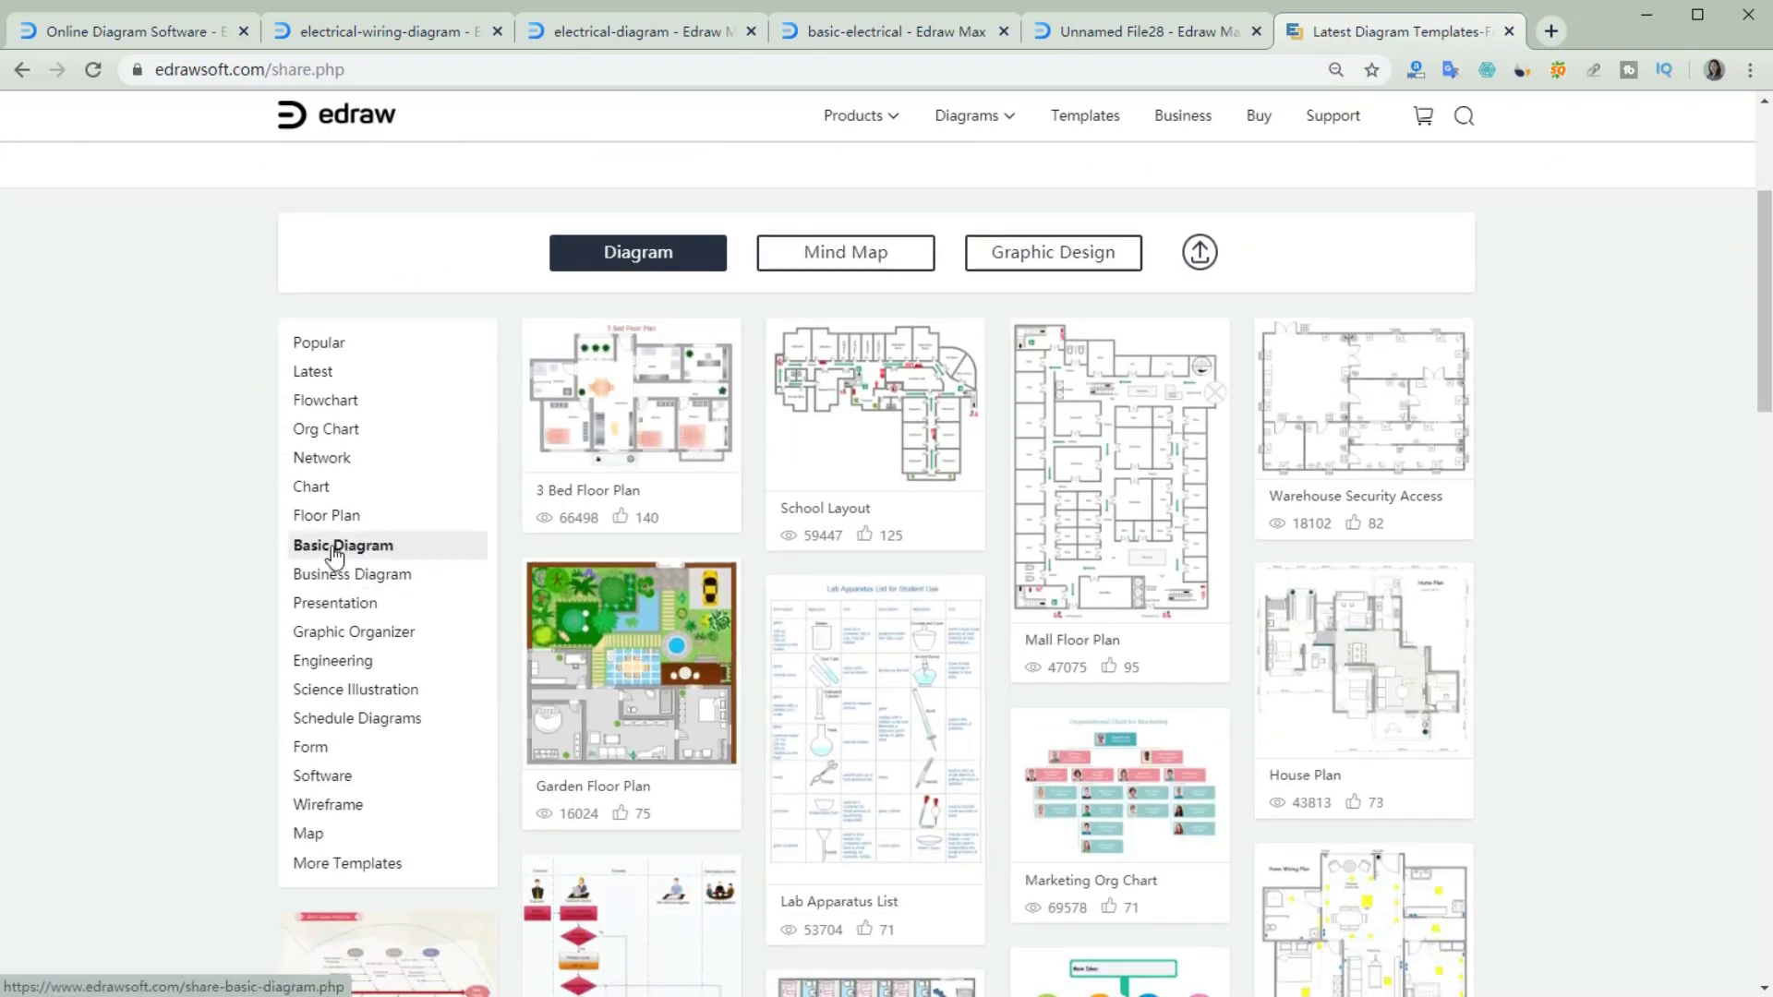
click(336, 662)
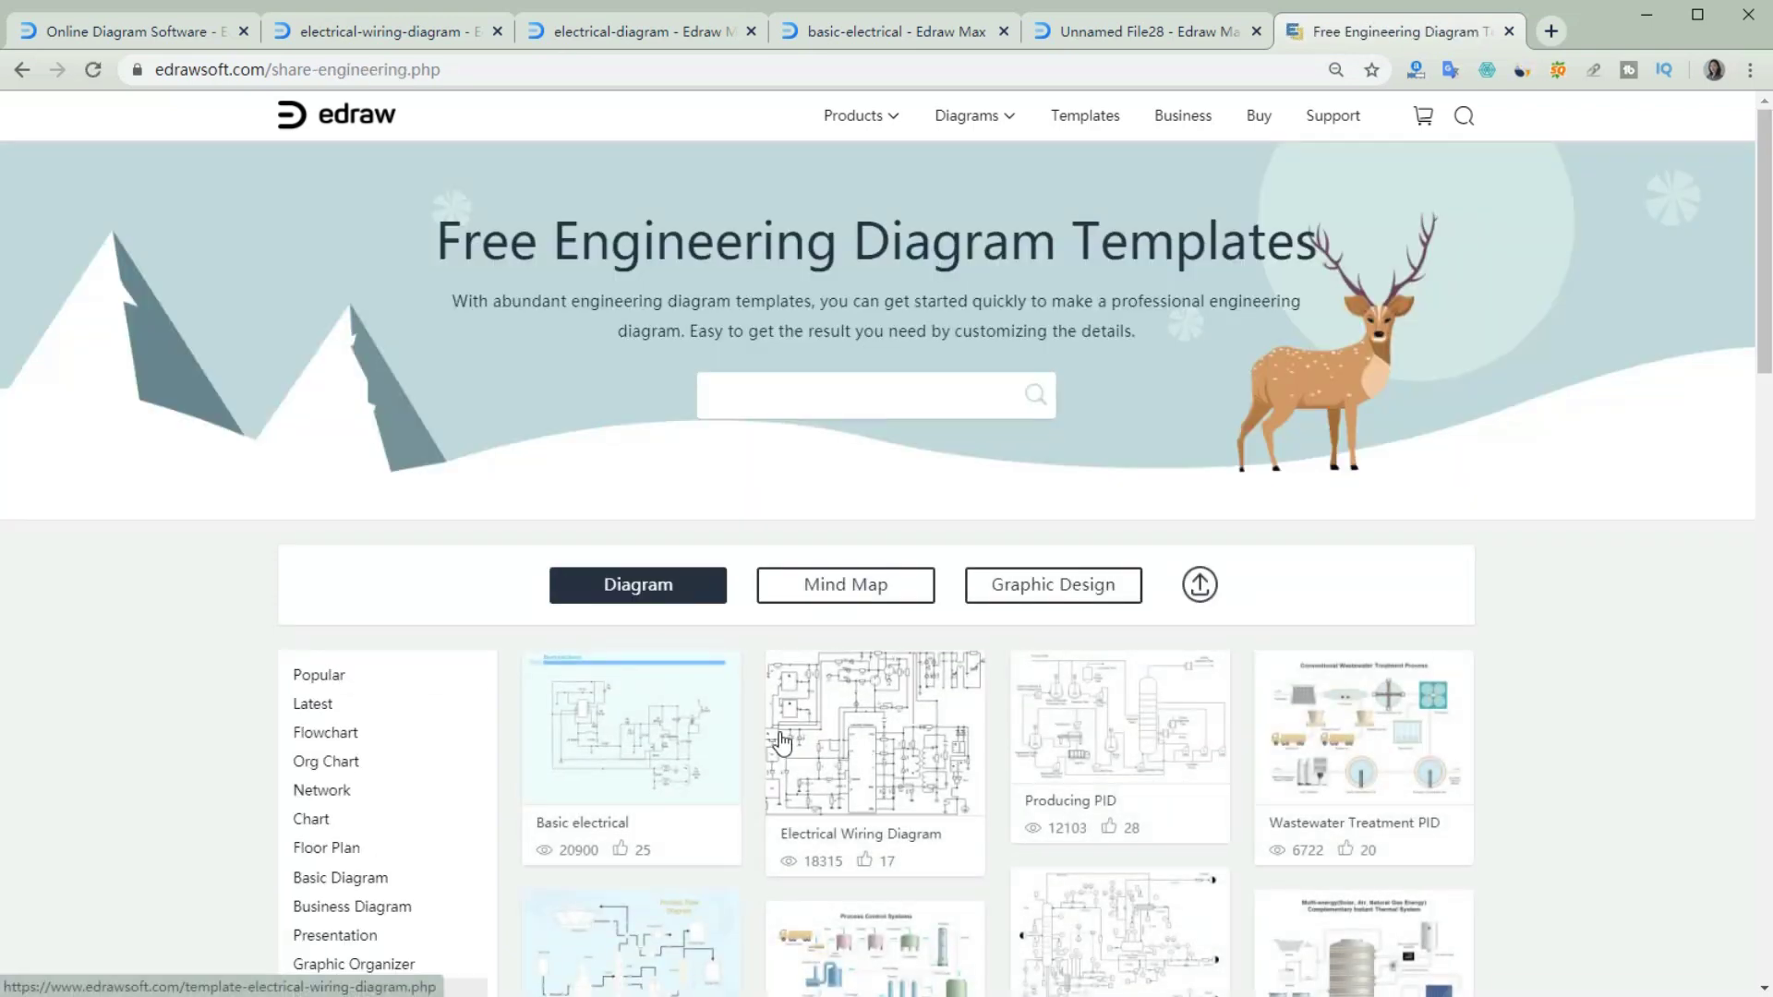
Step: Look through the free engineering diagram templates for electrical and circuit examples
scroll(782, 741, down, 2)
scroll(782, 742, down, 2)
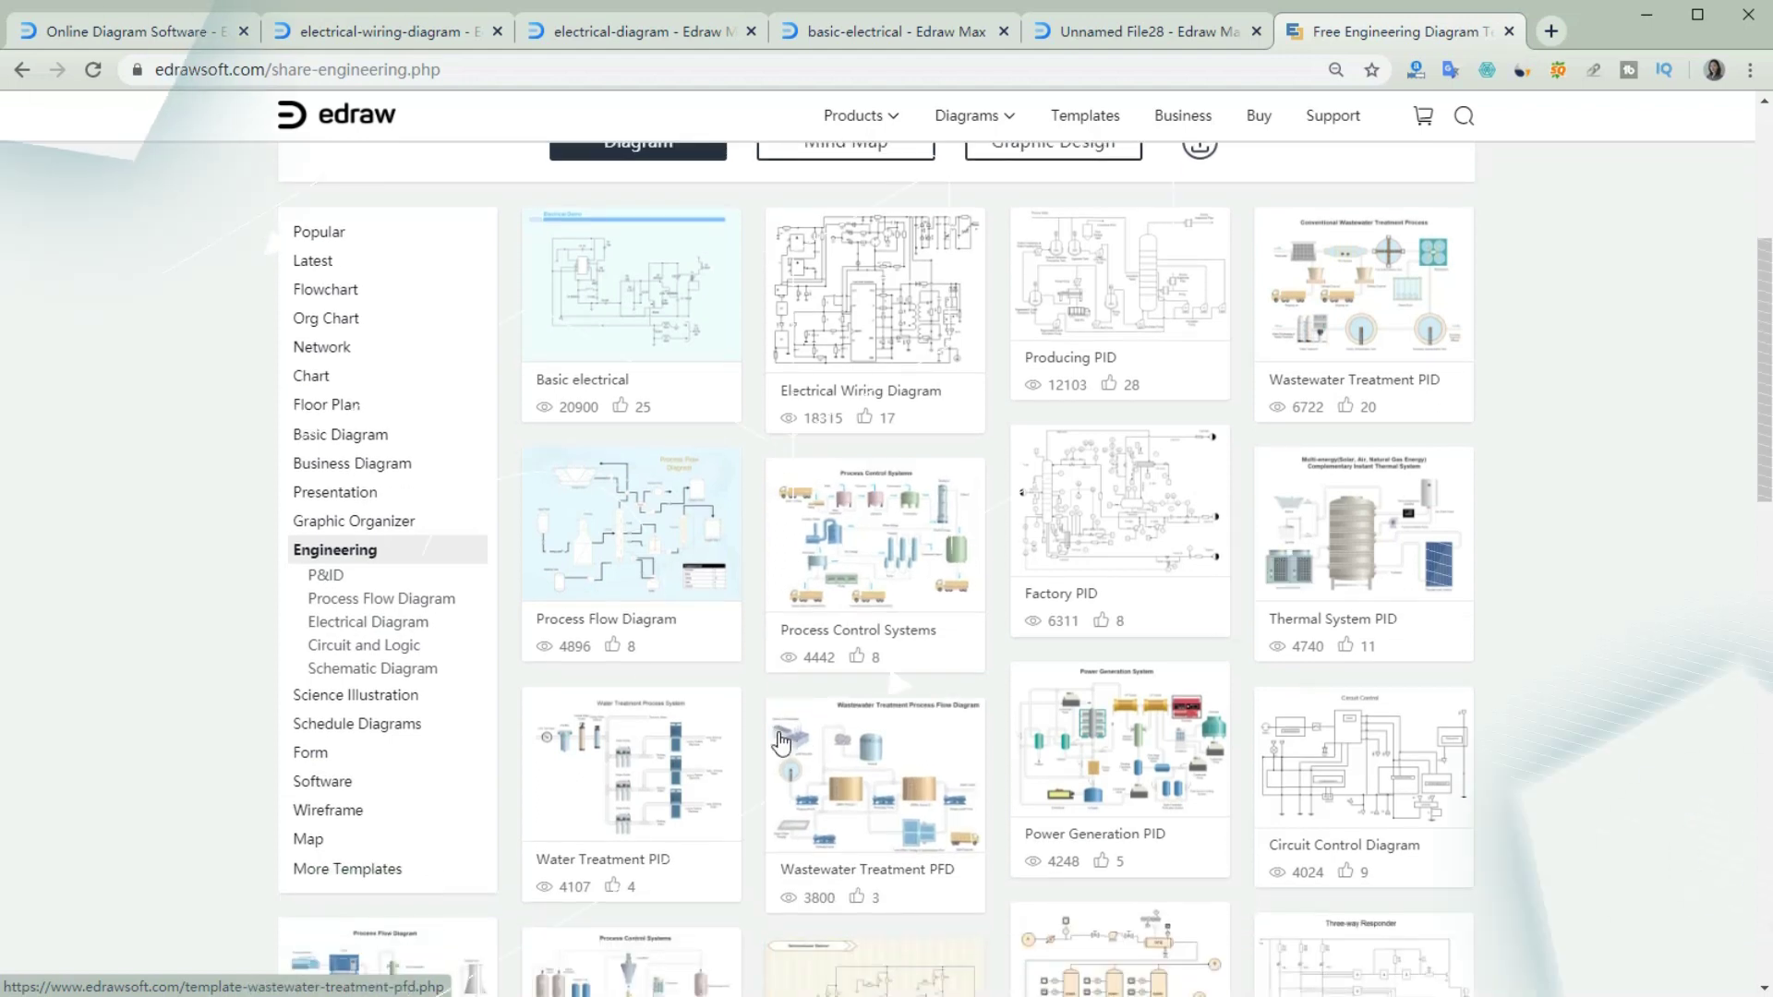
scroll(783, 741, down, 2)
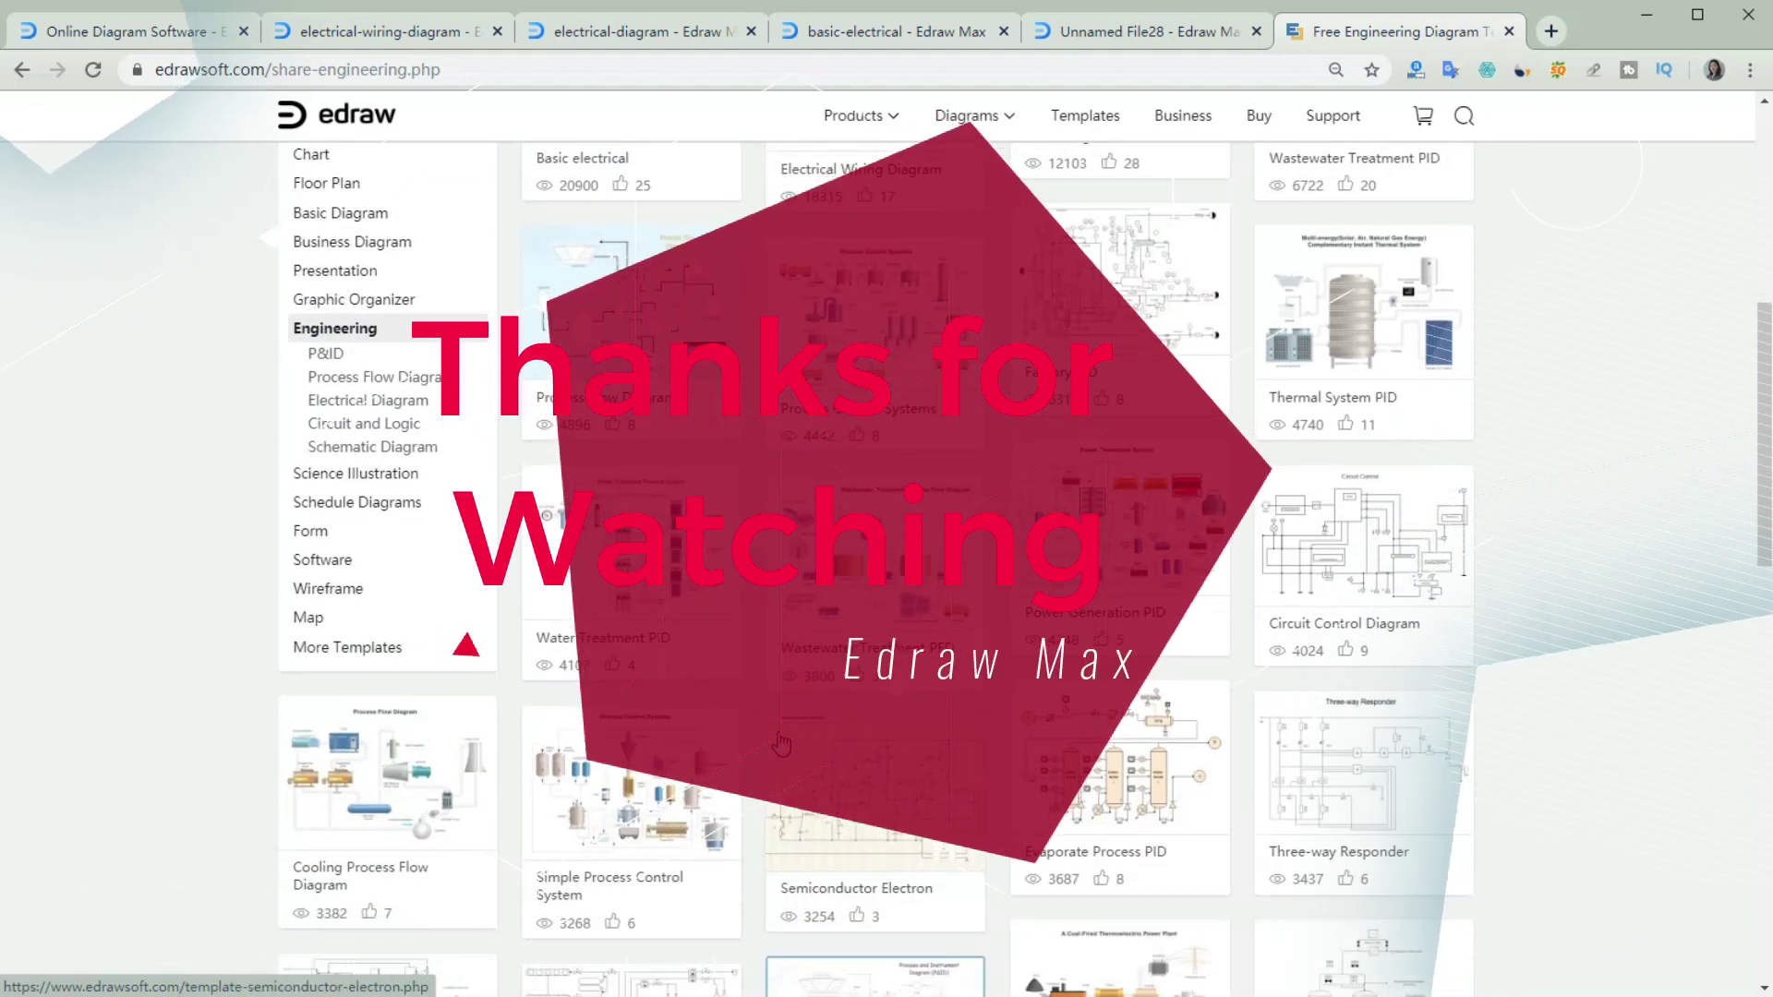
scroll(782, 742, up, 5)
scroll(782, 742, up, 1)
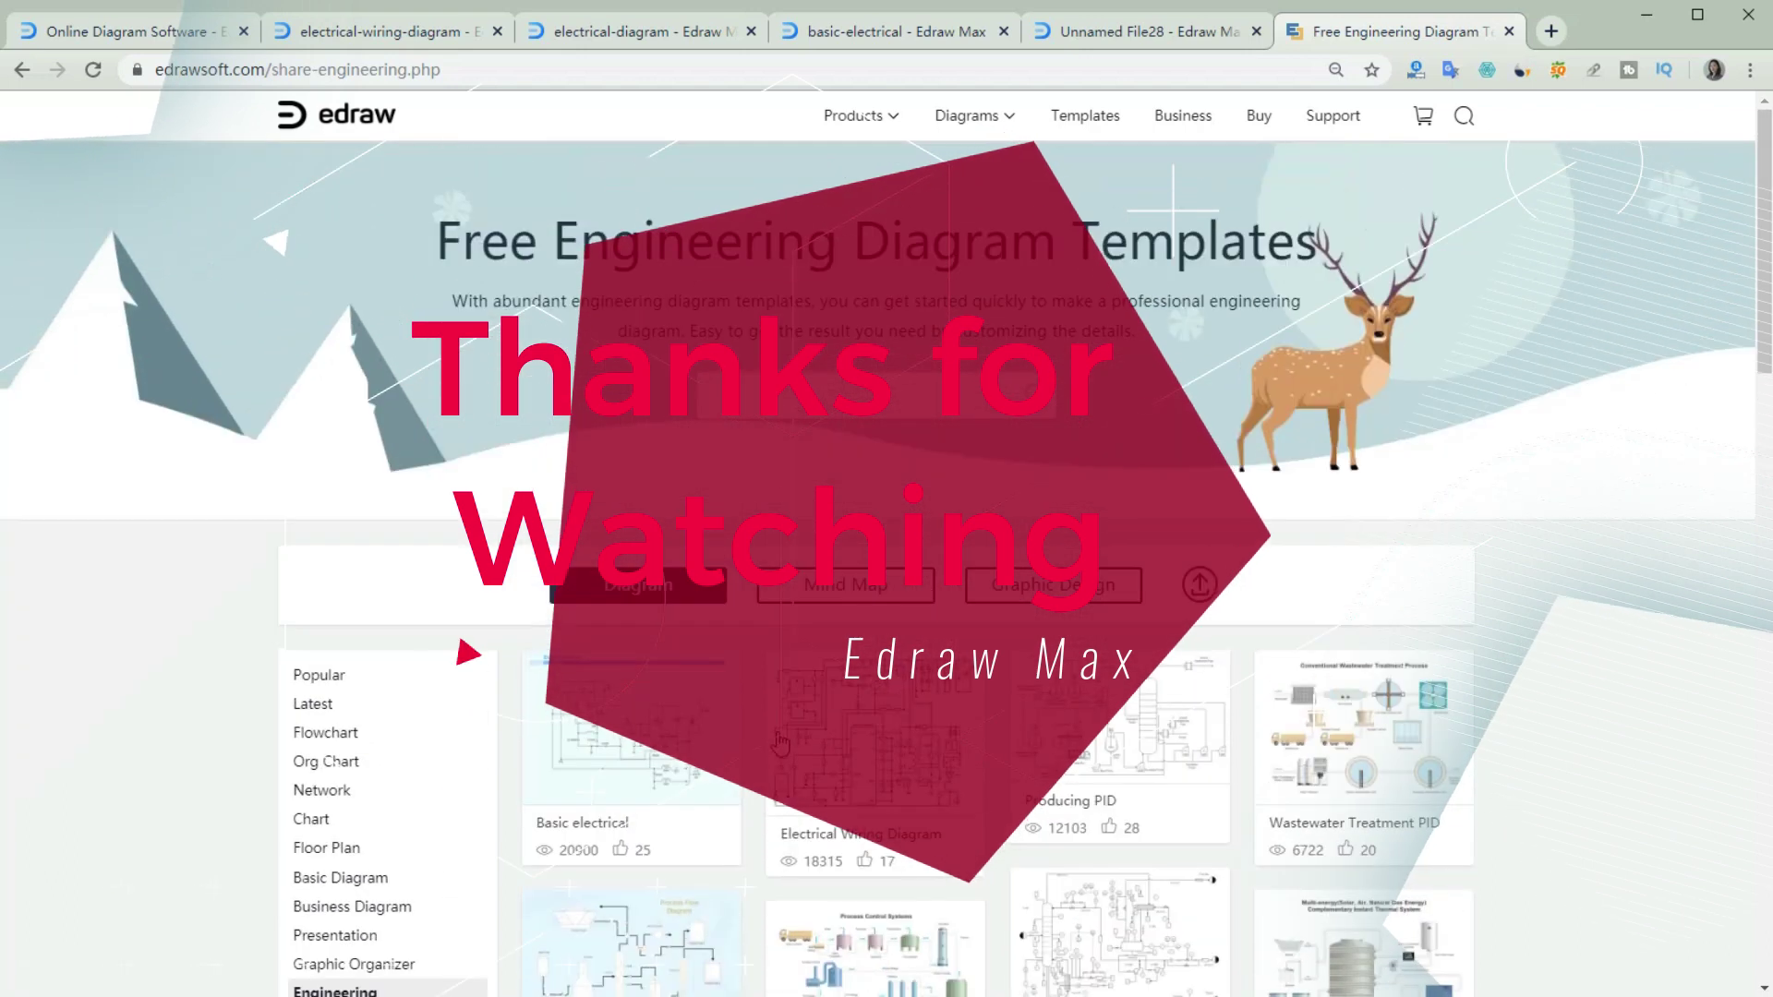